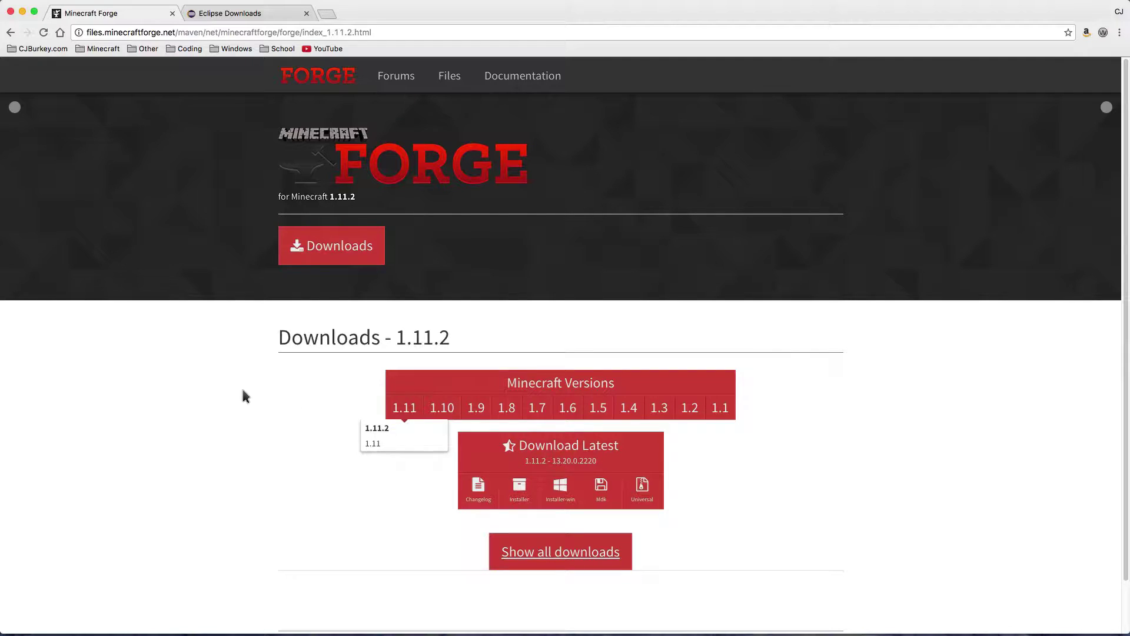
Download the latest Forge 1.11.2 MDK and save forge-1.11.2-13.20.0.2220-mdk.zip in the Modding folder on the Desktop.
click(382, 33)
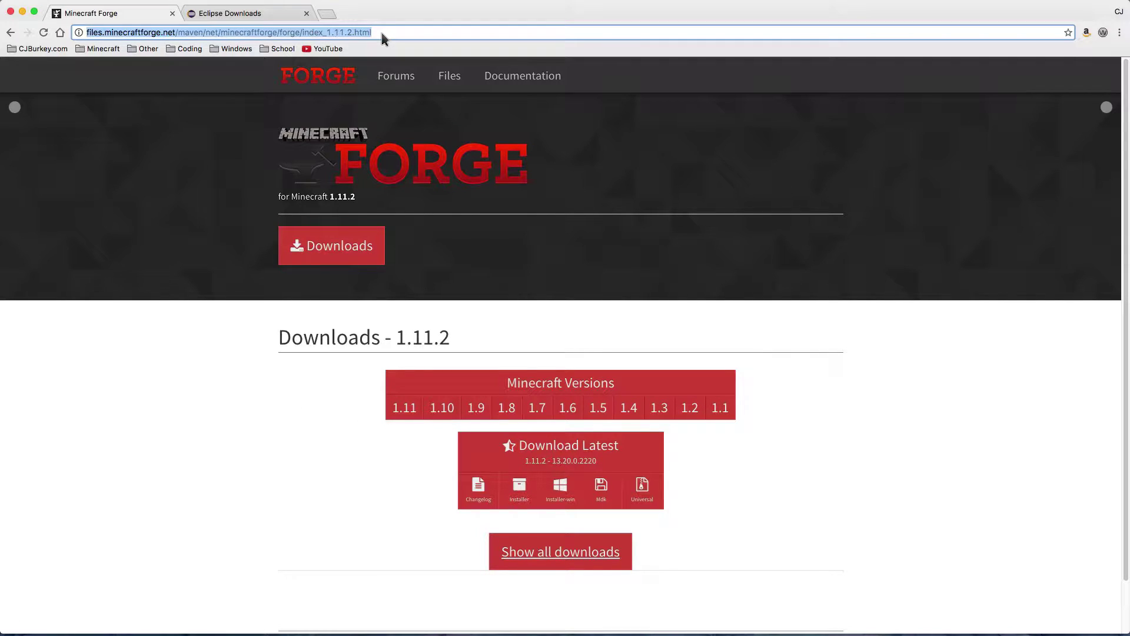
click(815, 342)
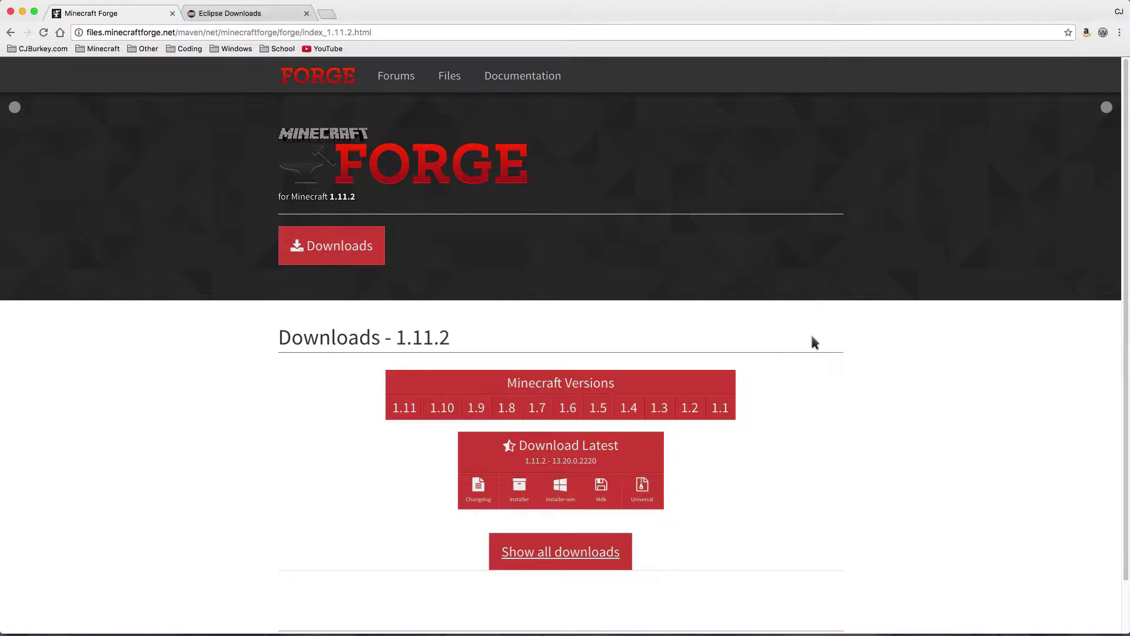
click(599, 497)
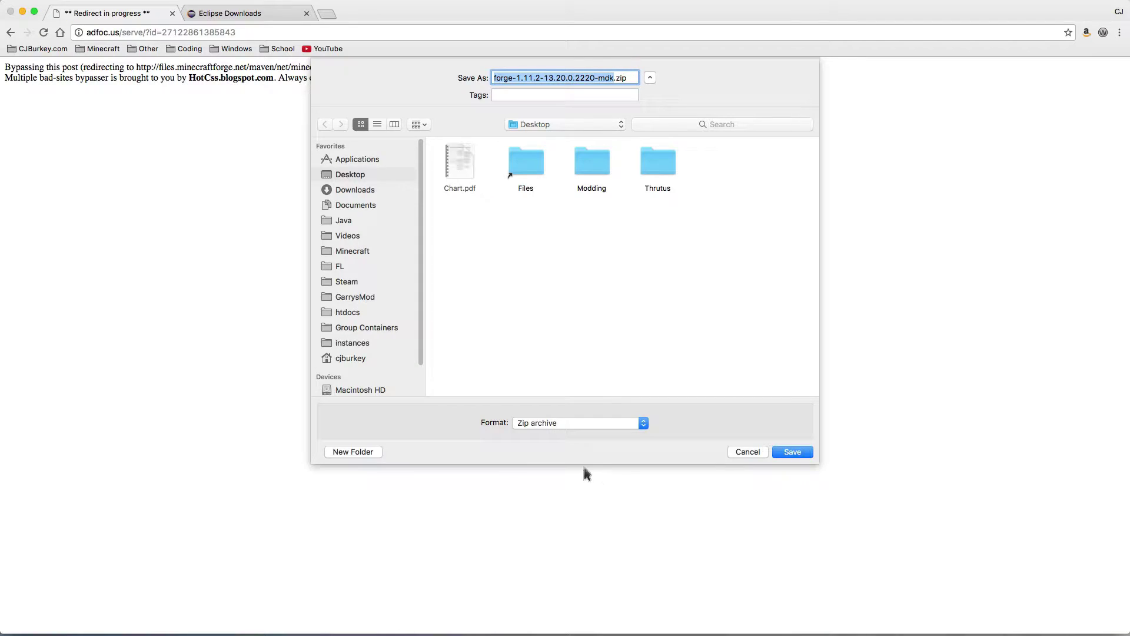
double_click(593, 166)
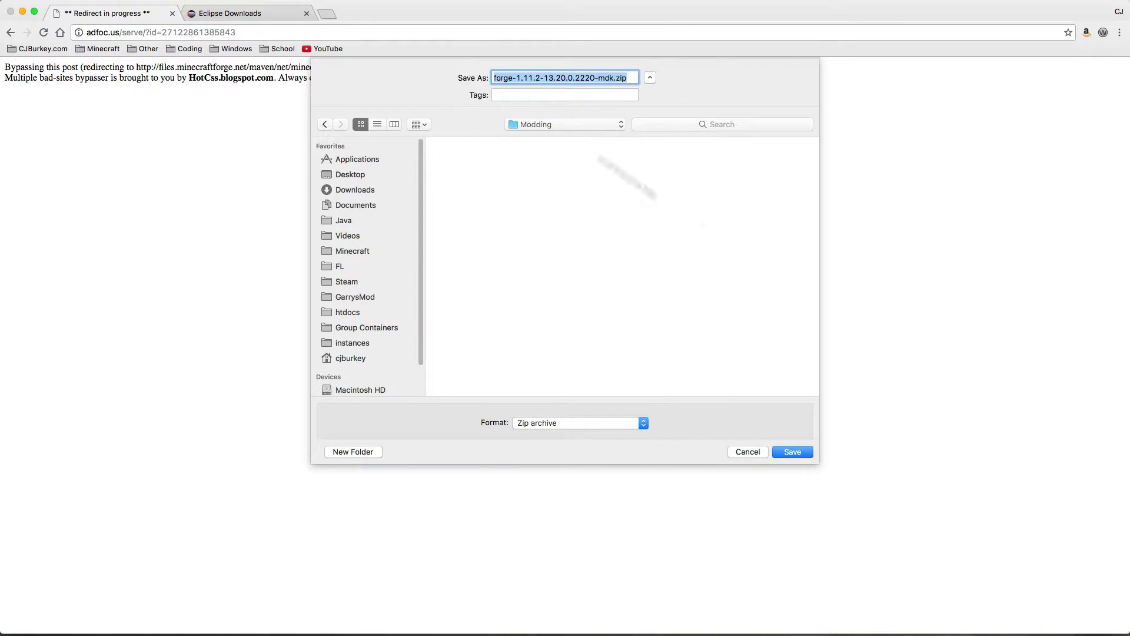
click(807, 452)
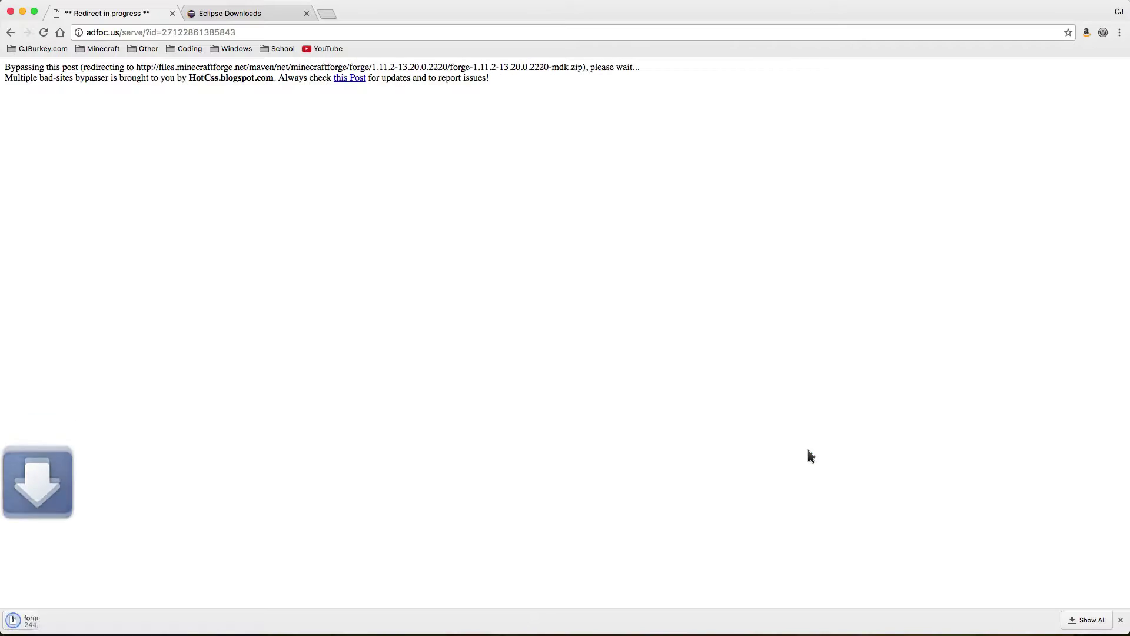
Clear the Forge file from the browser's download list and close the redirect and downloads pages.
click(1083, 626)
click(172, 13)
click(744, 132)
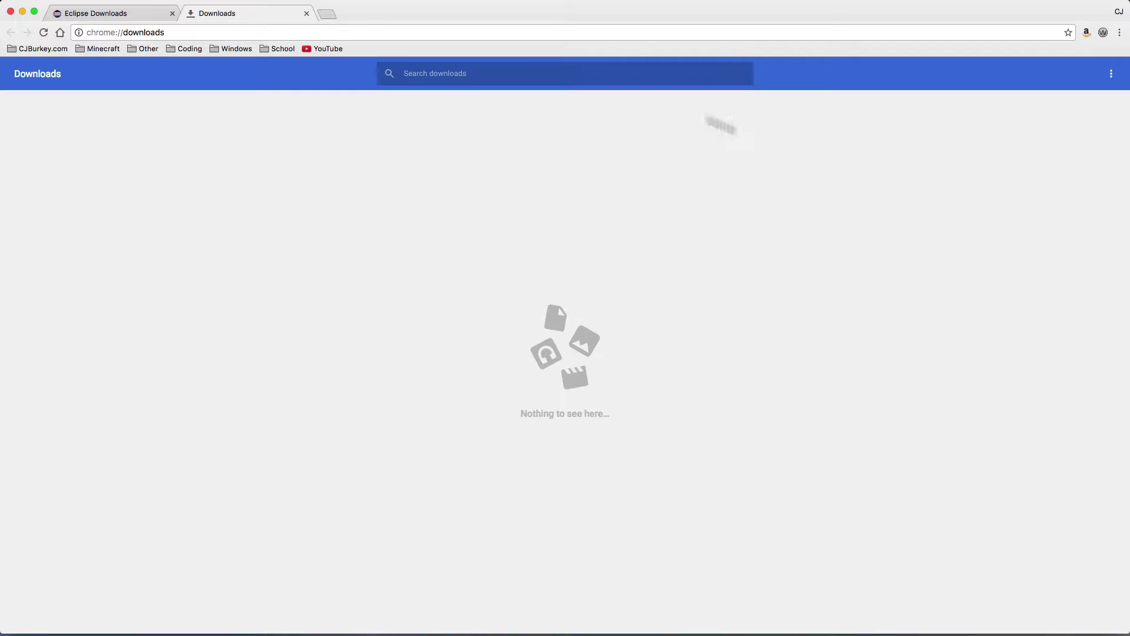
click(307, 13)
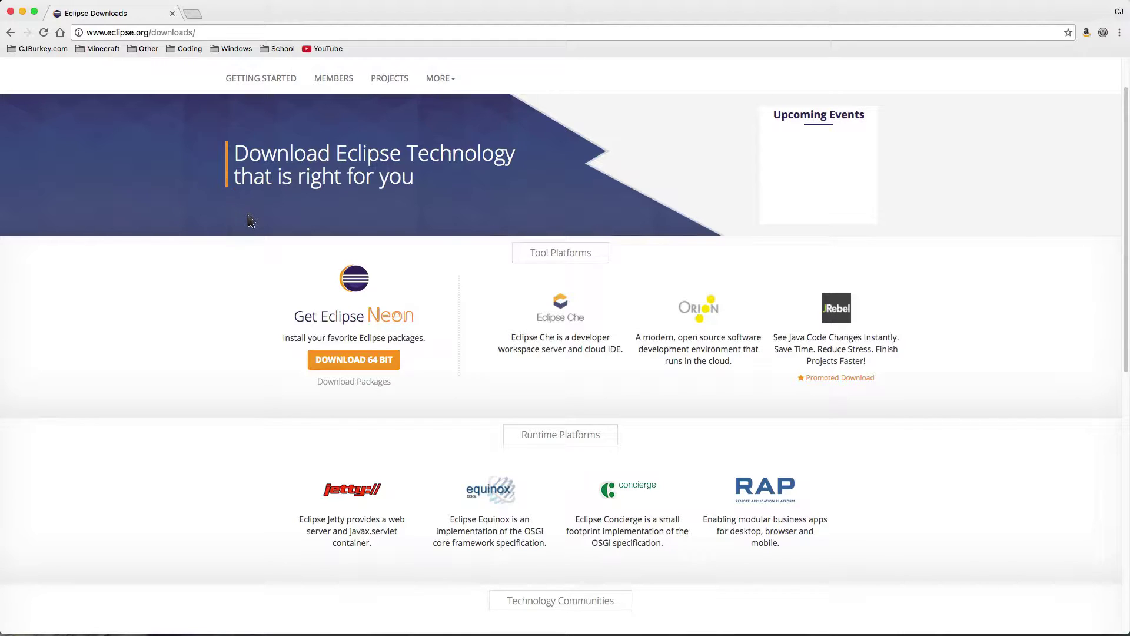
click(215, 33)
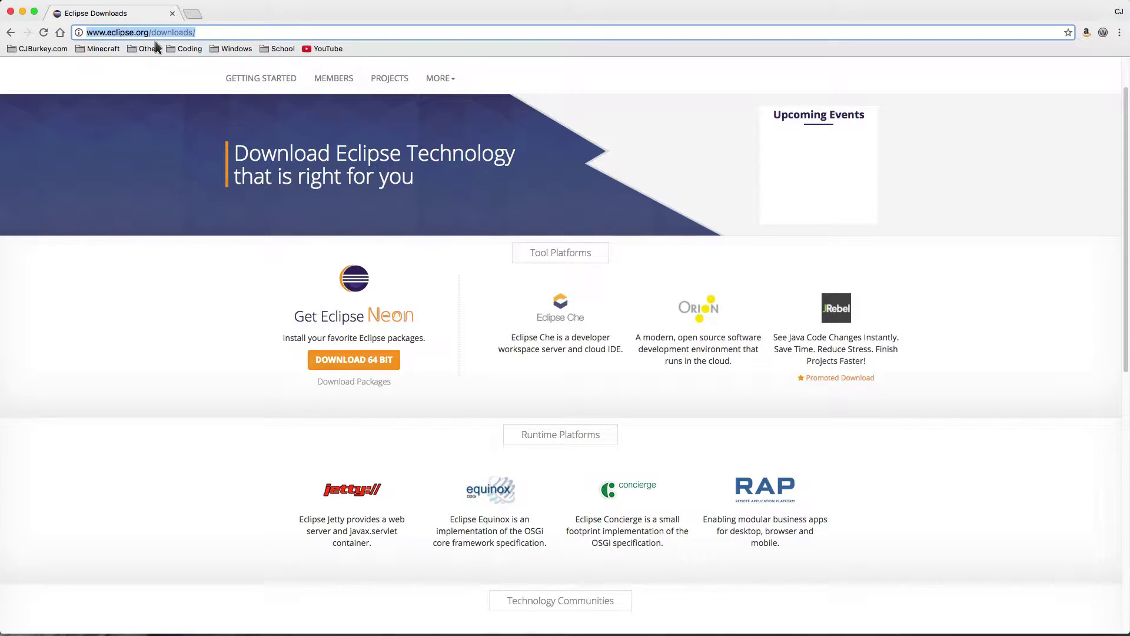
click(210, 353)
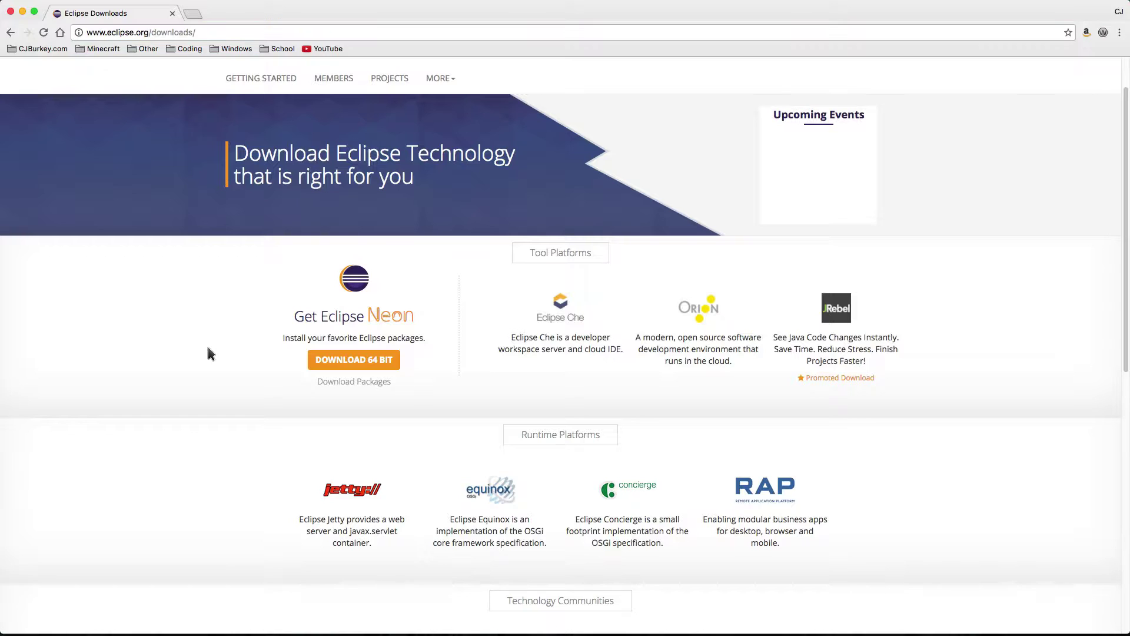
click(368, 367)
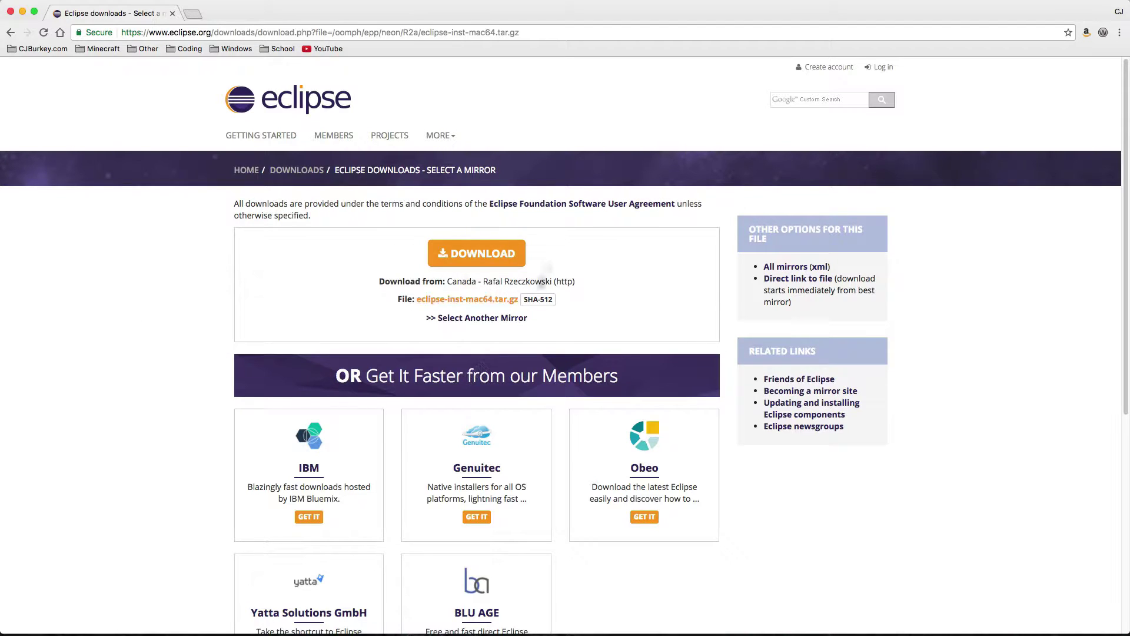
click(504, 257)
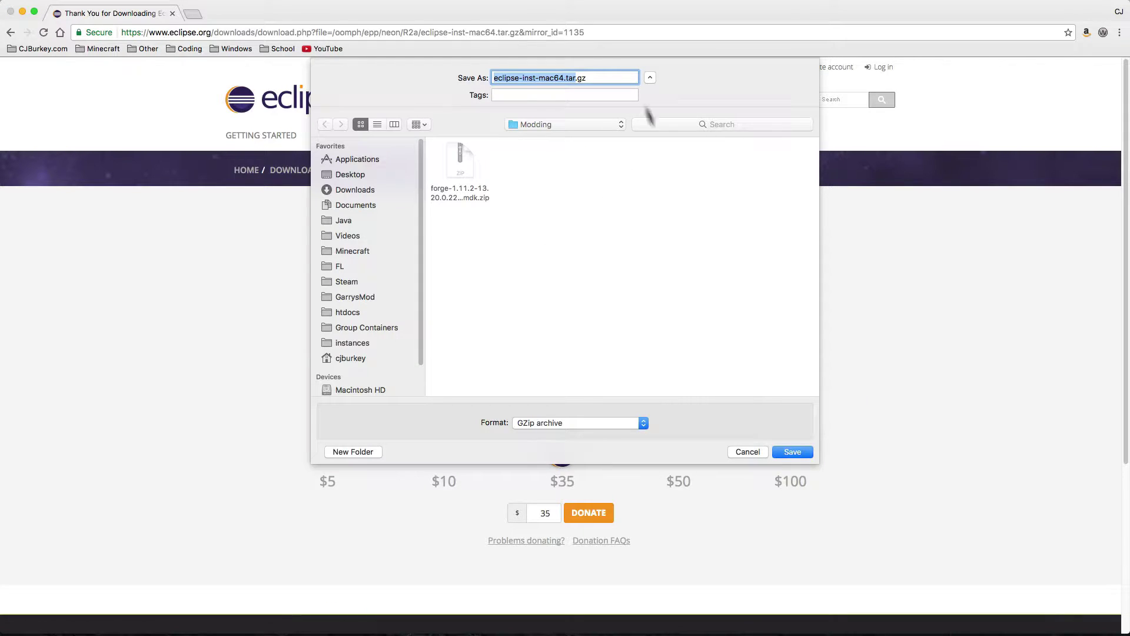
click(754, 451)
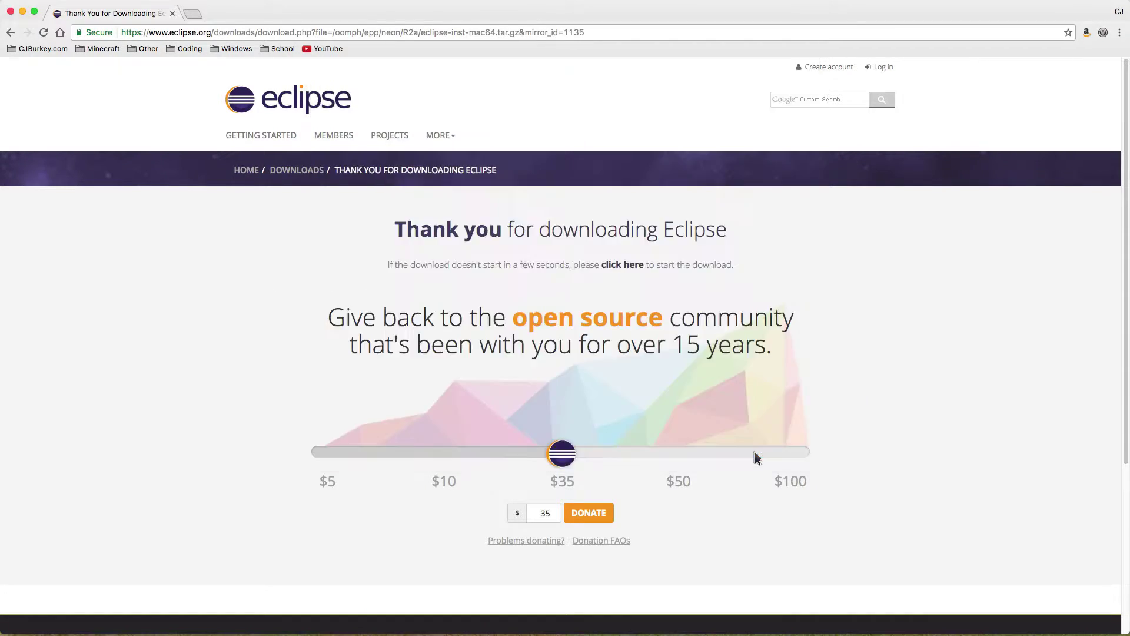
Hide the browser and open the desktop's Modding folder in a larger, repositioned window.
mouse_move(524, 627)
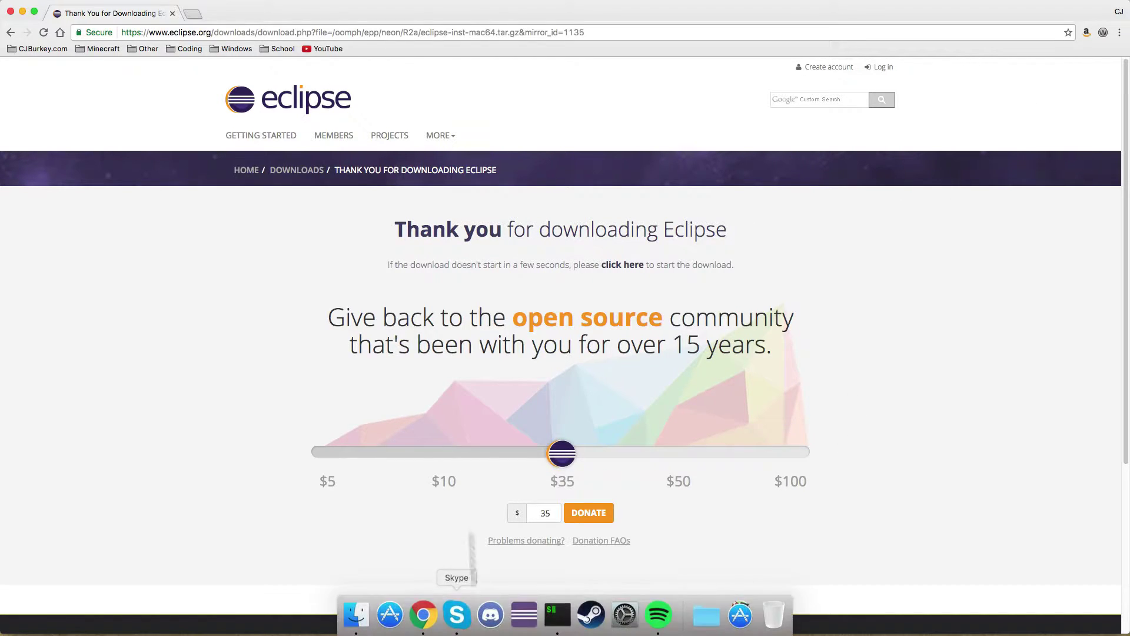
key(super+h)
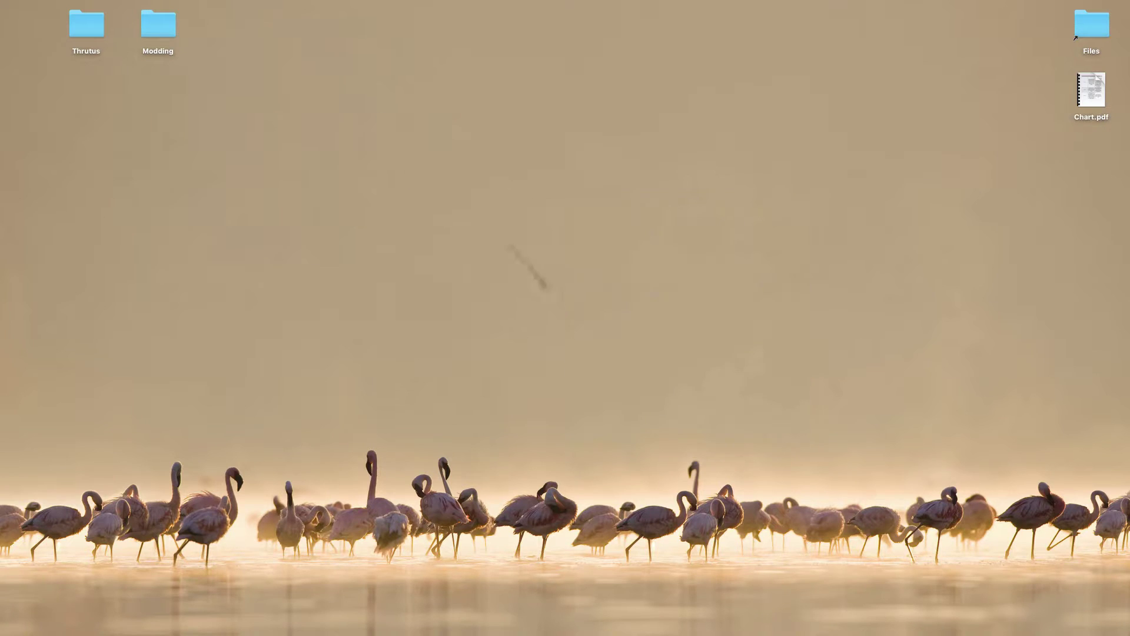
double_click(158, 23)
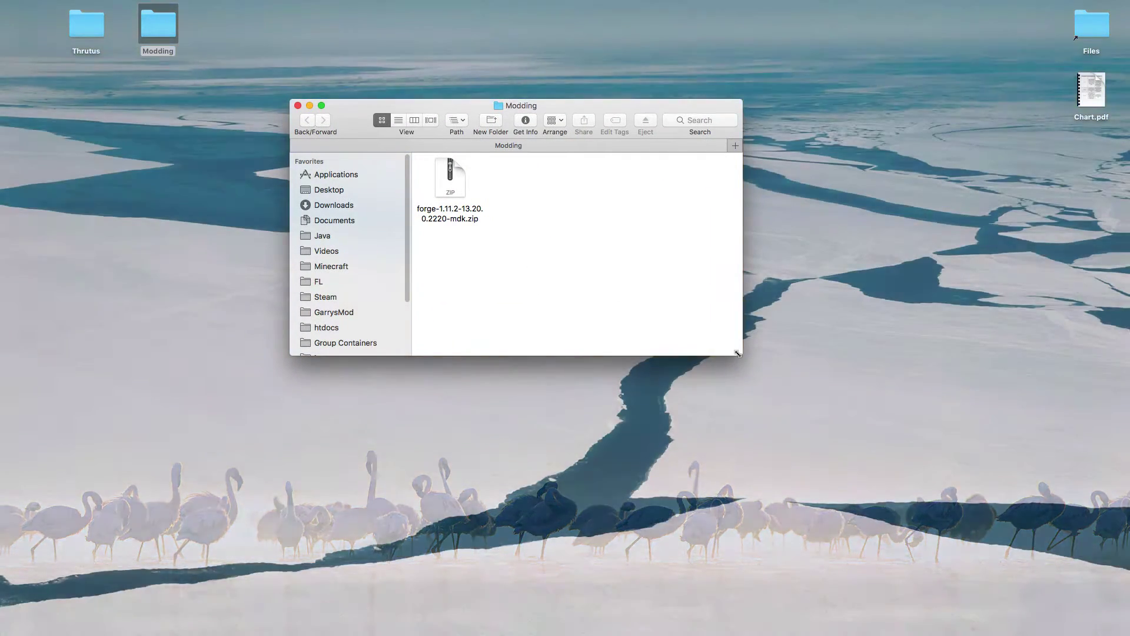
drag(741, 374, 901, 478)
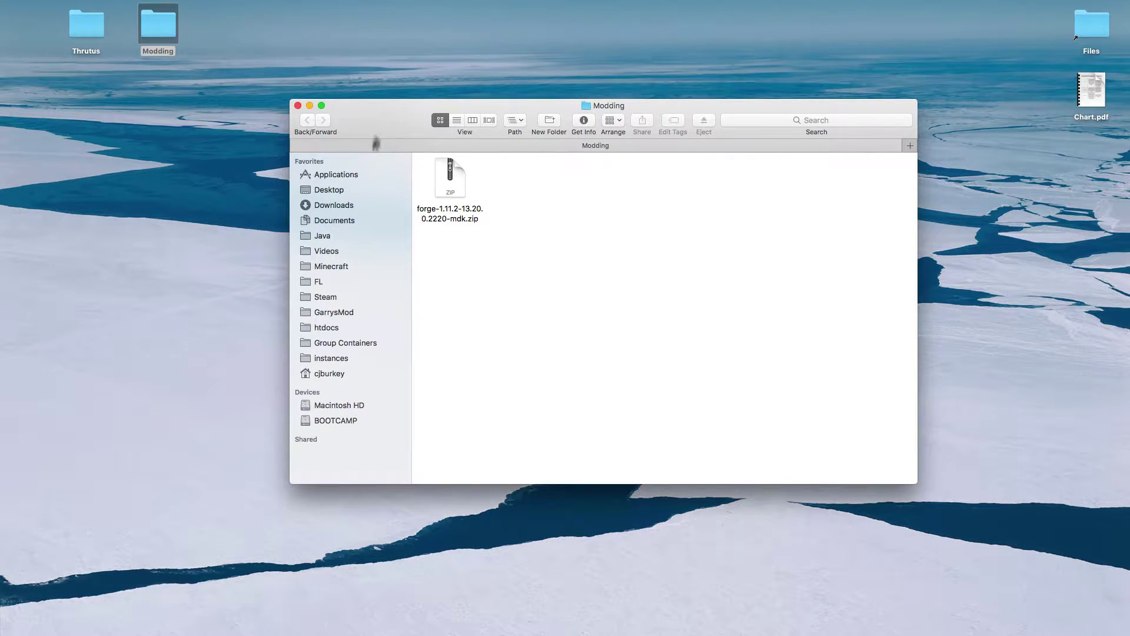
drag(373, 146, 311, 145)
Extract the Forge MDK zip with Archive Utility and move the original zip to the Trash.
right_click(386, 174)
mouse_move(530, 189)
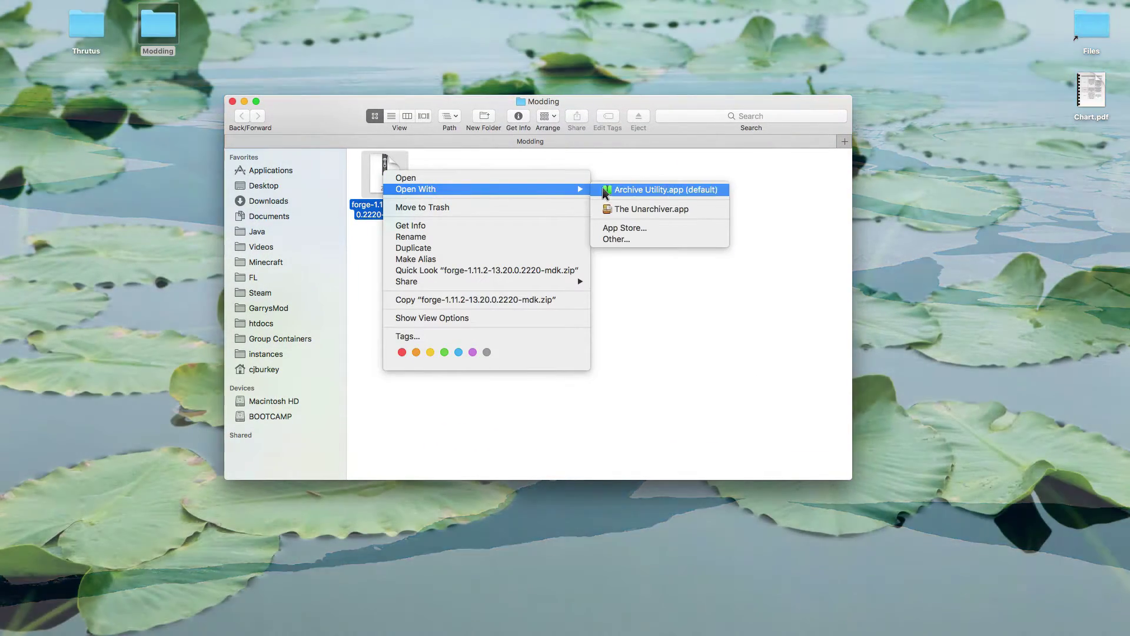
click(613, 187)
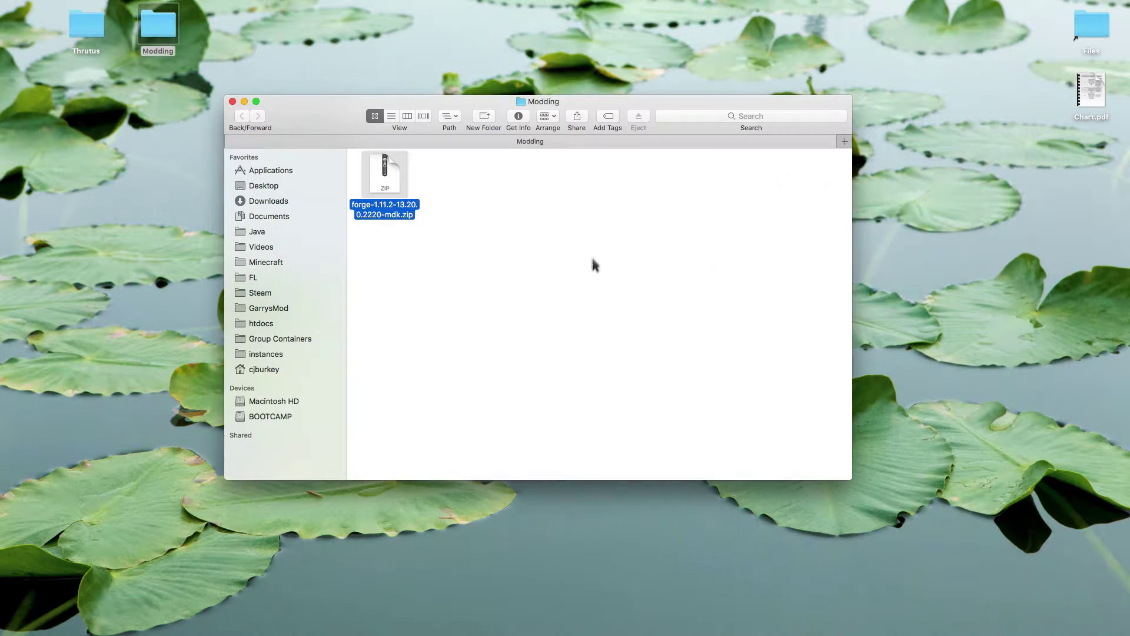
drag(458, 174, 777, 614)
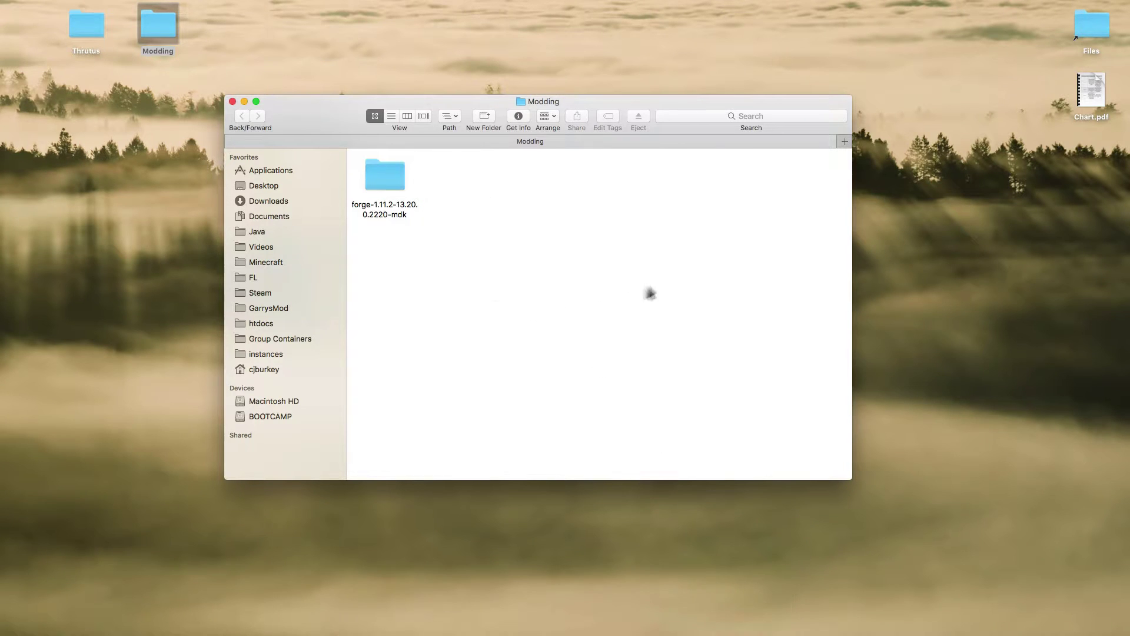
Look inside the extracted Forge MDK folder and rename that folder ModdingTuts.
double_click(400, 210)
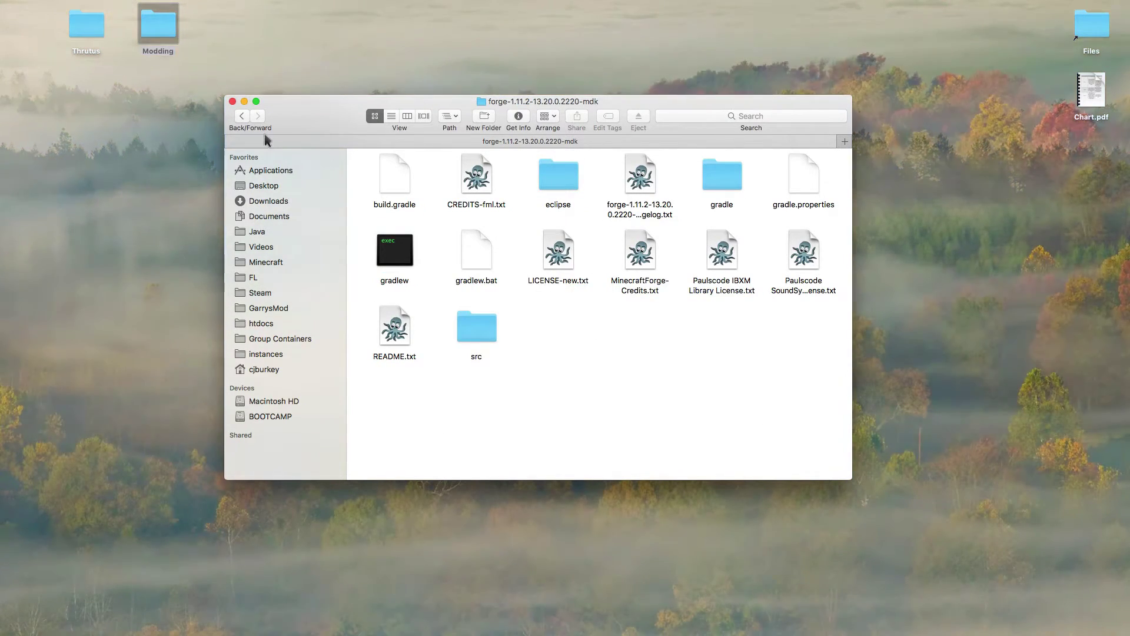
click(241, 116)
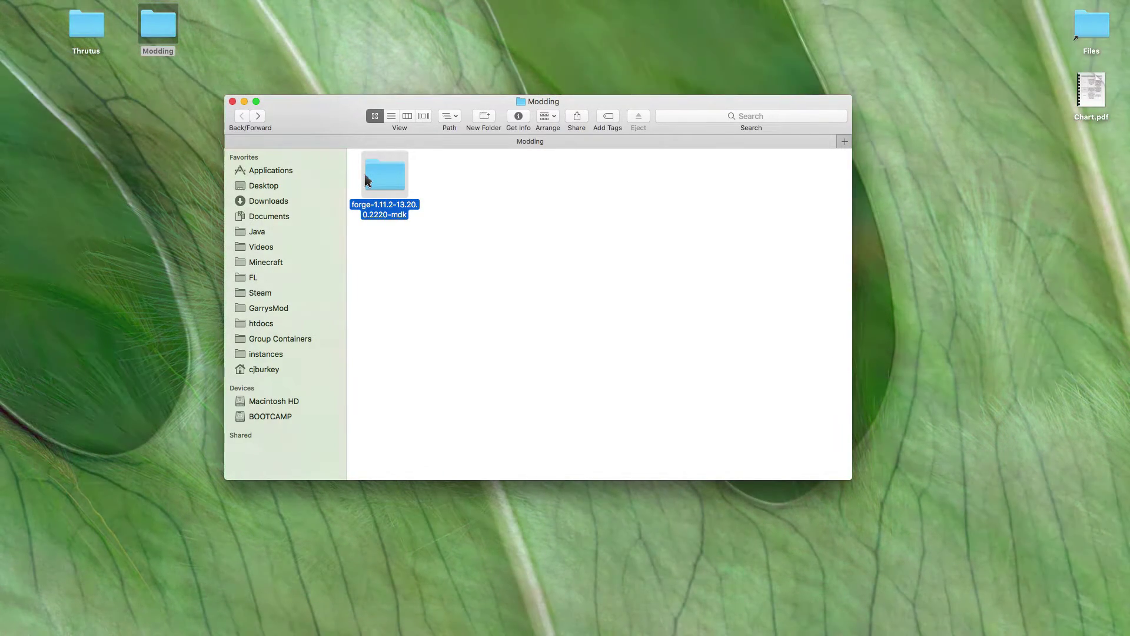
key(Return)
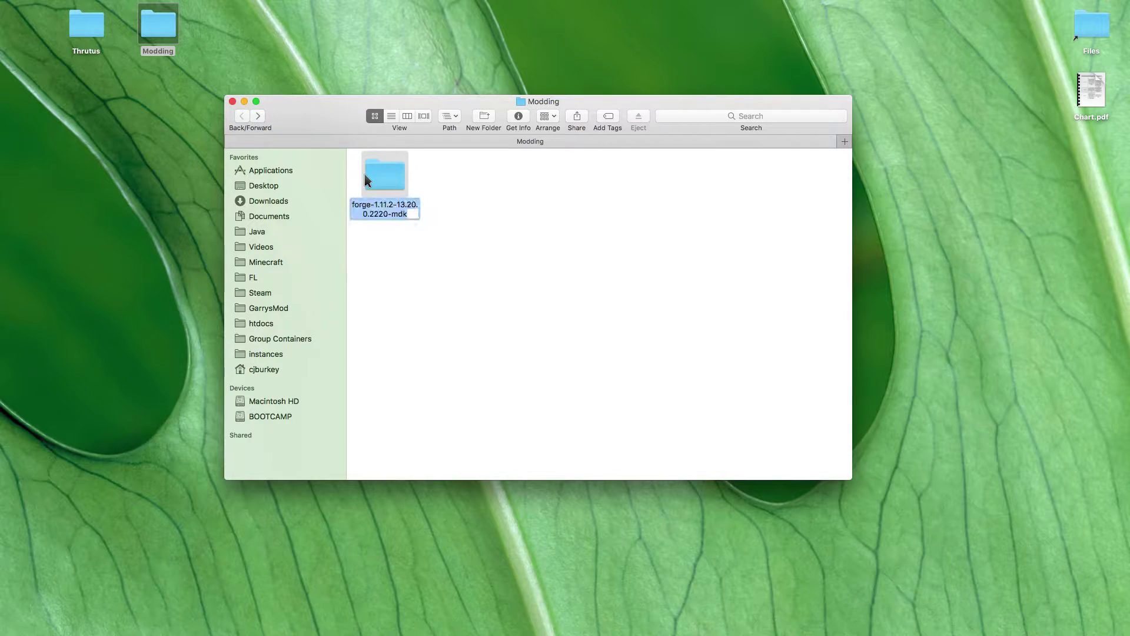
text(ModdingTuts)
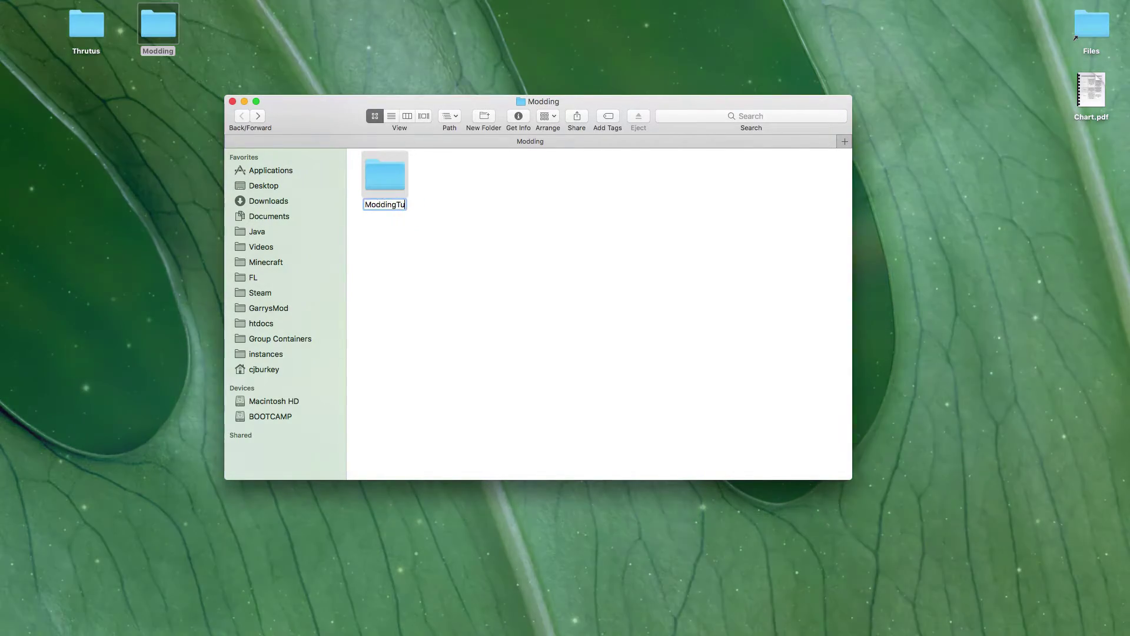
key(Return)
Delete all the .txt files (credits, changelog, licenses and readme) from the ModdingTuts folder.
double_click(389, 177)
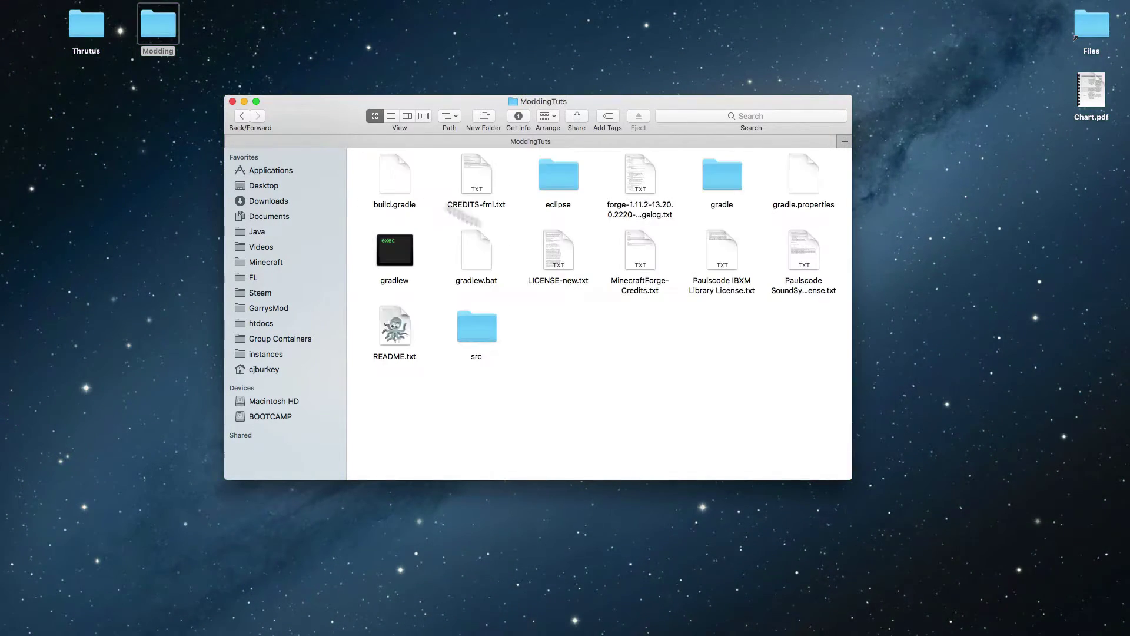
click(482, 184)
super+click(394, 327)
drag(536, 329, 783, 215)
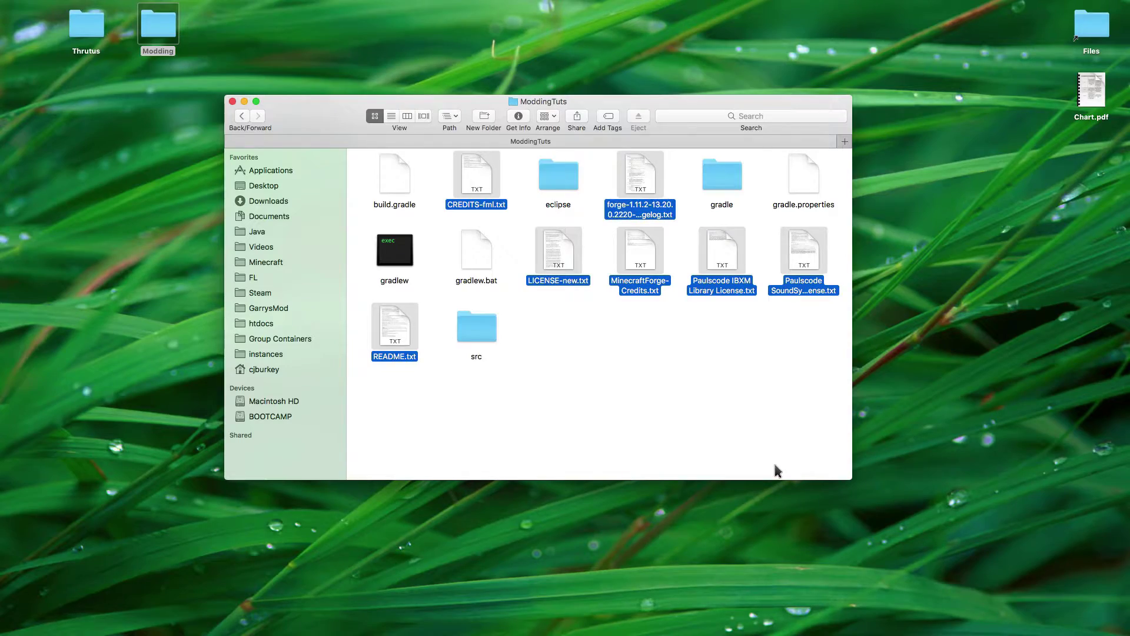
key(super+BackSpace)
click(710, 345)
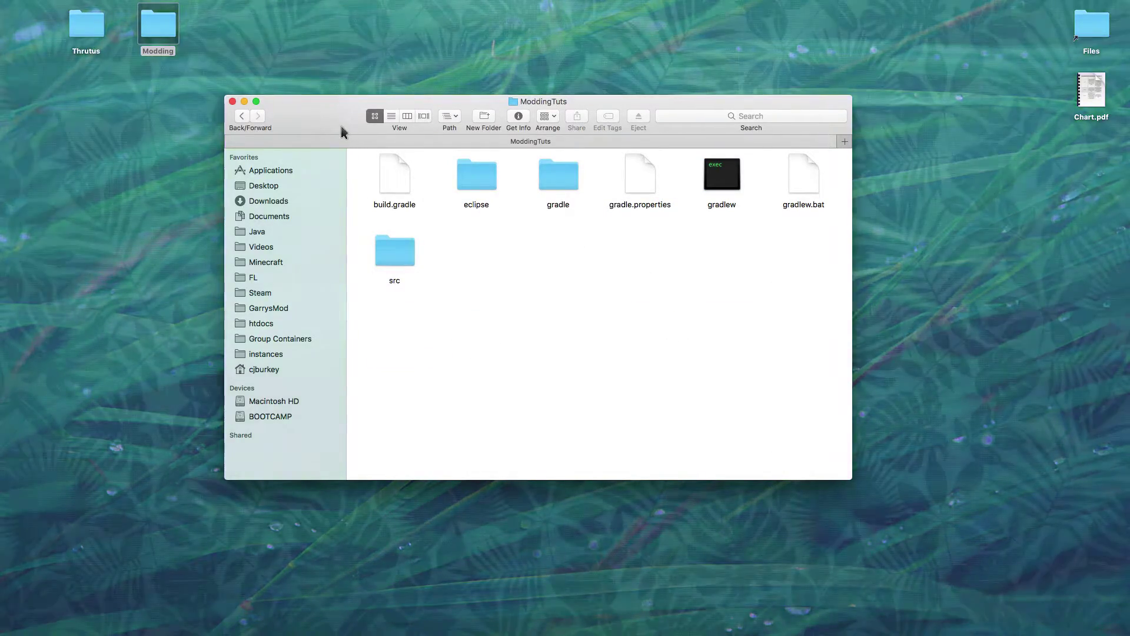
Open build.gradle from the ModdingTuts folder in the text editor and review its minecraft version setting and remaining sections.
drag(344, 132, 307, 154)
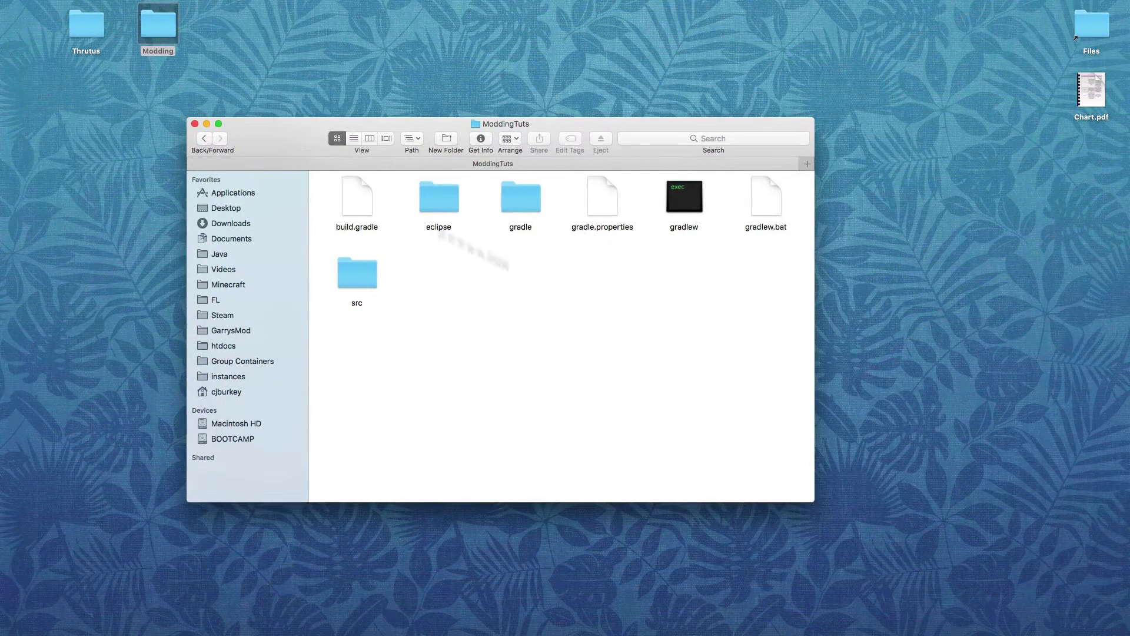
click(365, 200)
key(super+o)
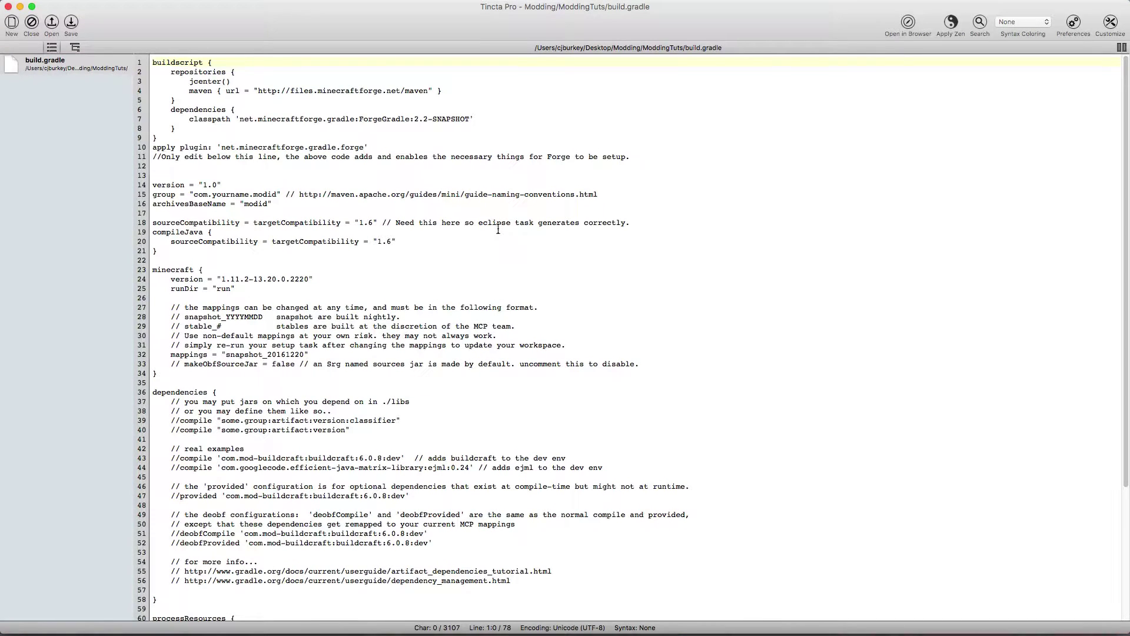
mouse_move(221, 277)
mouse_down()
mouse_move(311, 279)
mouse_move(226, 275)
mouse_up()
click(323, 326)
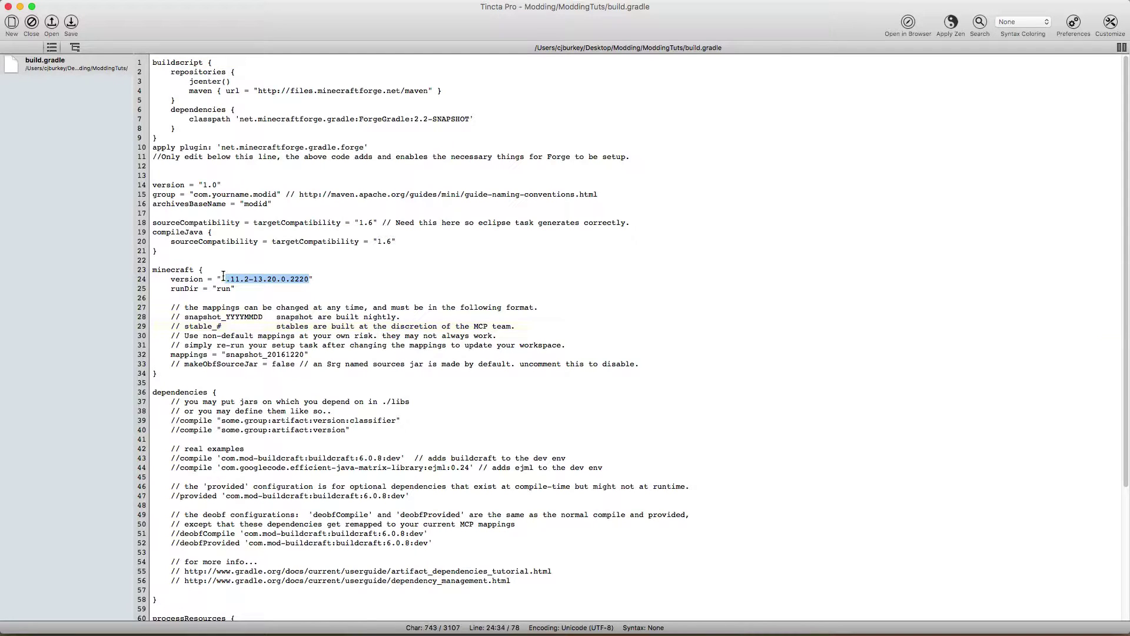
click(234, 304)
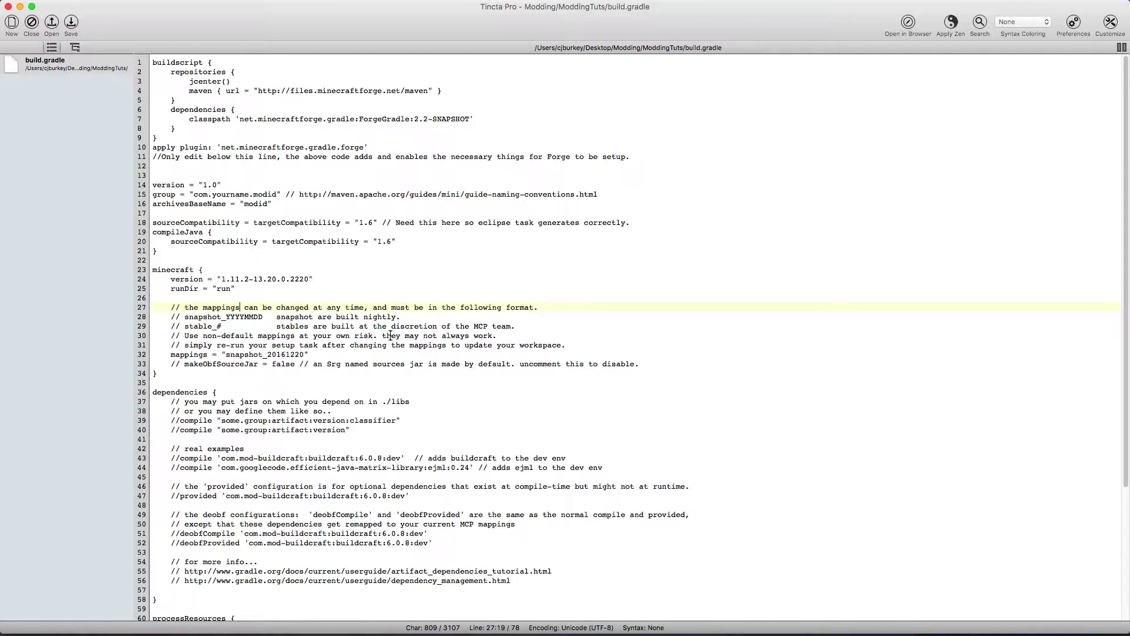
scroll(390, 335, down, 6)
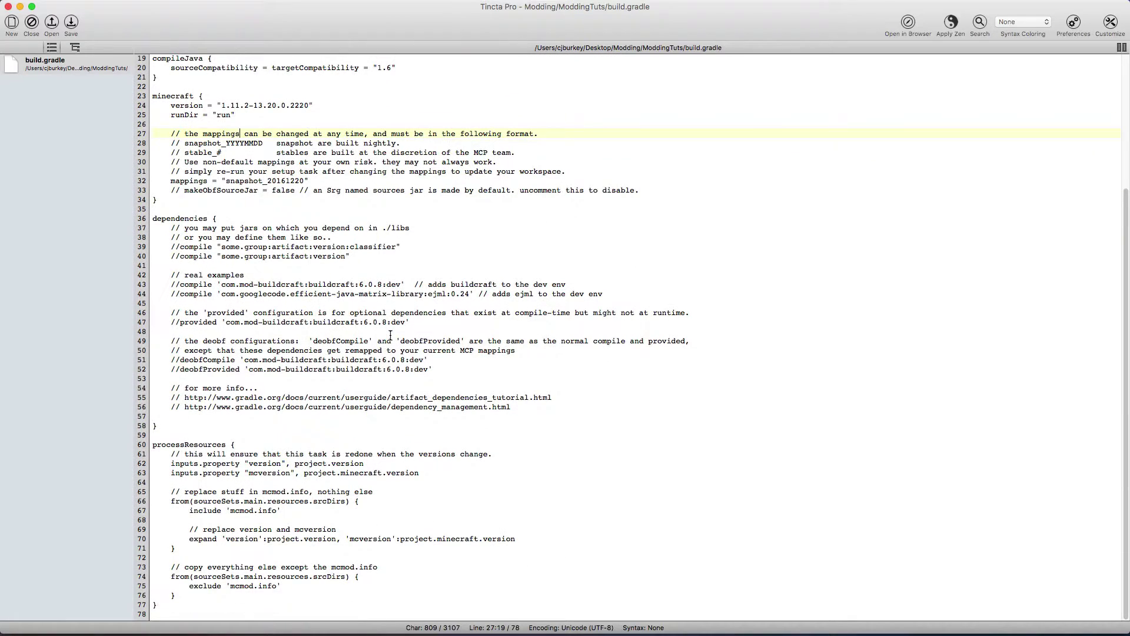
scroll(391, 335, up, 6)
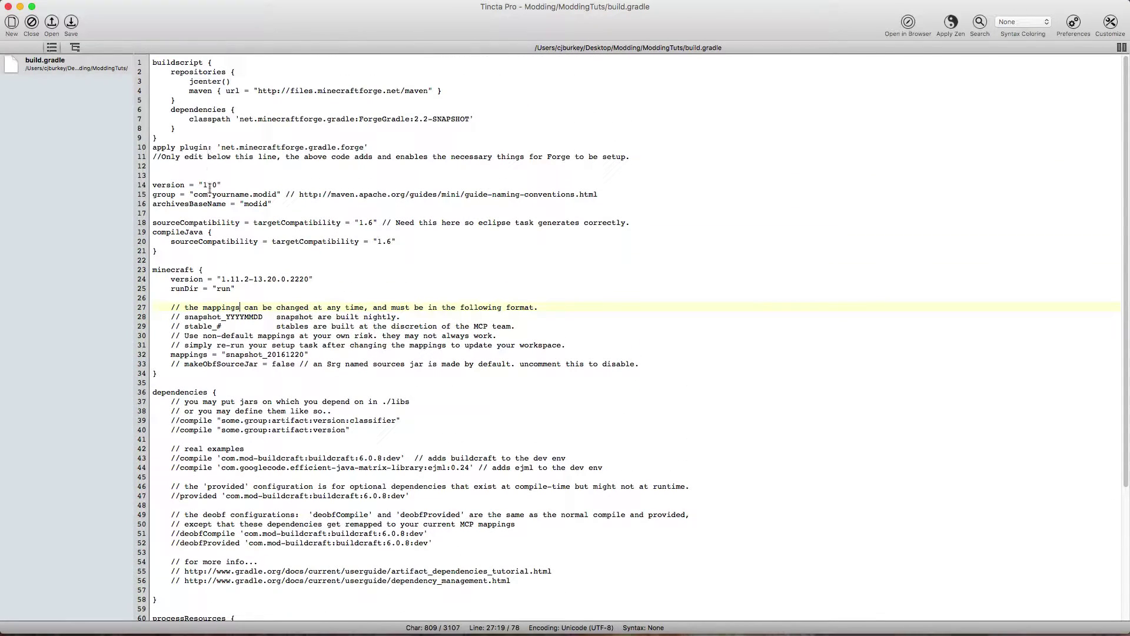
Set the mod's version value in build.gradle to "1.0.0".
click(204, 182)
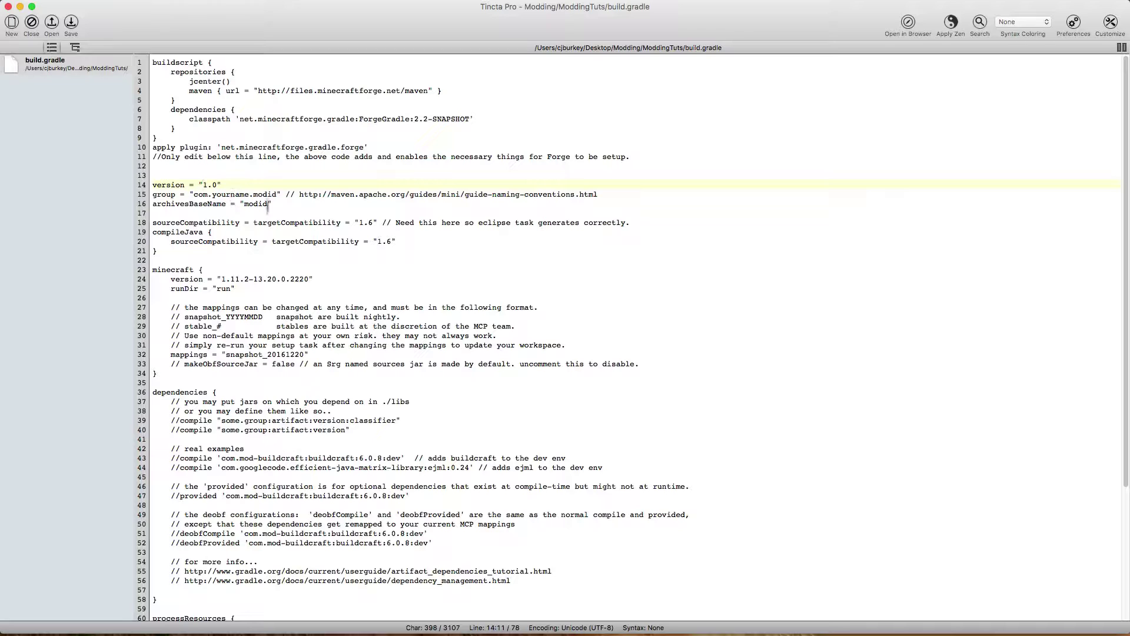
mouse_move(232, 203)
mouse_down()
mouse_move(235, 190)
mouse_move(232, 201)
mouse_up()
click(202, 185)
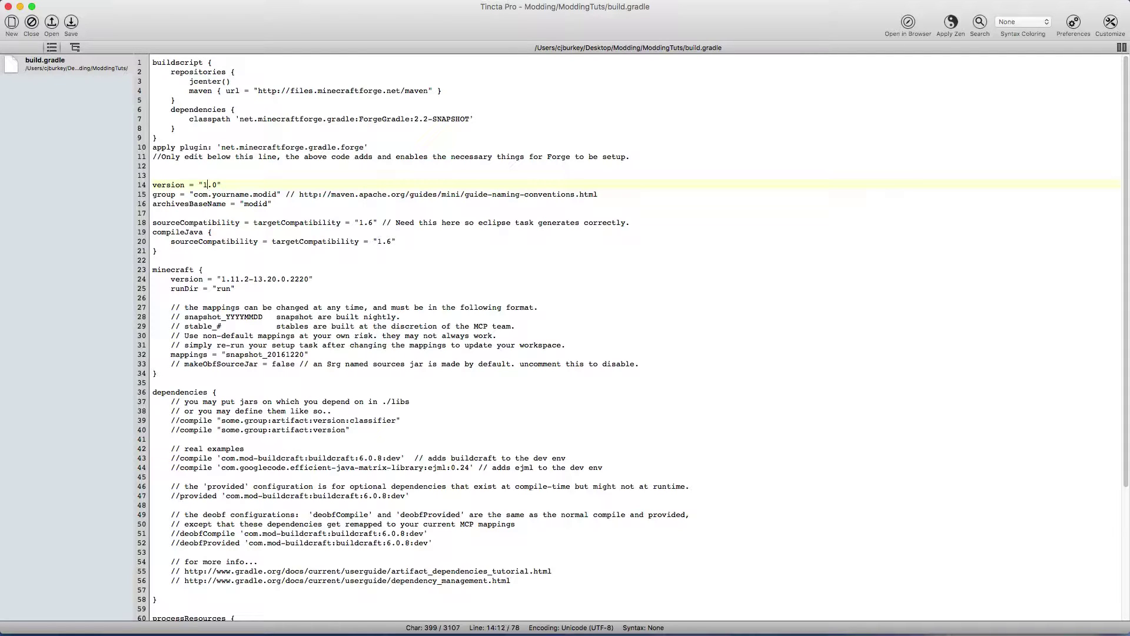
text(.0)
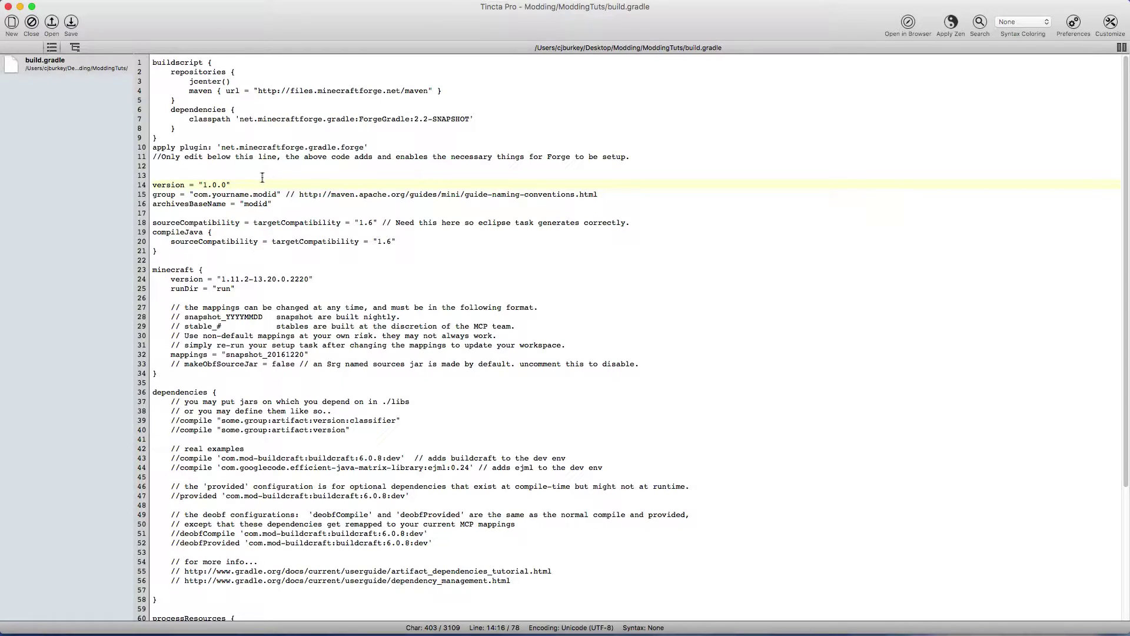
Replace the placeholder group value in build.gradle with the author's own package name ending in ".mods.tutorial".
click(256, 192)
key(Down)
key(Down)
double_click(204, 185)
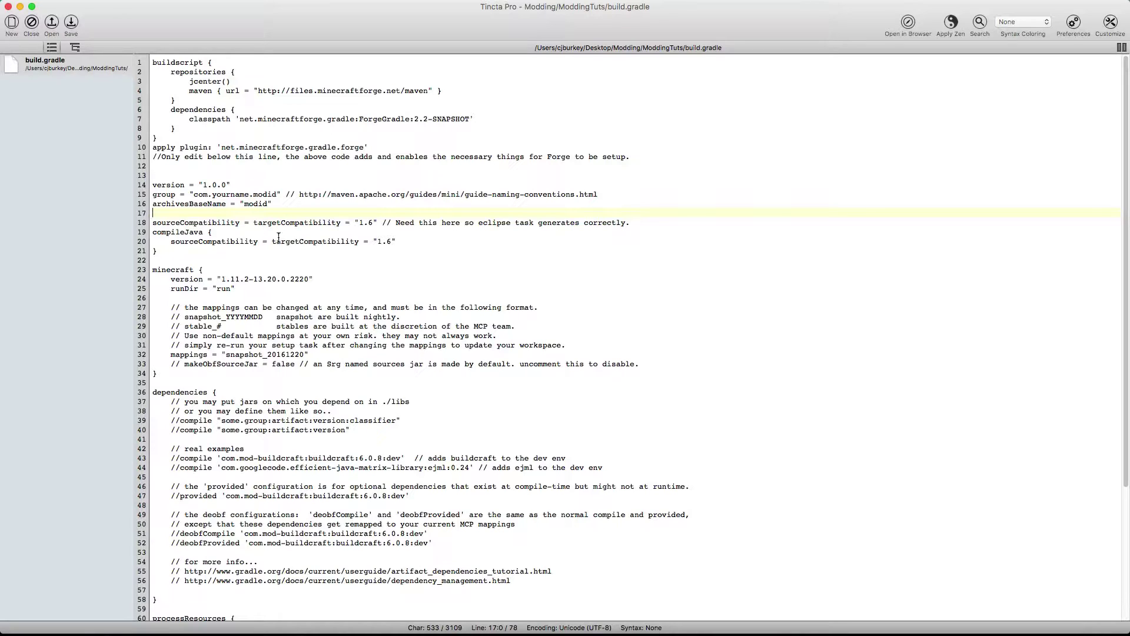
drag(280, 193, 195, 195)
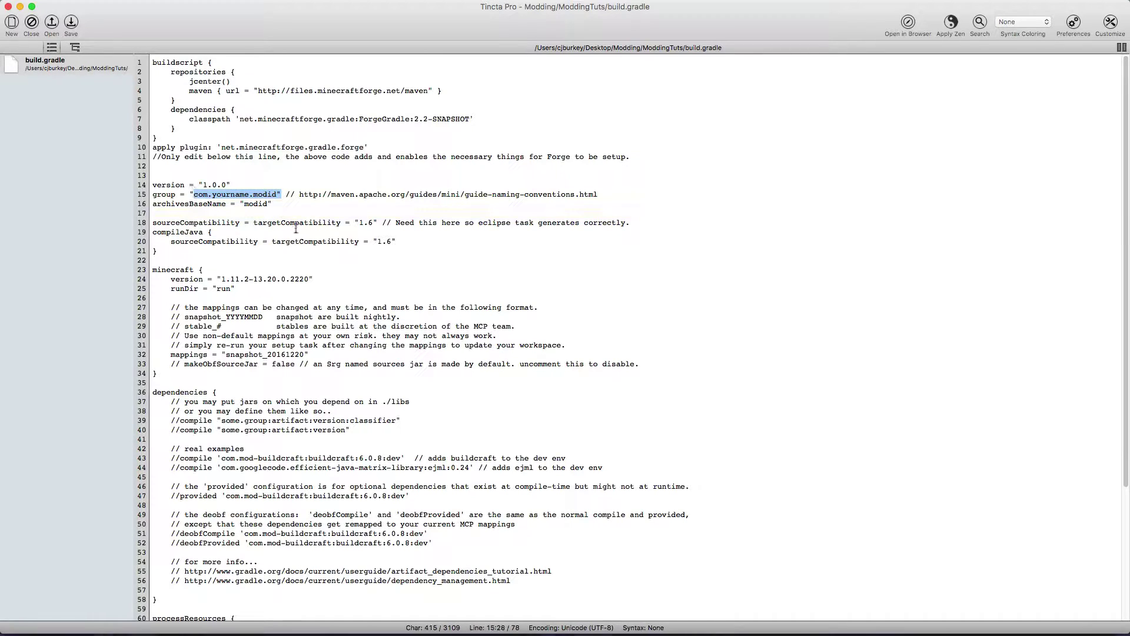
drag(276, 194, 213, 190)
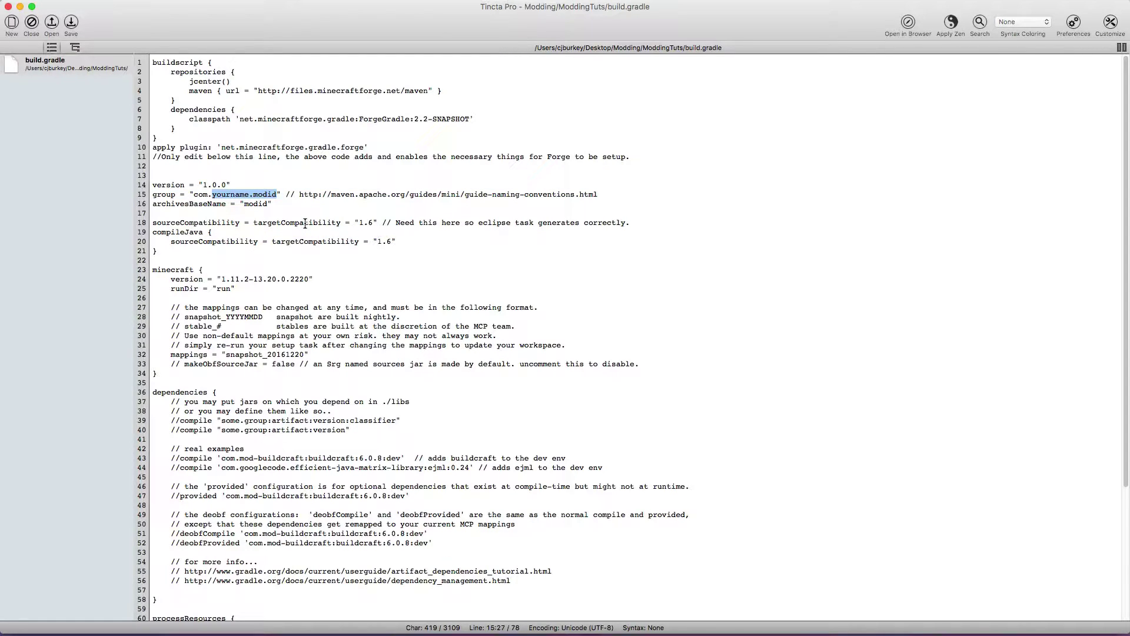
text(cjburkey.mods.)
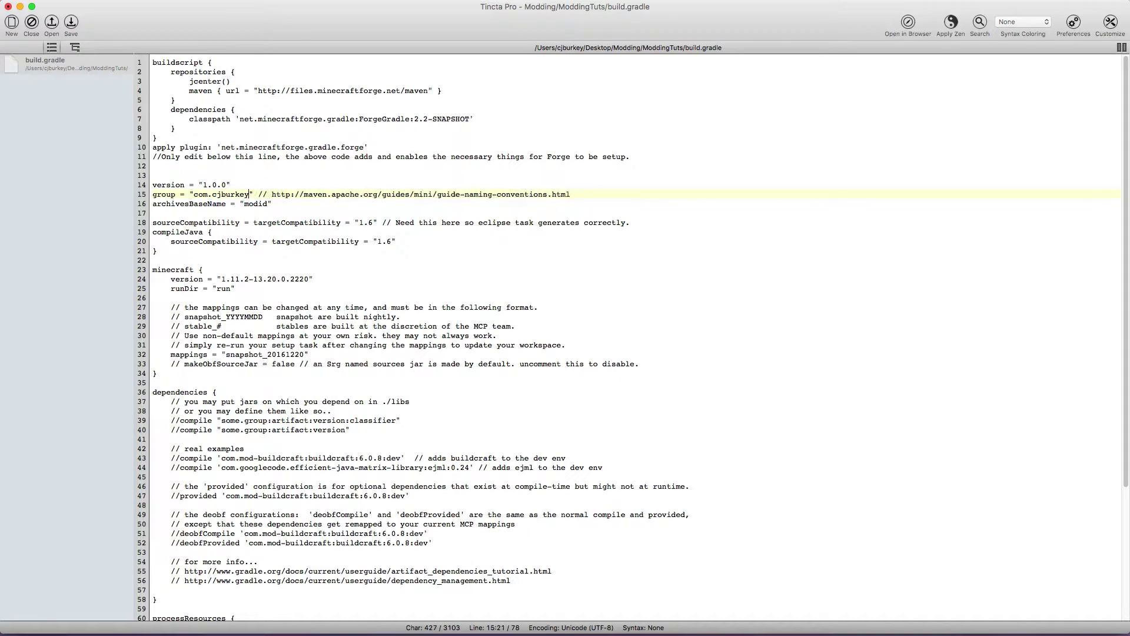
text(tutorial)
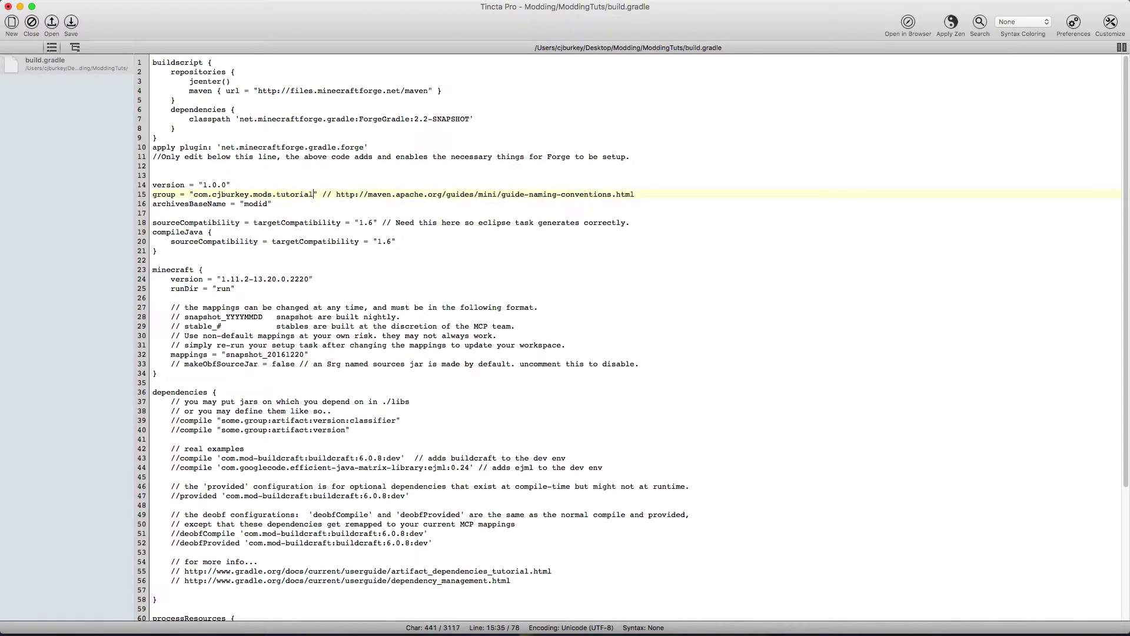
Copy "tutorial" from the end of the group value and use it as the archivesBaseName.
drag(317, 194, 273, 198)
key(super+c)
double_click(255, 204)
key(super+v)
click(262, 194)
double_click(262, 195)
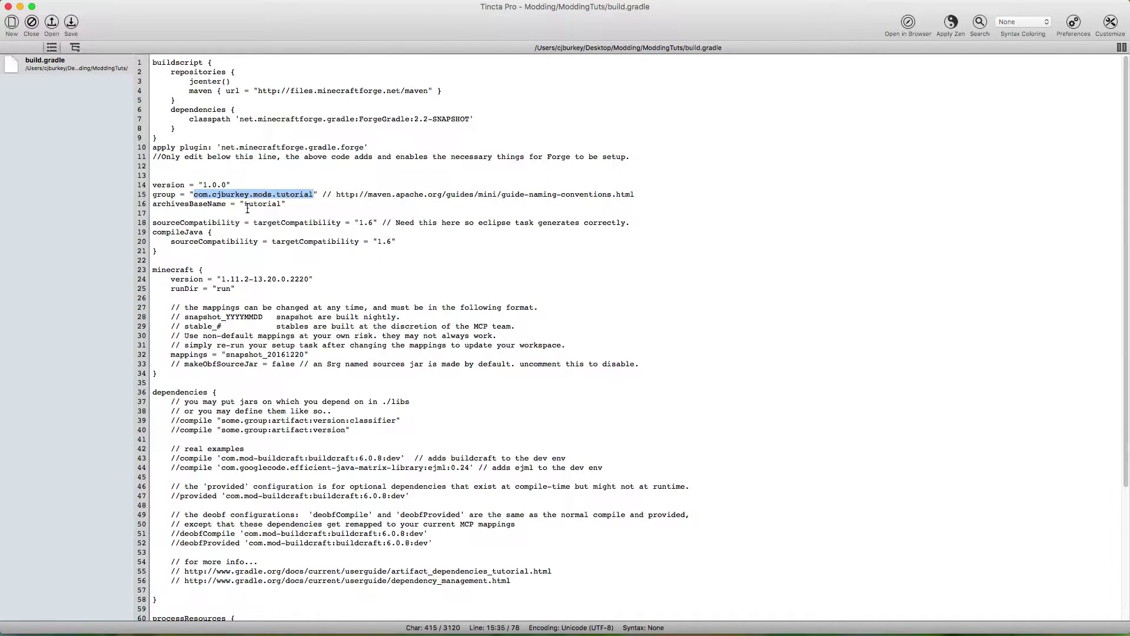
click(208, 195)
shift+click(194, 204)
click(221, 223)
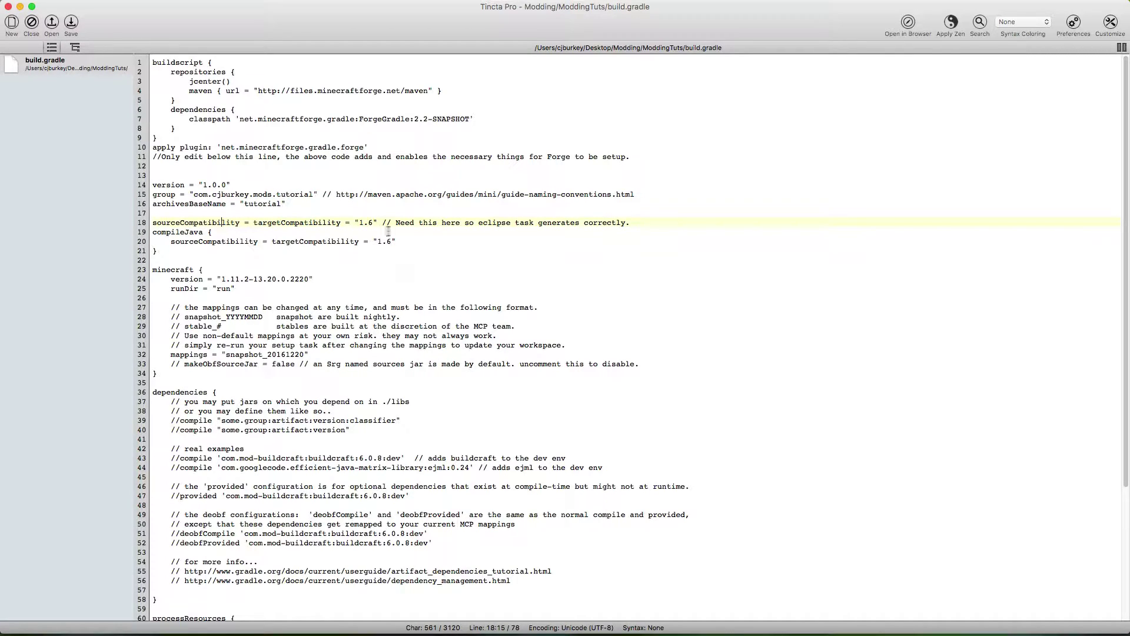
Prefix the mod's version in build.gradle with the Minecraft version, making it "1.11.2_1.0.0", and quit the text editor.
scroll(392, 231, down, 5)
scroll(356, 243, up, 5)
click(201, 185)
text(1.11.2 1.)
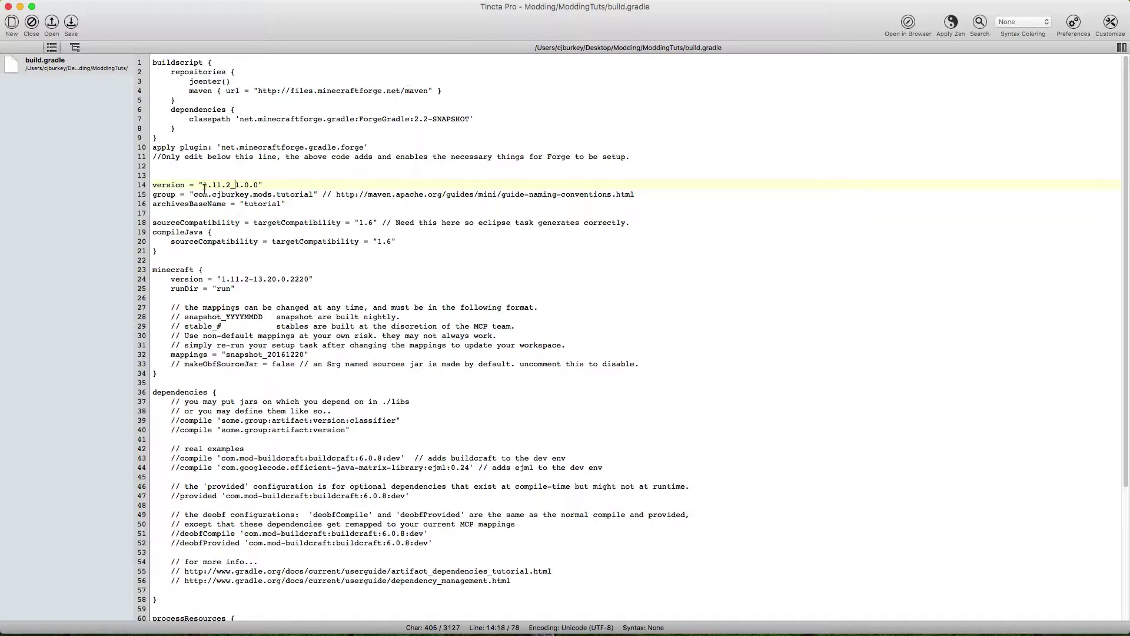
drag(204, 186, 239, 186)
click(236, 194)
click(264, 182)
click(266, 223)
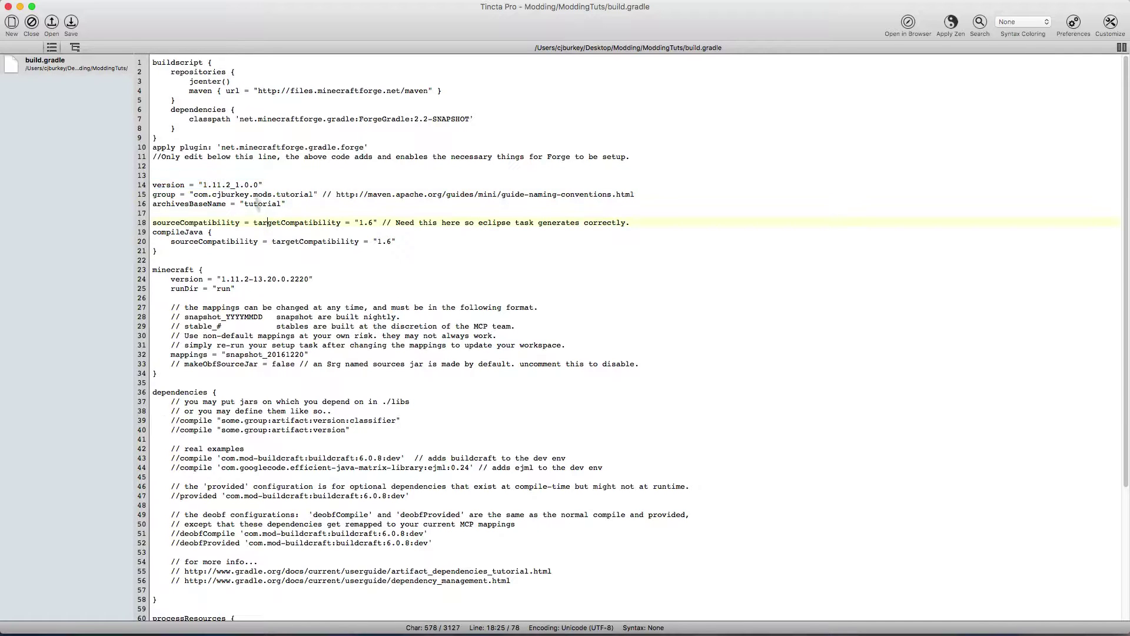
key(super+q)
Open gradle.properties from the ModdingTuts folder, set the Gradle memory argument to -Xmx5G and quit the text editor.
click(603, 360)
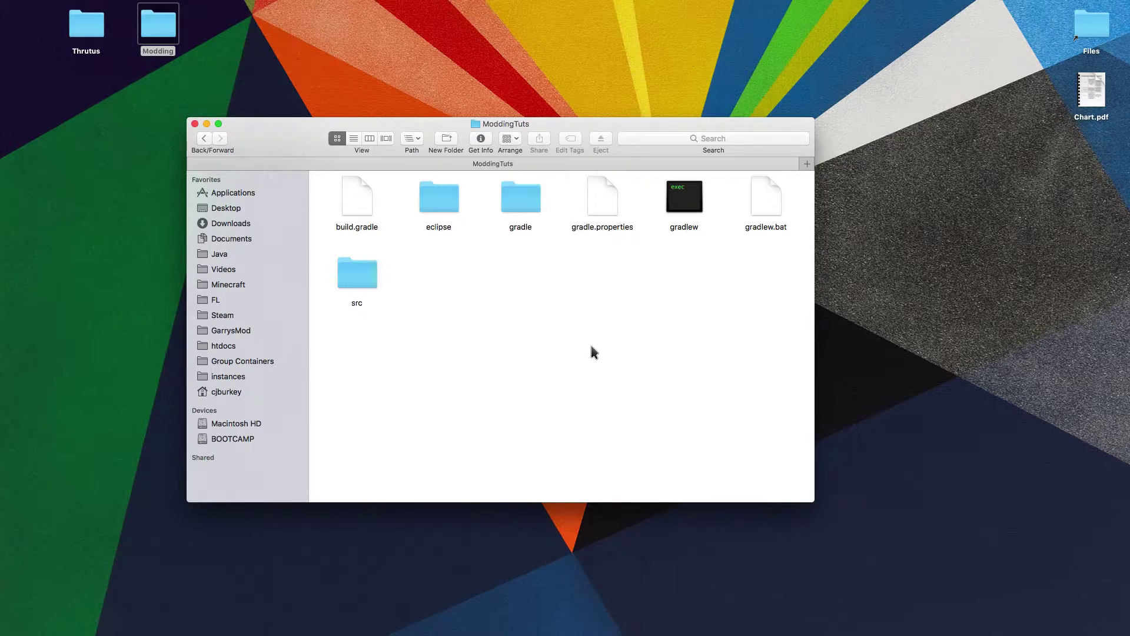
click(605, 205)
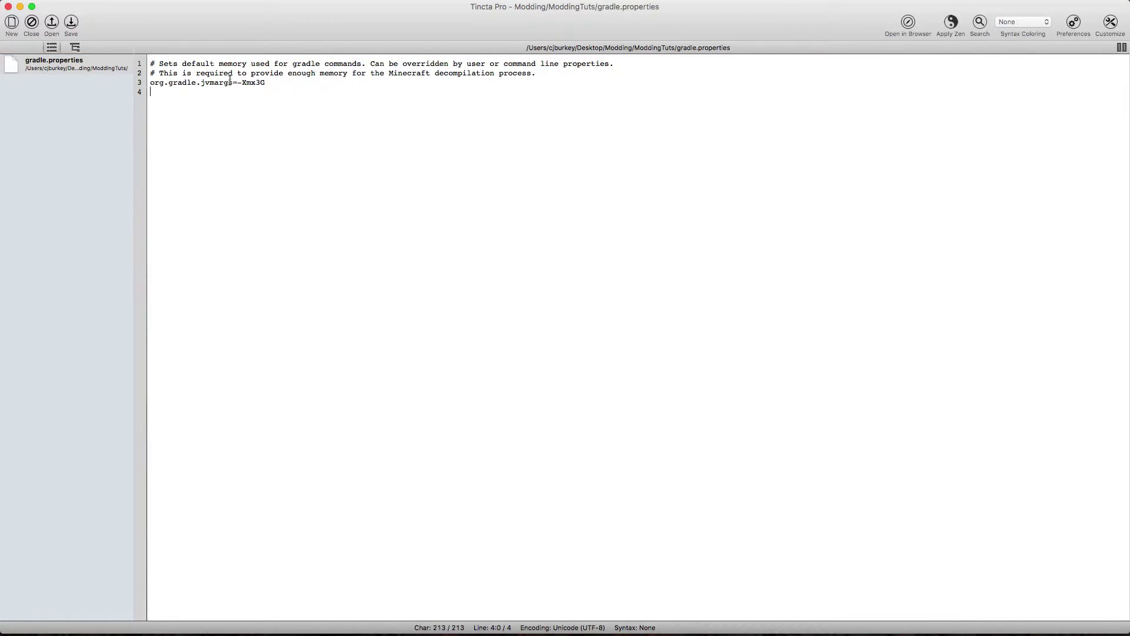
click(259, 82)
key(BackSpace)
text(5)
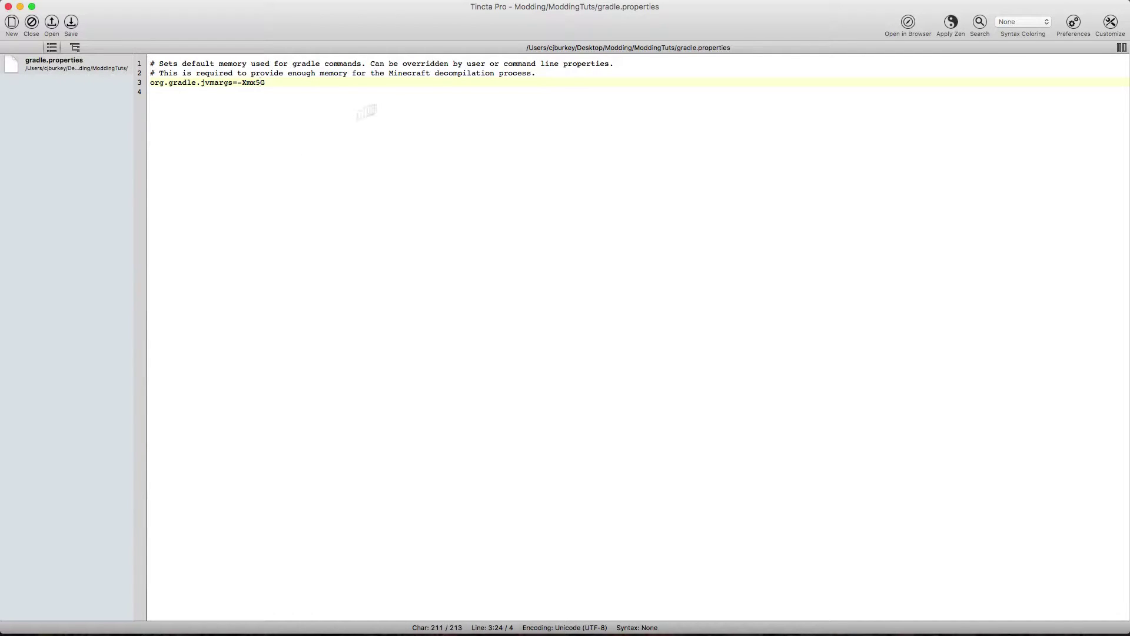
key(super+q)
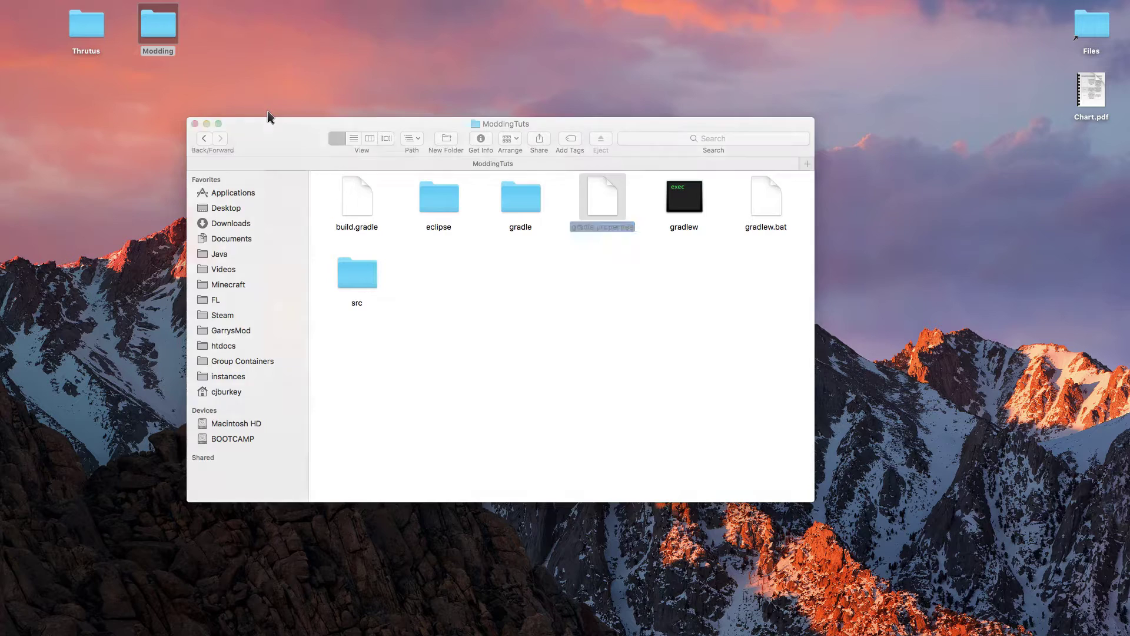
Look inside the src folder and return to the ModdingTuts folder.
click(670, 285)
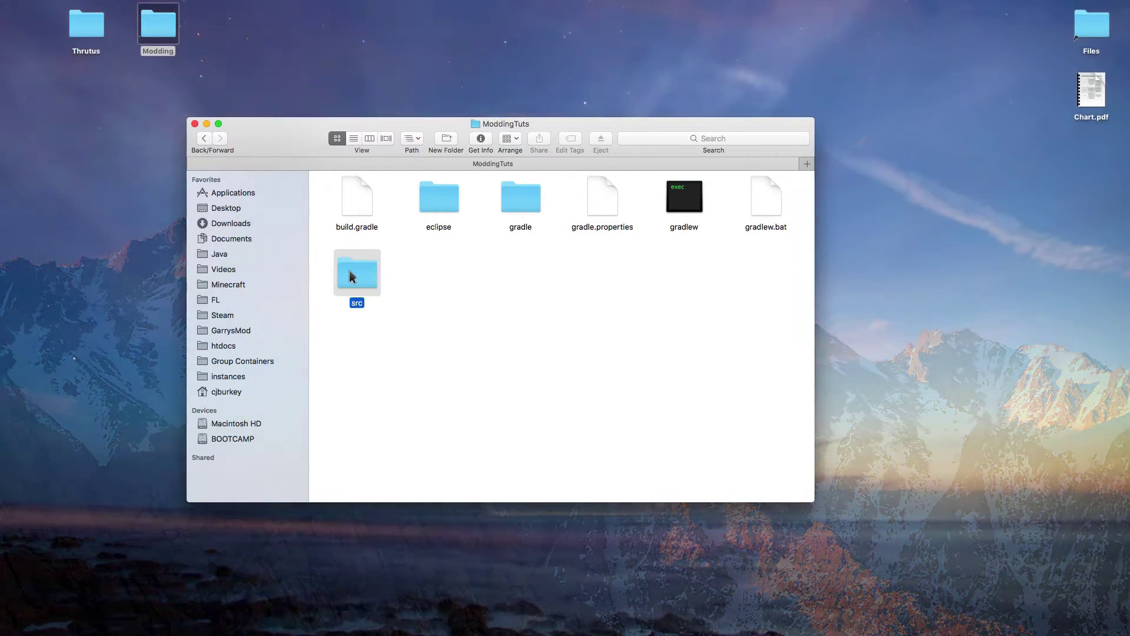
double_click(356, 273)
click(204, 138)
mouse_move(569, 624)
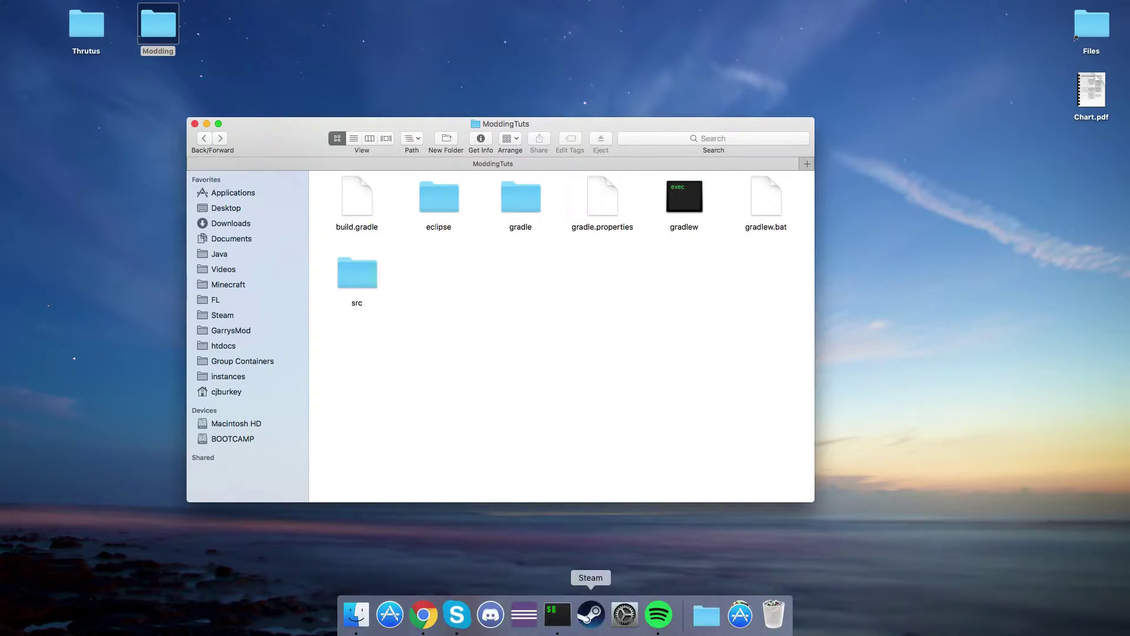
right_click(569, 624)
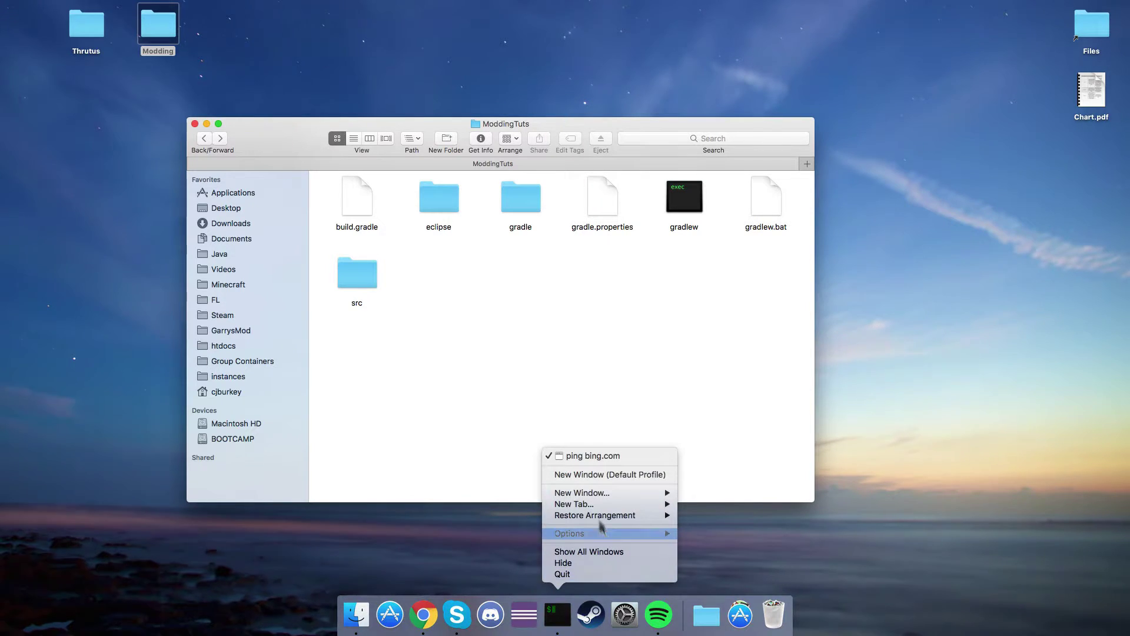
click(583, 470)
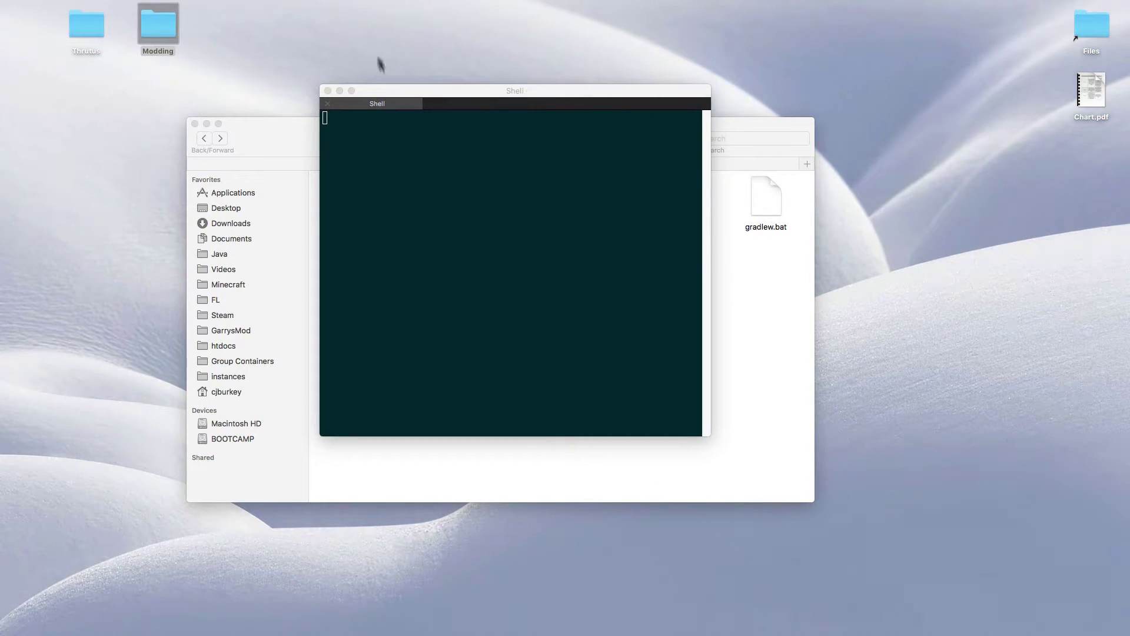
click(328, 90)
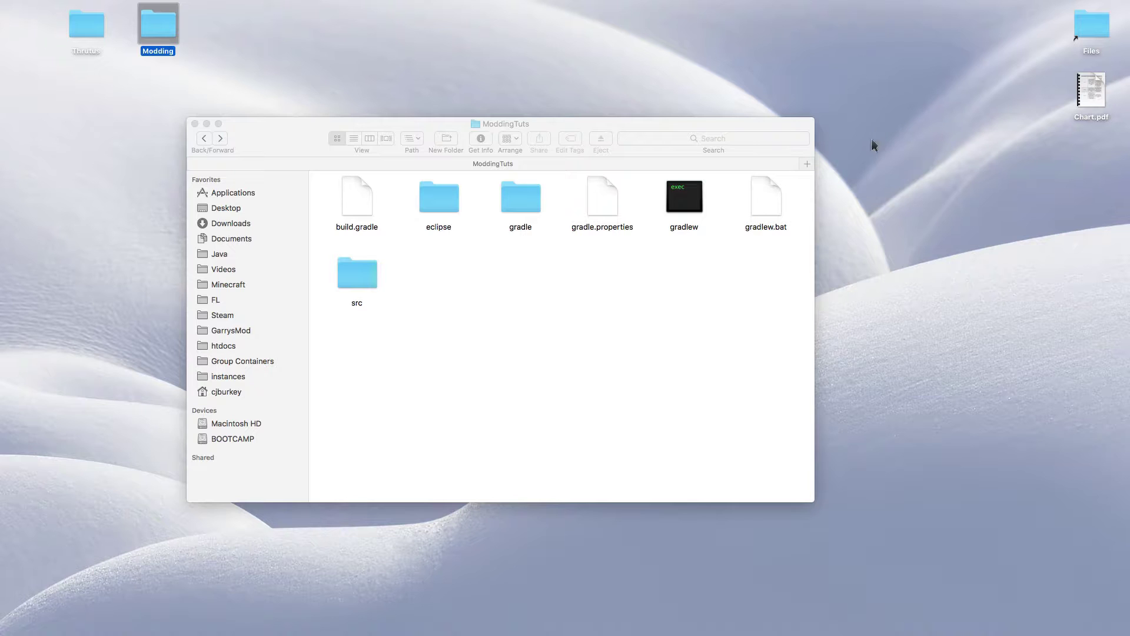
click(1097, 7)
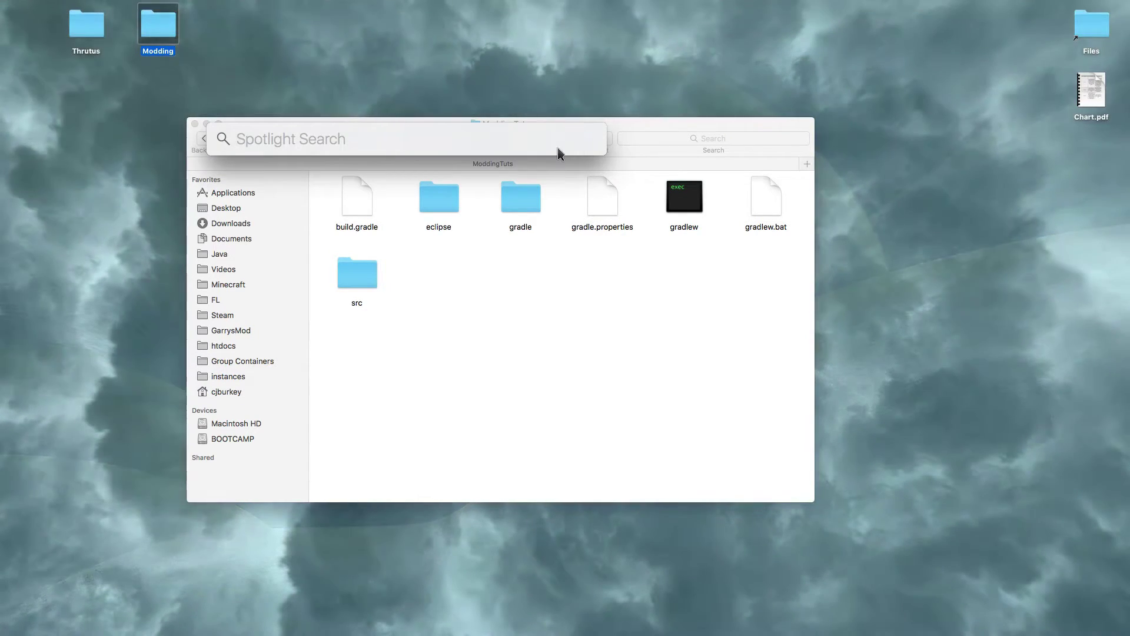
text(term)
key(Escape)
key(Escape)
mouse_move(624, 630)
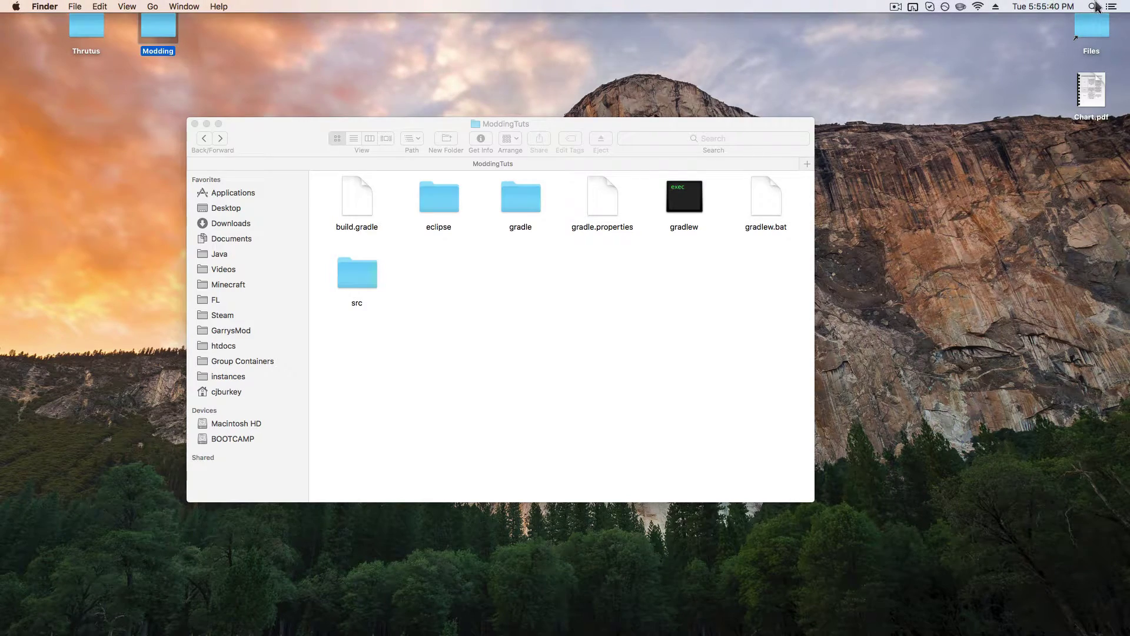
click(1095, 6)
key(BackSpace)
key(Escape)
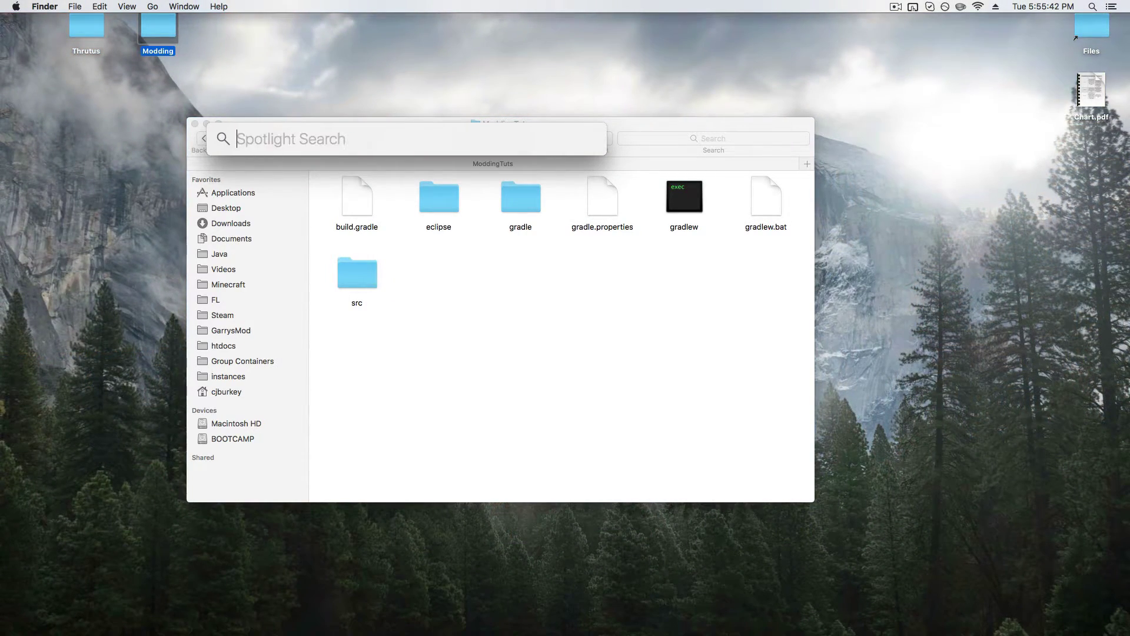
key(Escape)
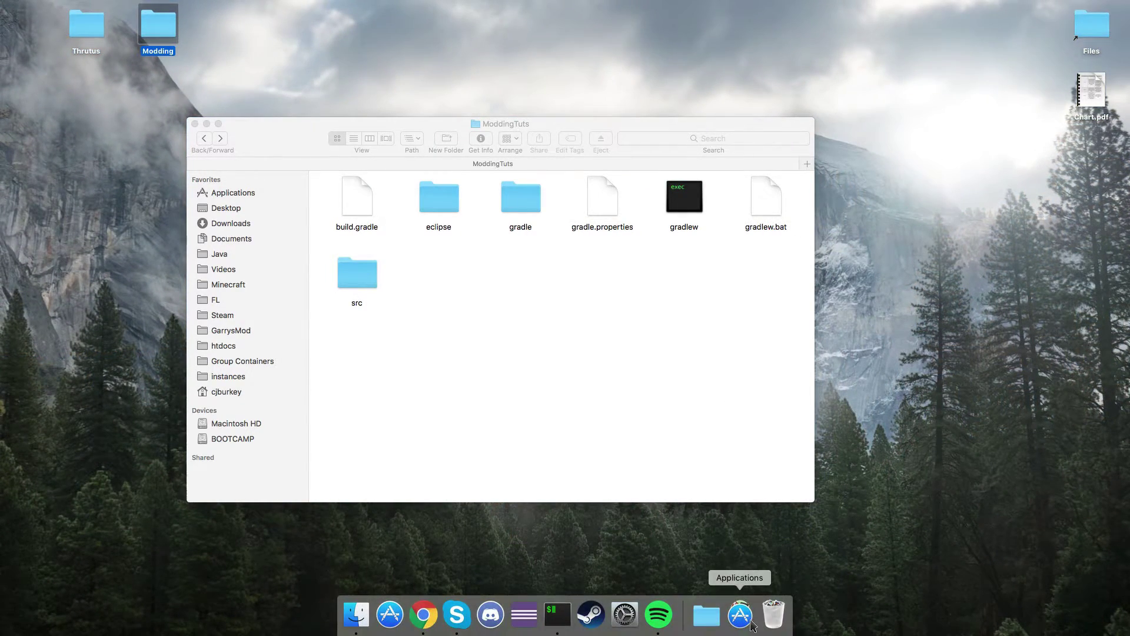
click(741, 614)
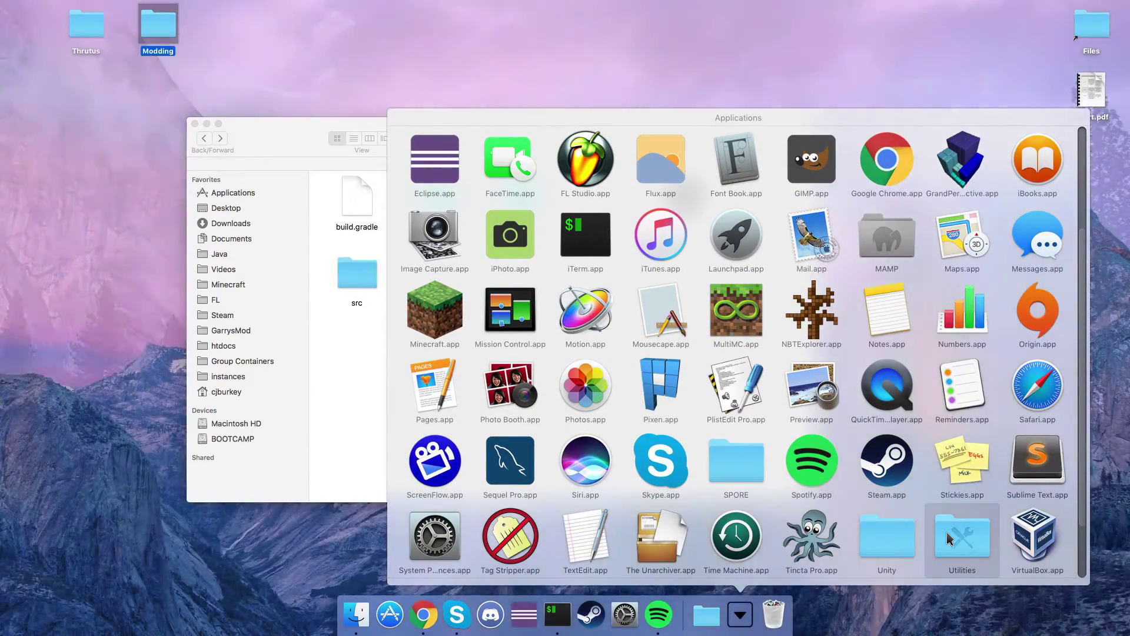
click(949, 539)
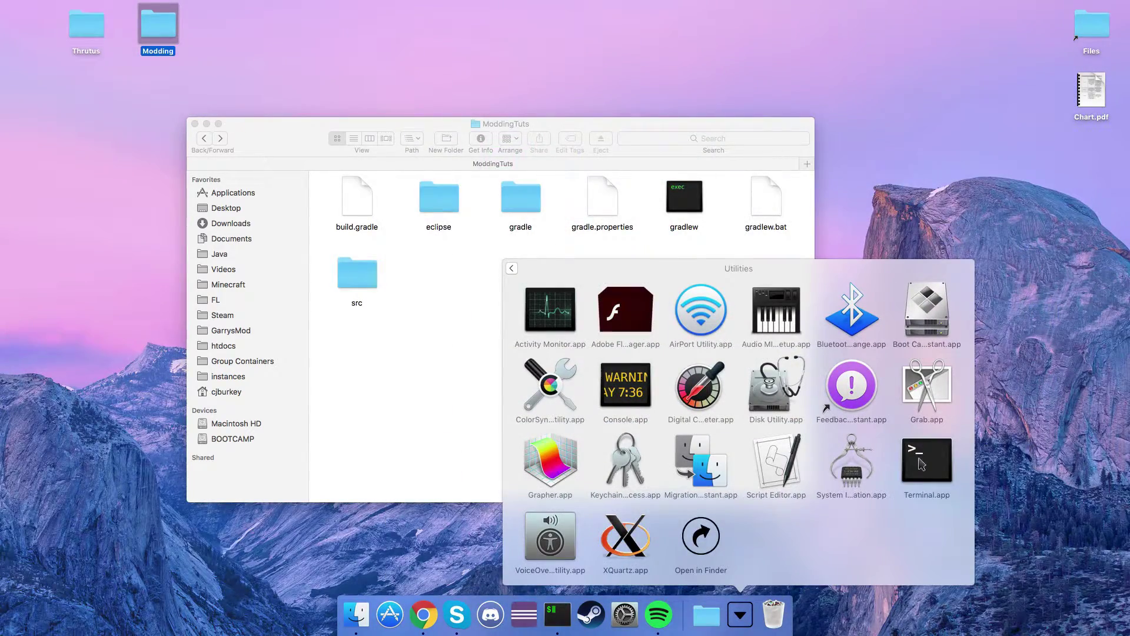
click(875, 138)
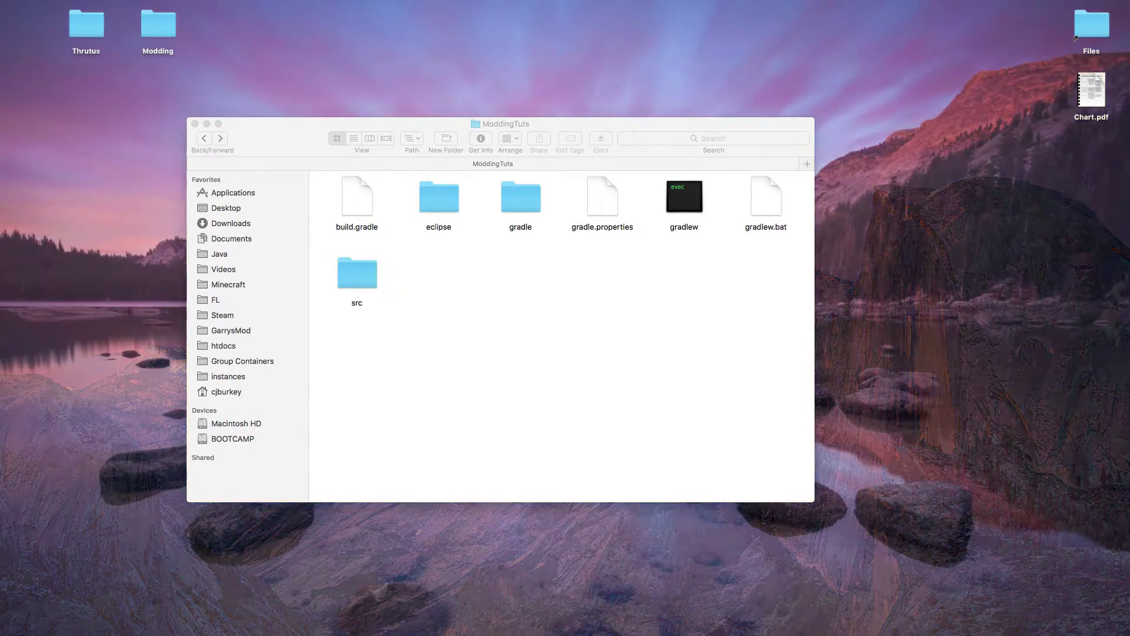
mouse_move(490, 614)
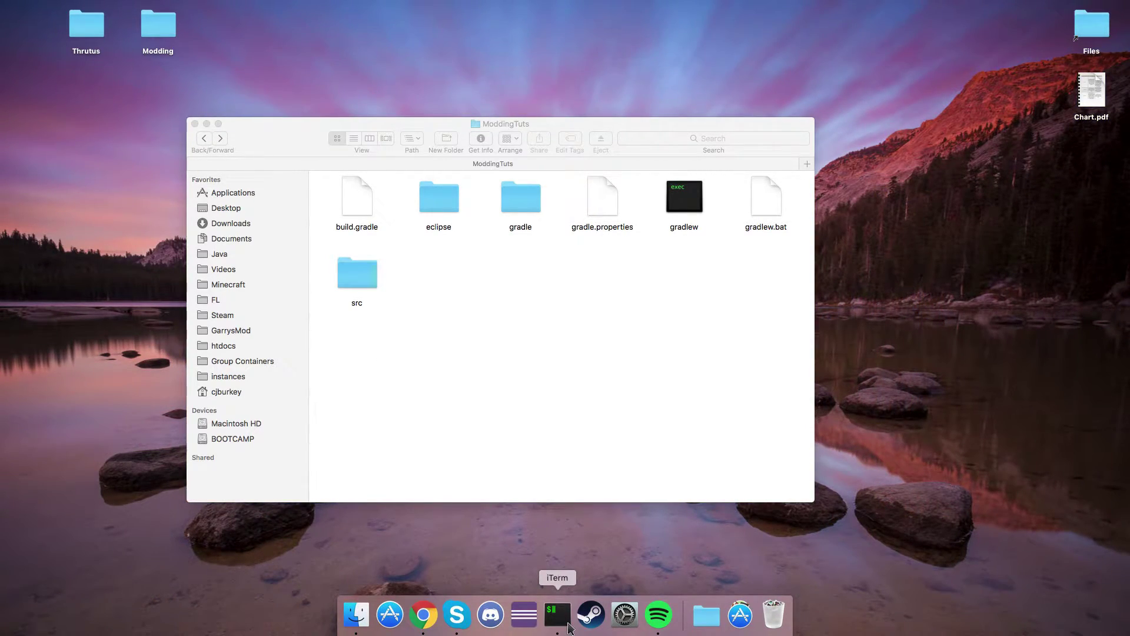
right_click(557, 615)
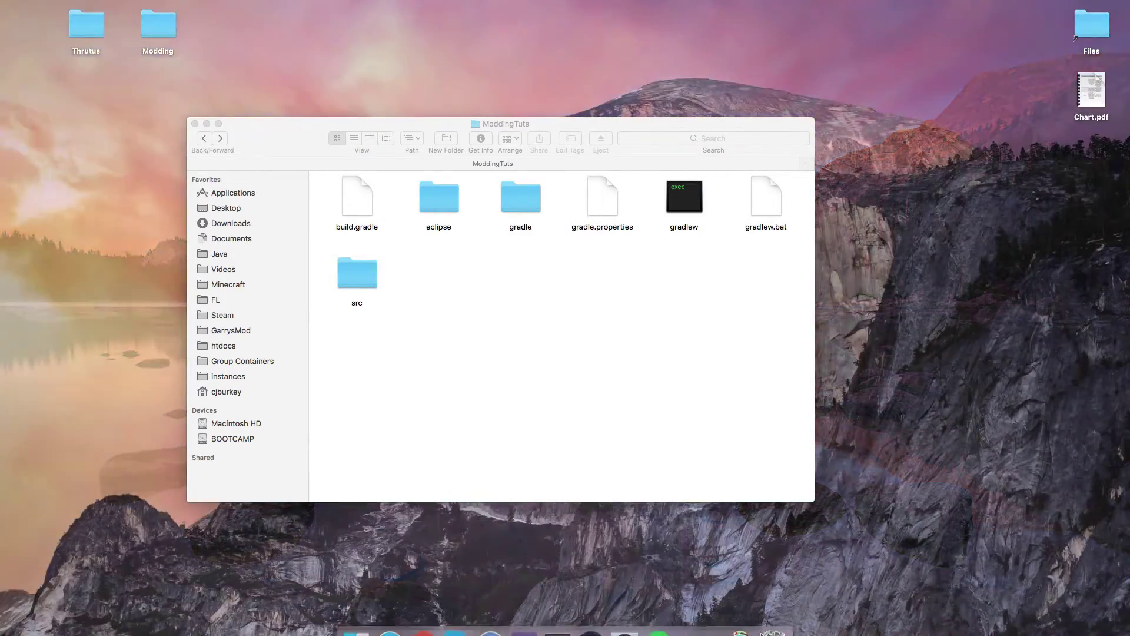
Launch Terminal from the Utilities applications and place its window so the ModdingTuts folder window stays accessible.
click(740, 623)
scroll(749, 620, down, 3)
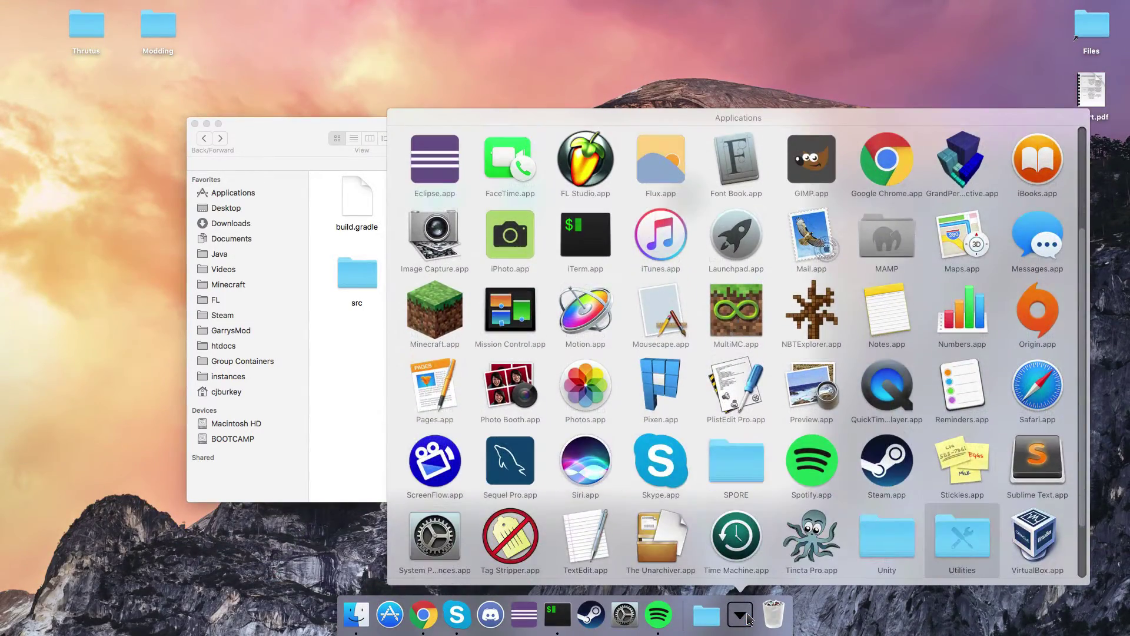
key(Return)
click(923, 472)
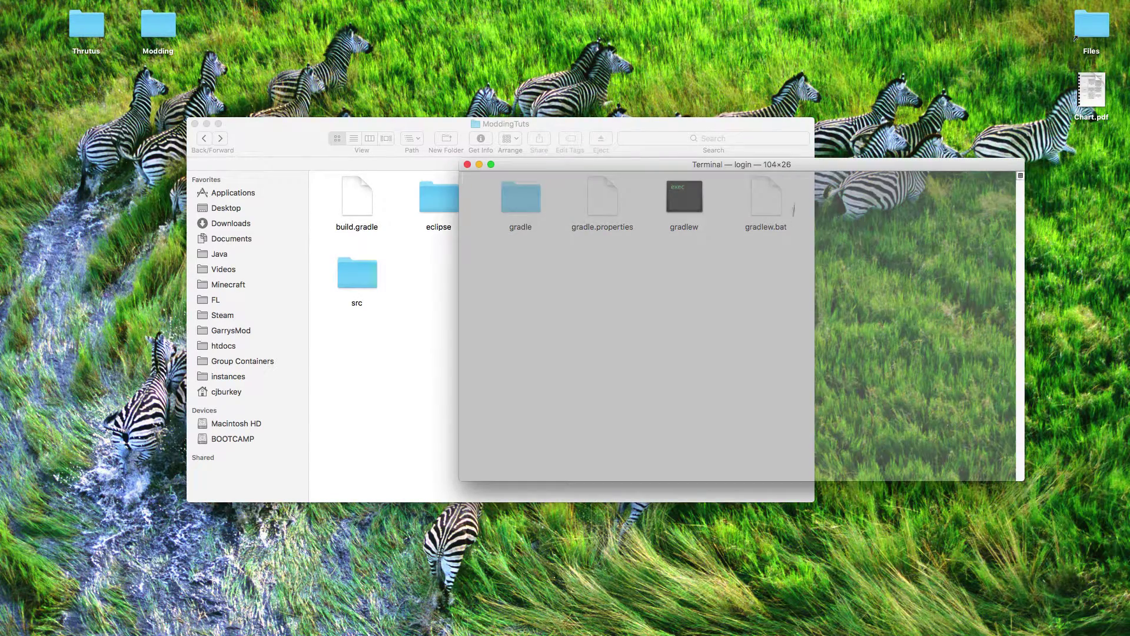
drag(790, 171, 740, 241)
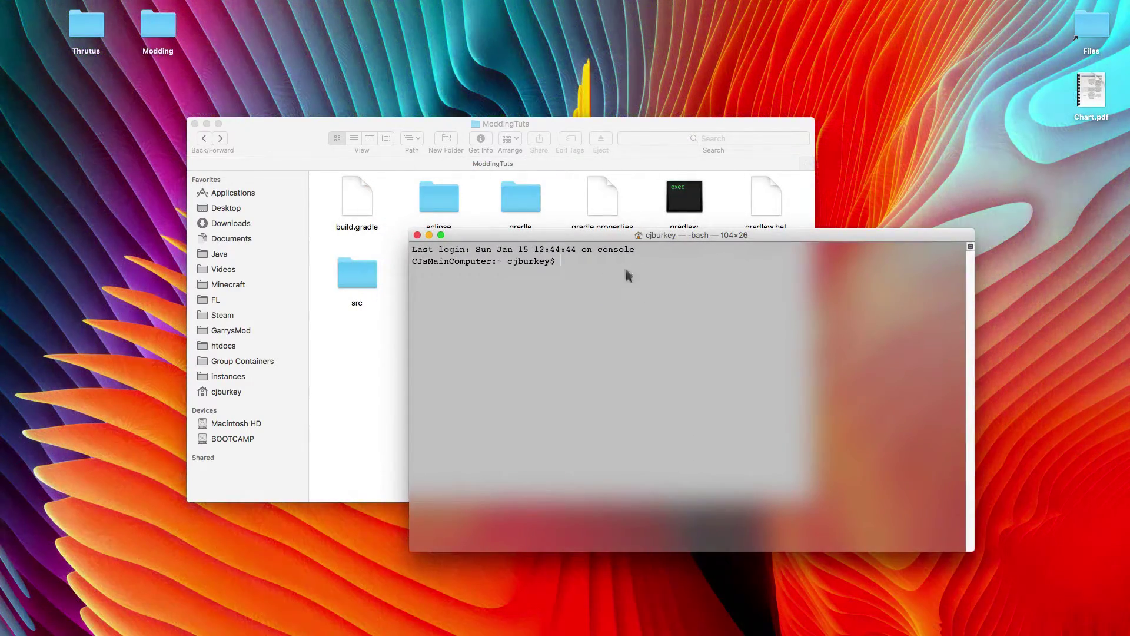
drag(613, 237, 565, 301)
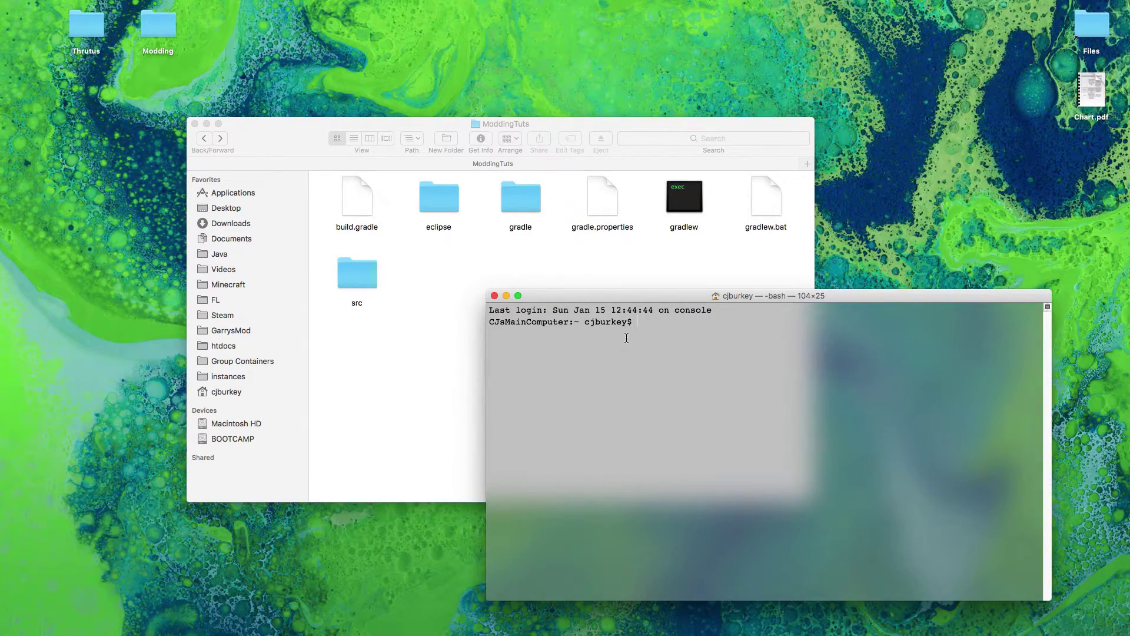
Change the Terminal's working directory with cd to the ModdingTuts folder inside Desktop/Modding.
text(cd)
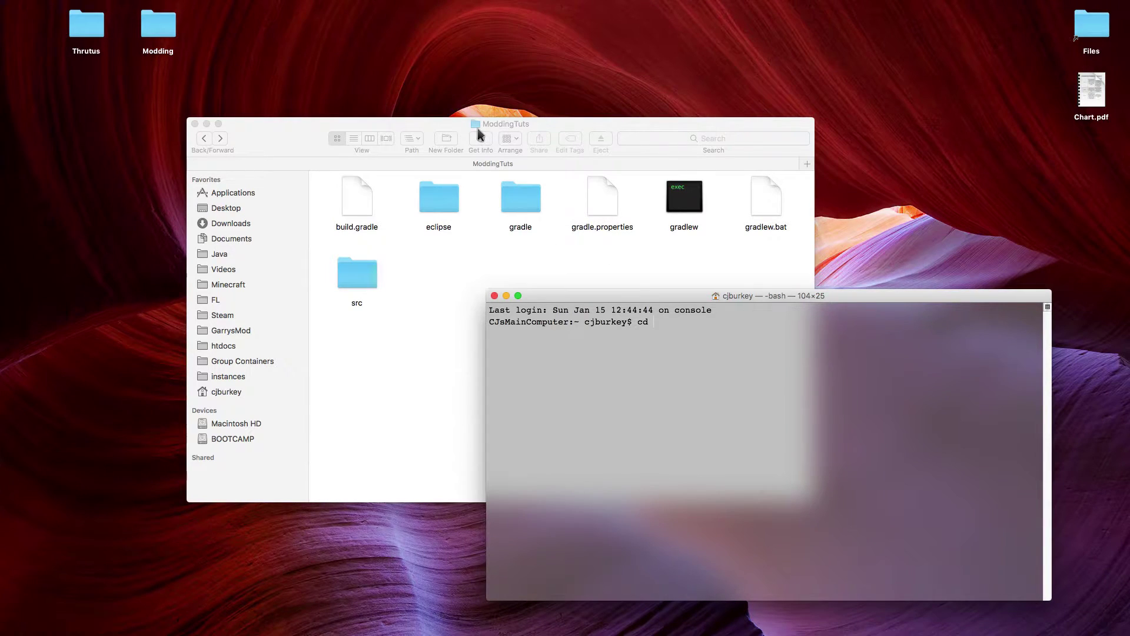
drag(484, 129, 706, 355)
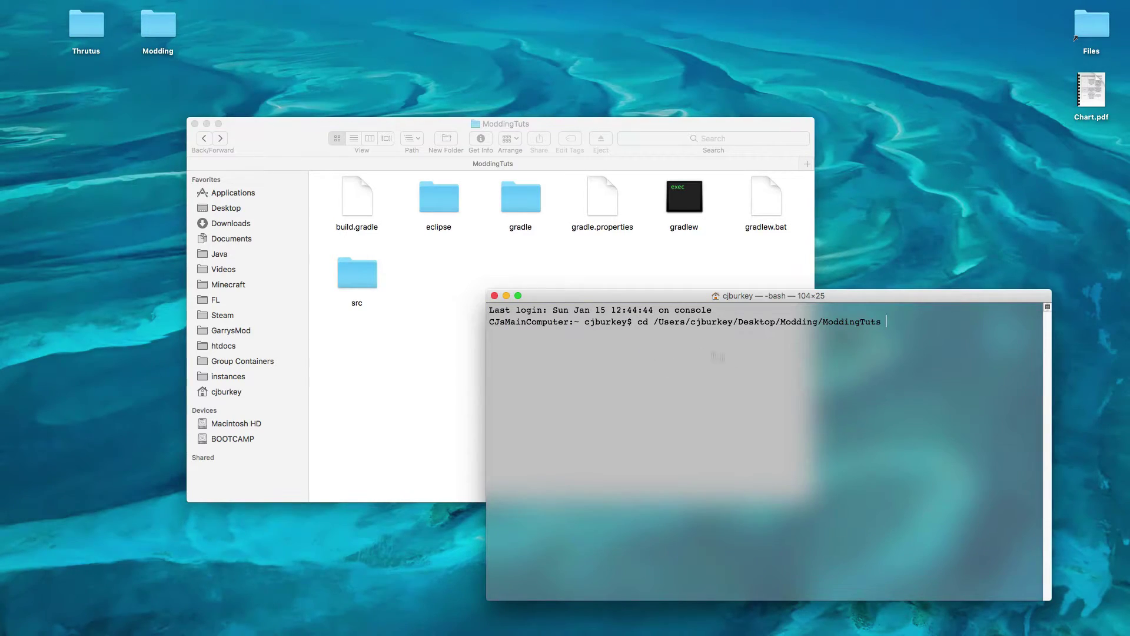
key(Return)
Go up to the Modding folder in Finder and open the ModdingTuts folder again.
click(426, 364)
click(204, 137)
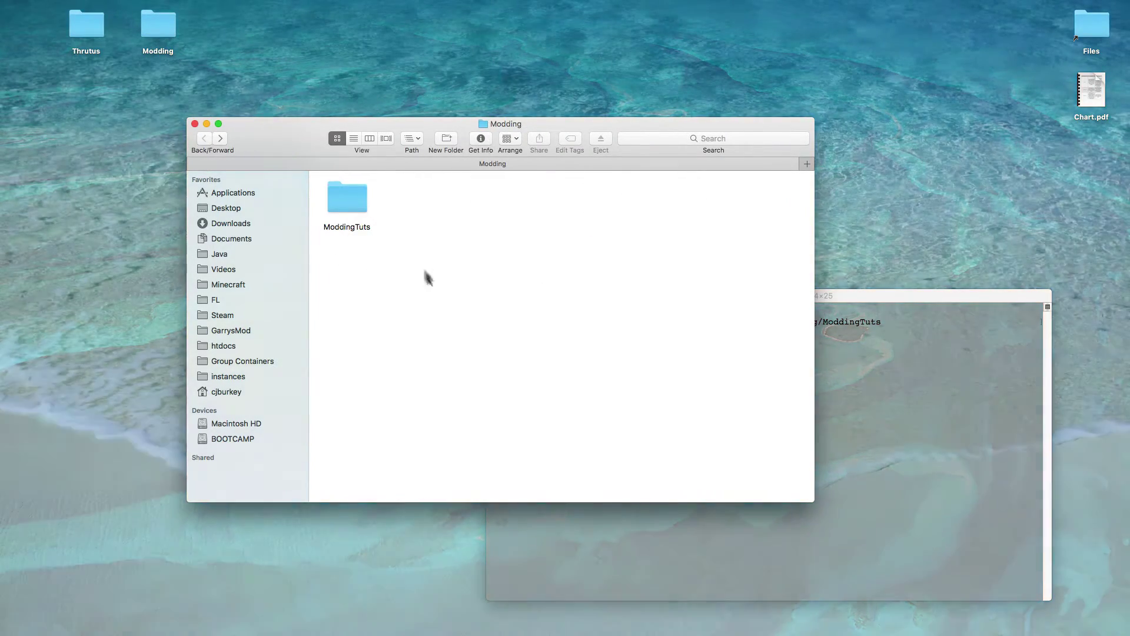
double_click(346, 200)
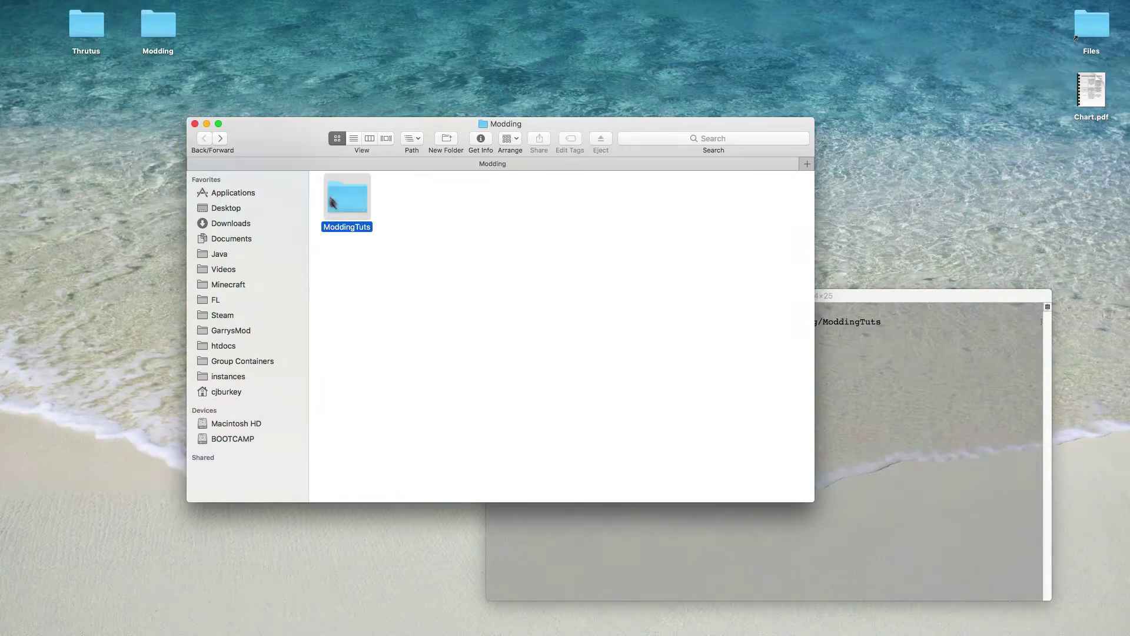
Run cd again in Terminal with the path of the ModdingTuts folder from Modding.
click(206, 139)
click(875, 457)
text(cd)
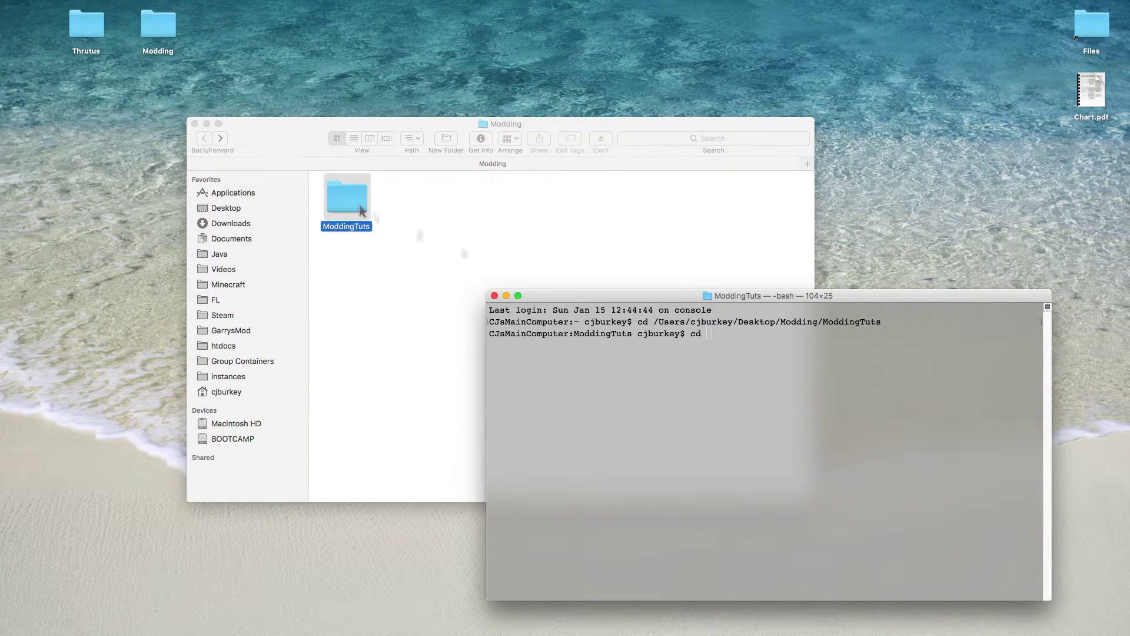
drag(359, 204, 647, 383)
key(Return)
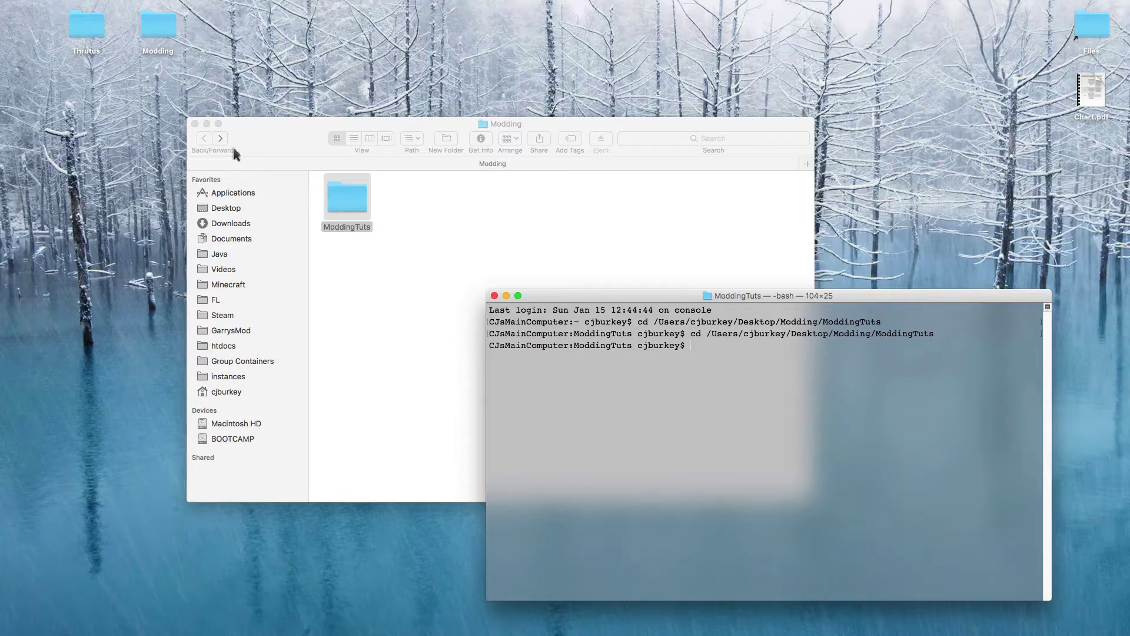
Reopen the ModdingTuts folder in Finder and run ./gradlew setupDecompWorkspace in Terminal.
click(221, 139)
click(898, 381)
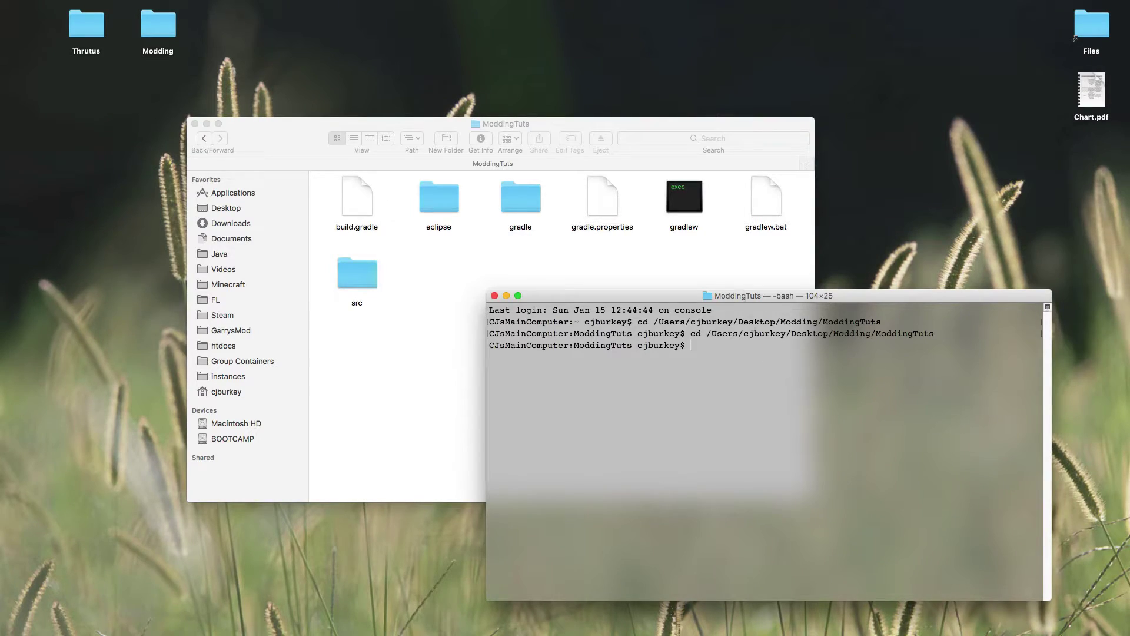
text(gradlew)
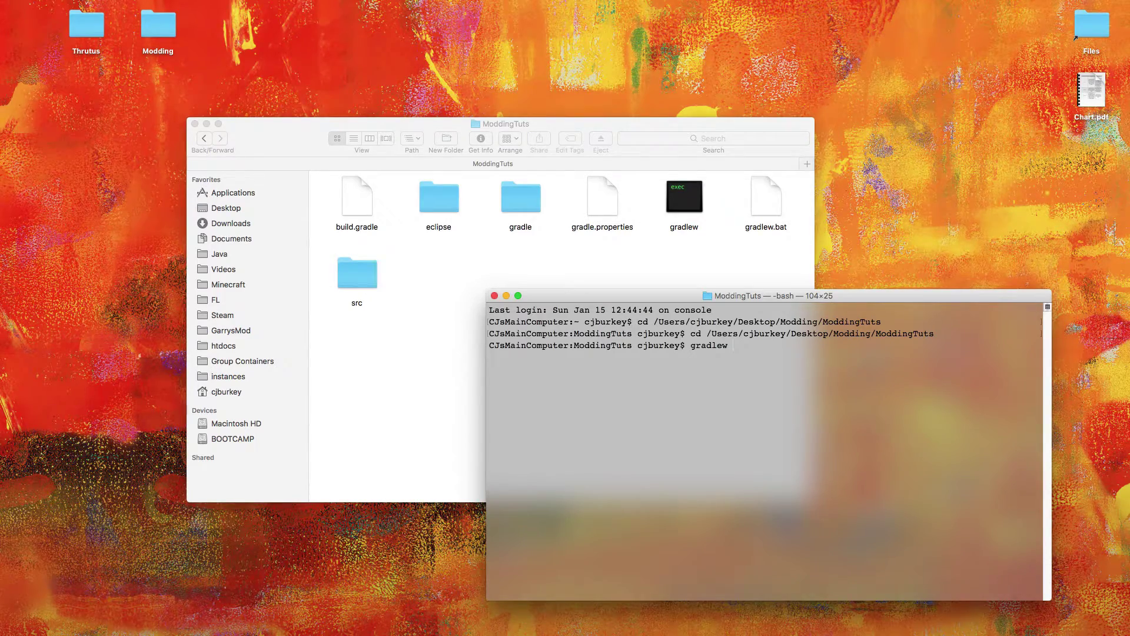
text( setupDecompWorkspace)
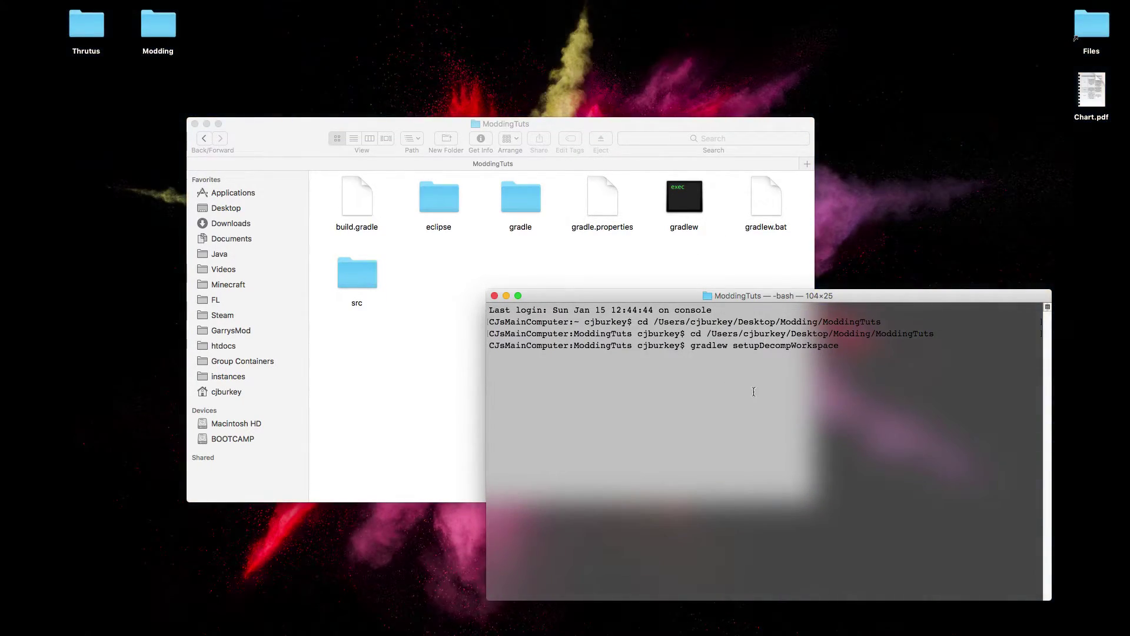
text(./)
key(Return)
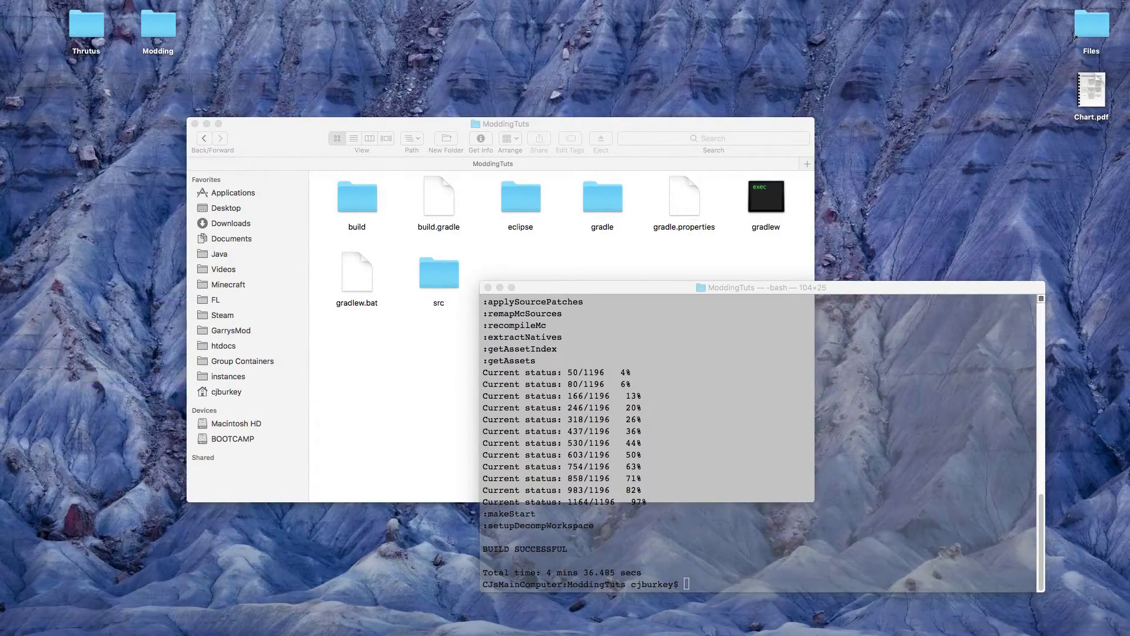
Reuse the previous Gradle command with its task replaced to run ./gradlew eclipse in Terminal.
click(703, 532)
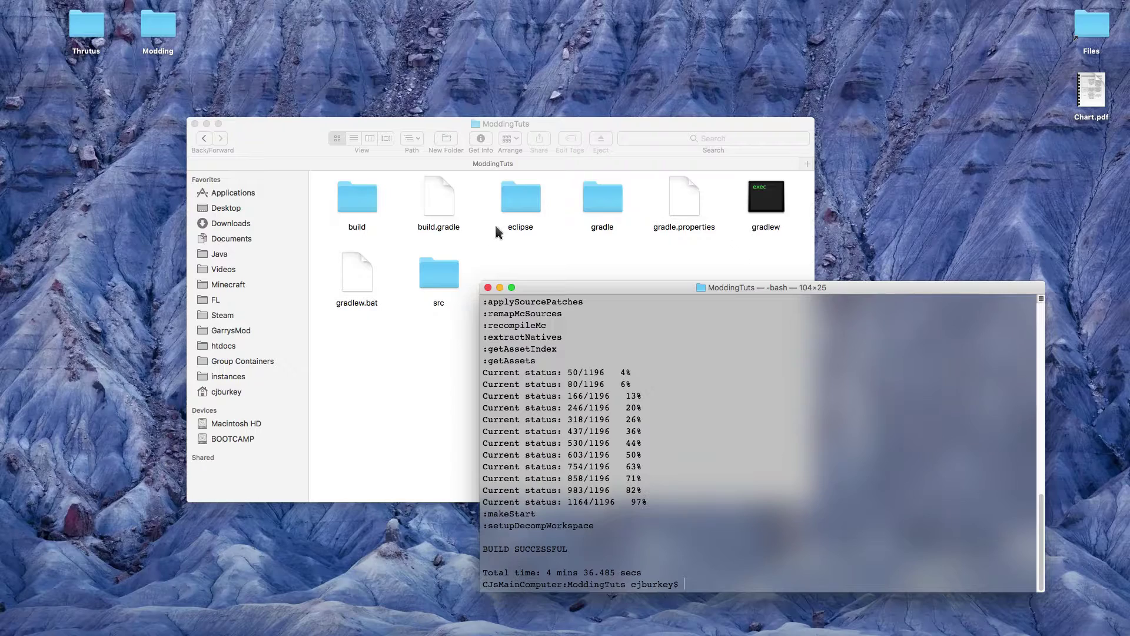
key(Up)
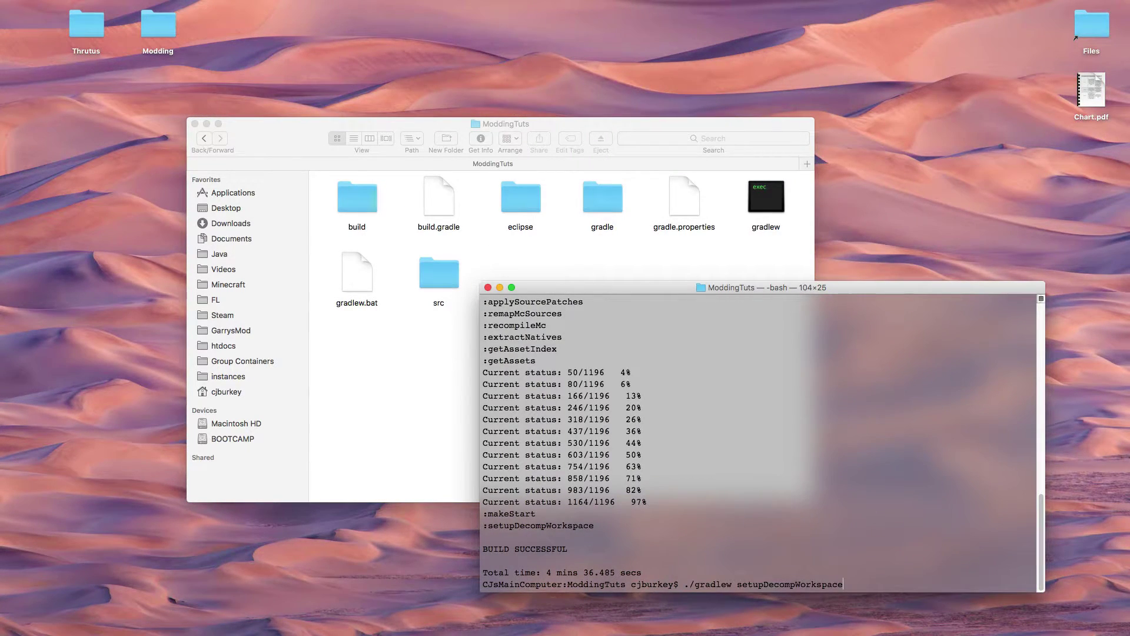
key(BackSpace)
key(BackSpace)
key(BackSpace)
key(BackSpace)
key(BackSpace)
key(BackSpace)
key(BackSpace)
text(eclip)
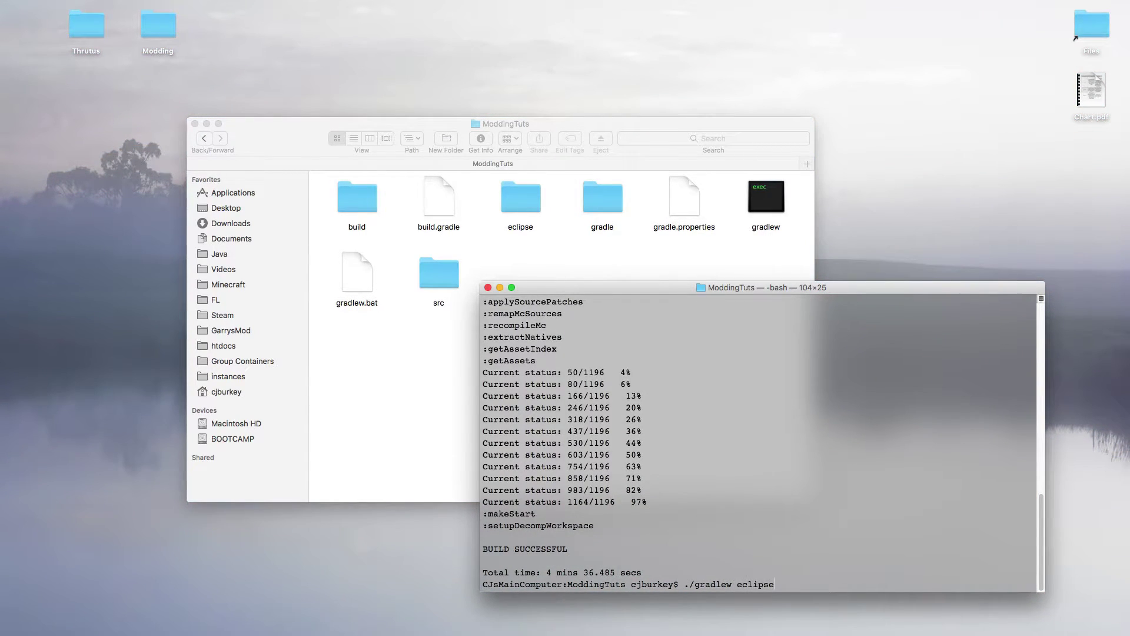
key(Return)
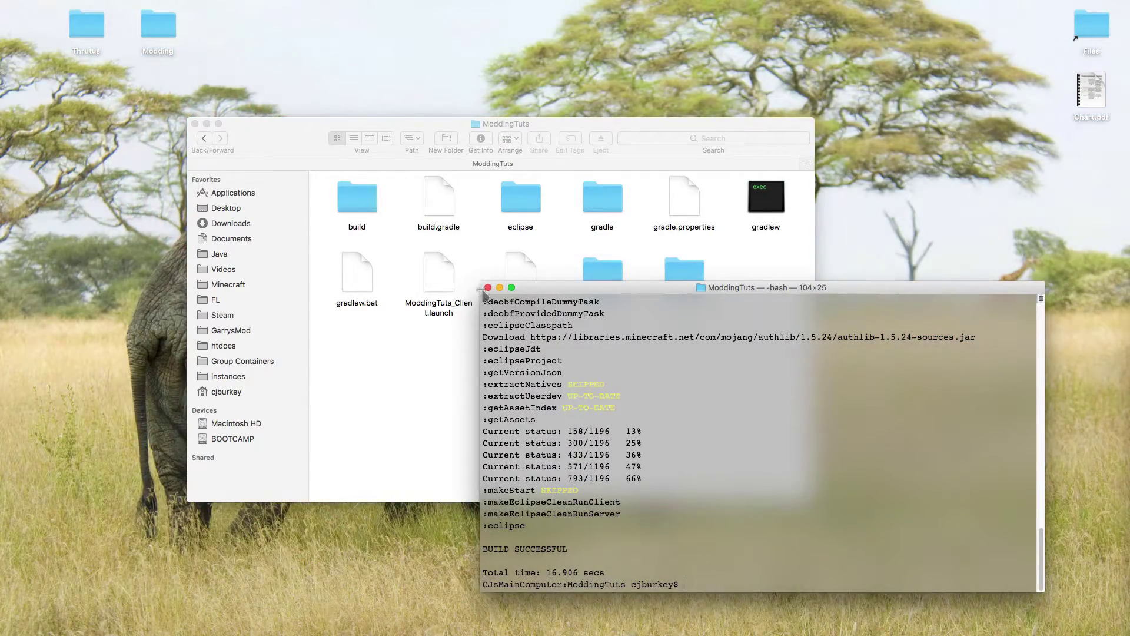
Close the Terminal and ModdingTuts folder windows and launch Eclipse.
click(488, 288)
drag(793, 411, 615, 434)
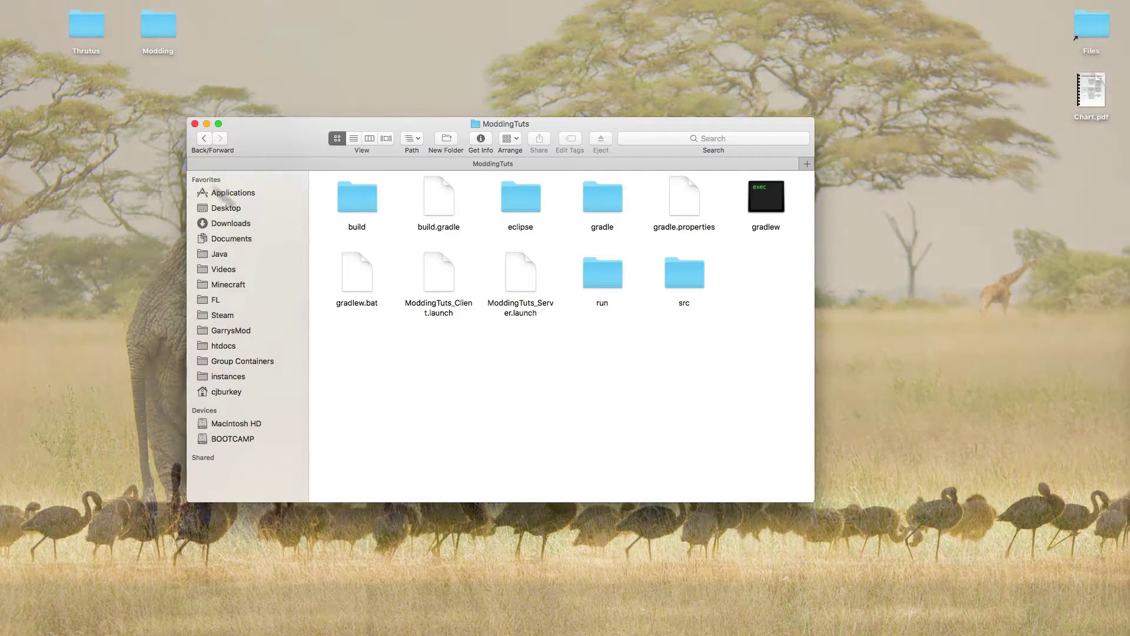
click(195, 123)
mouse_move(547, 629)
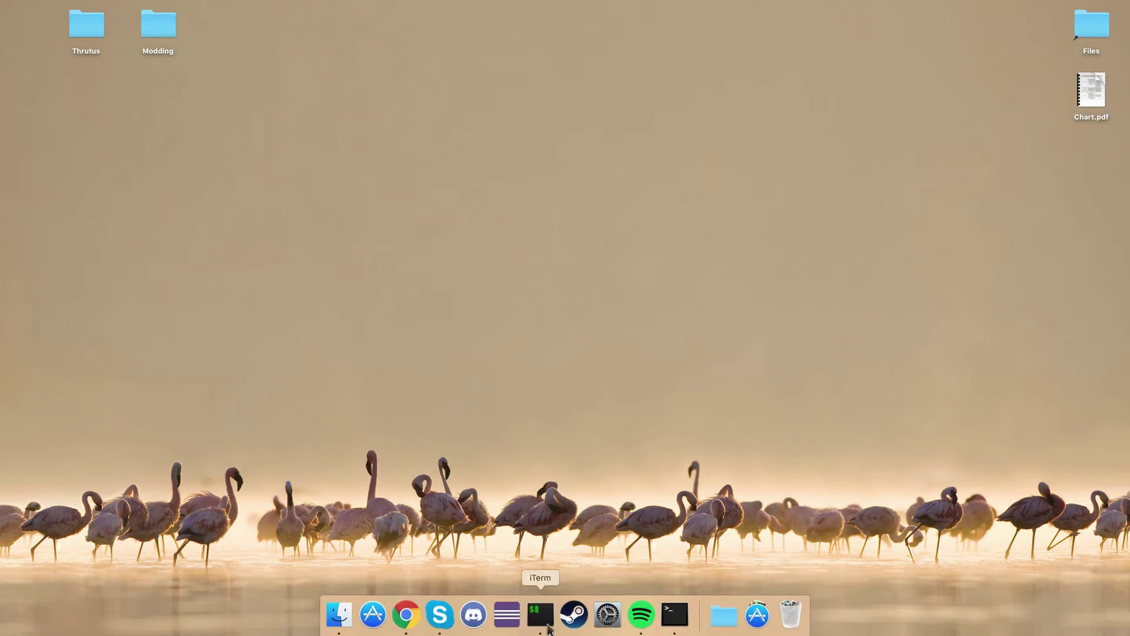
click(508, 615)
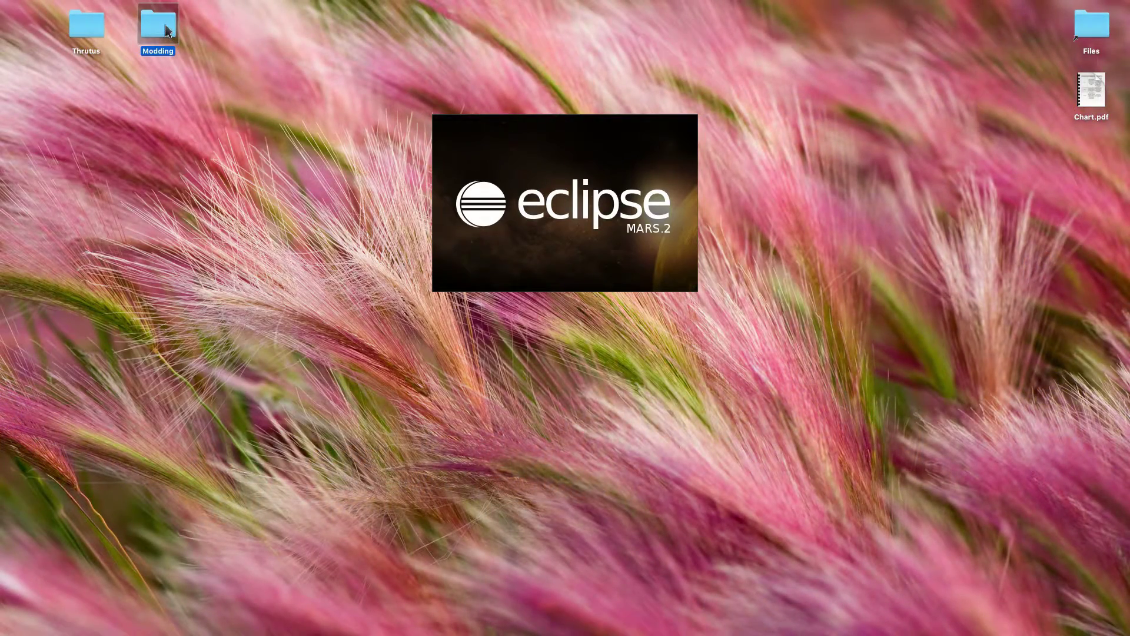
Look inside the eclipse folder of Modding/ModdingTuts in Finder and close the window.
double_click(165, 29)
double_click(354, 206)
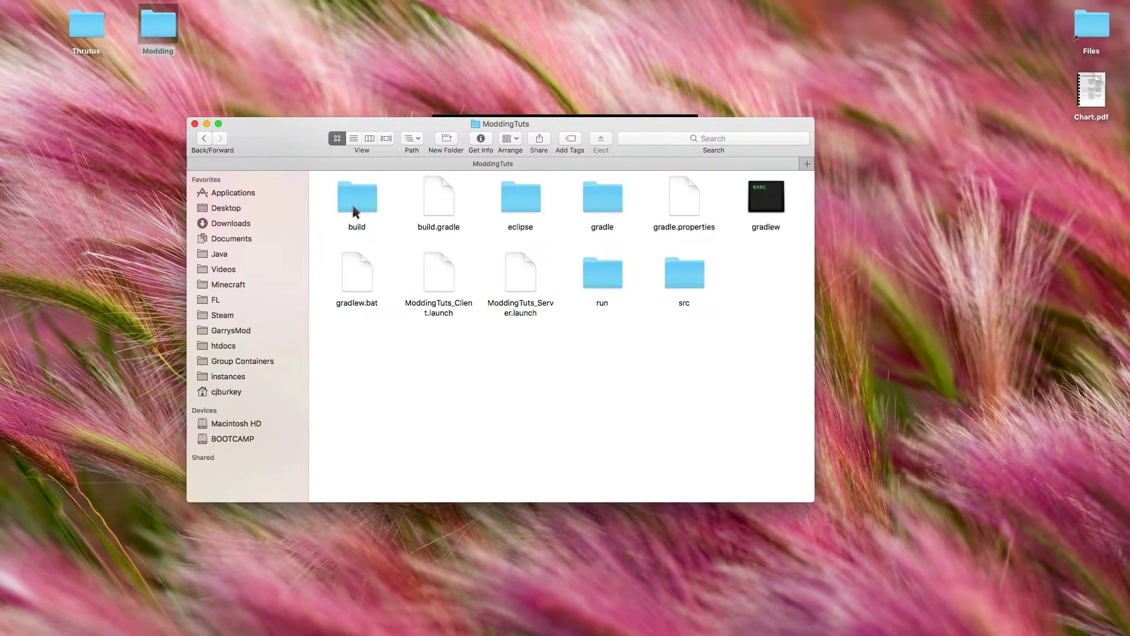
double_click(533, 200)
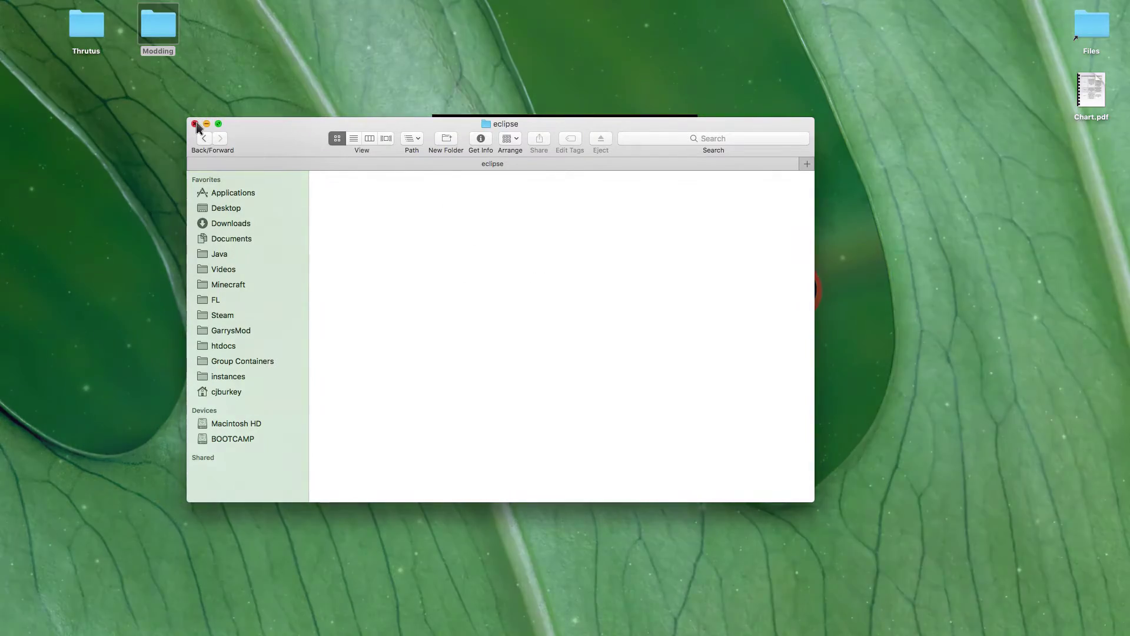
click(195, 124)
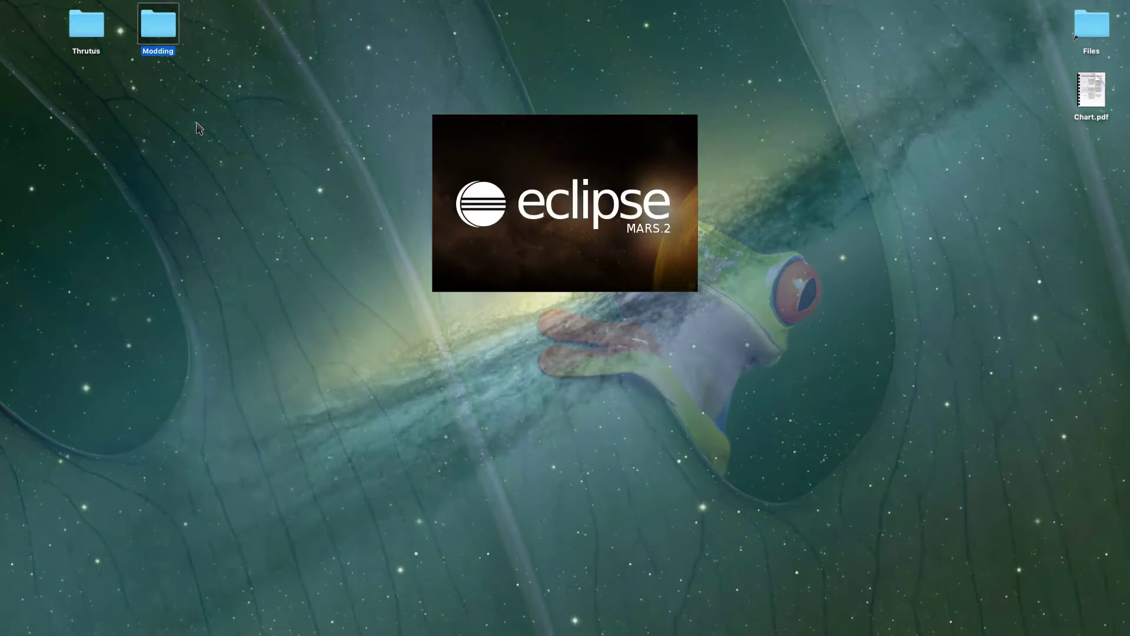
Browse for the Eclipse workspace directory and choose the eclipse folder in Desktop/Modding/ModdingTuts.
click(694, 293)
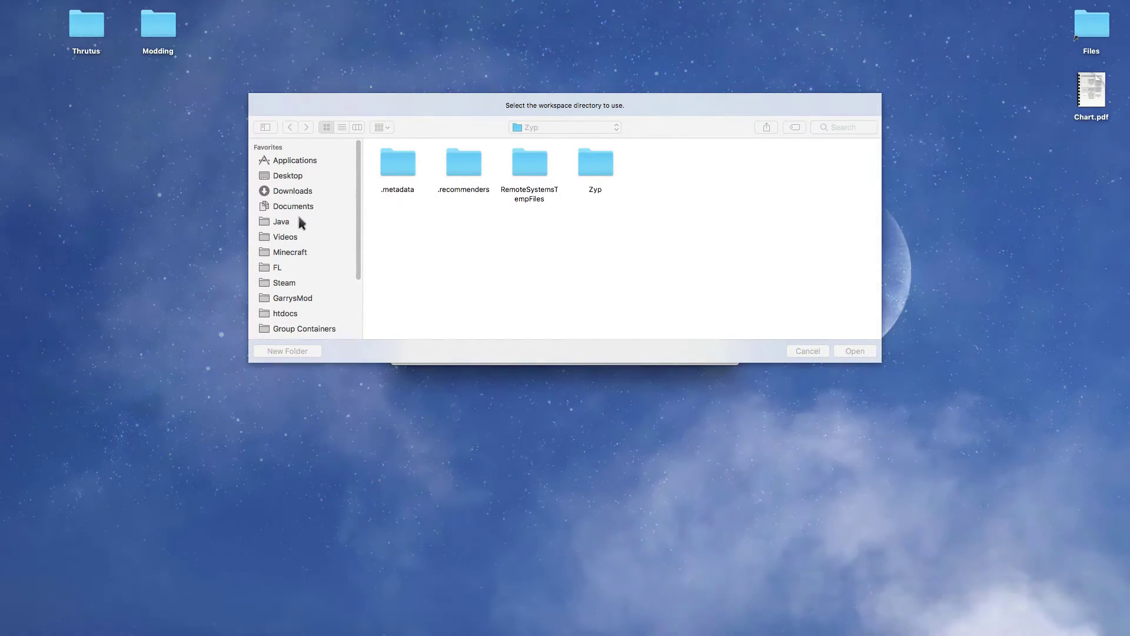
scroll(321, 229, down, 3)
scroll(341, 221, up, 3)
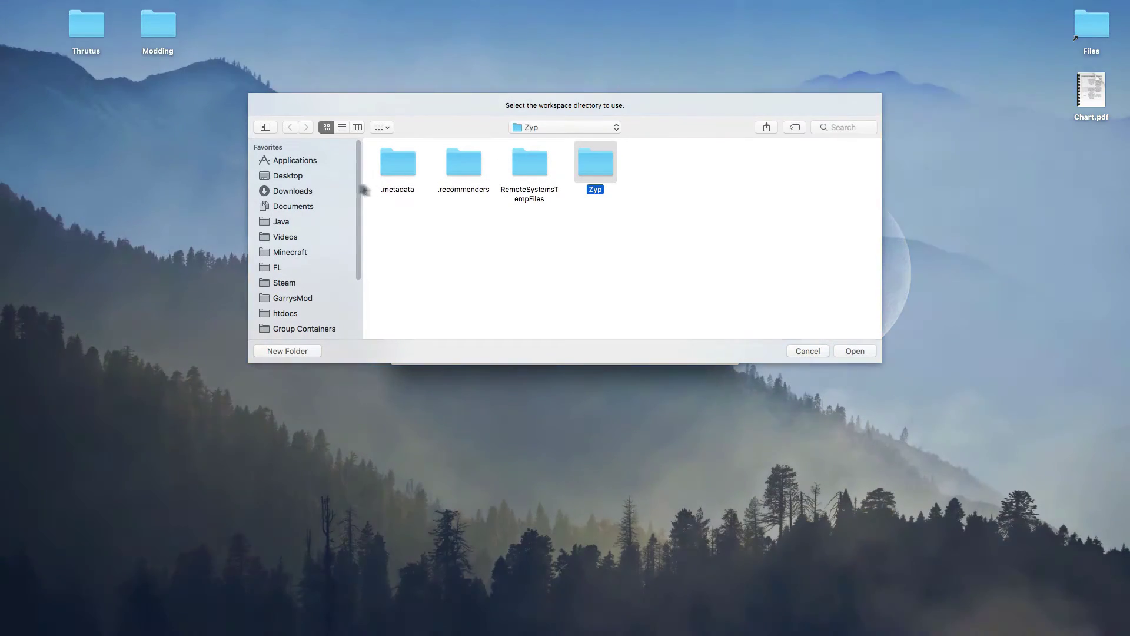
click(319, 174)
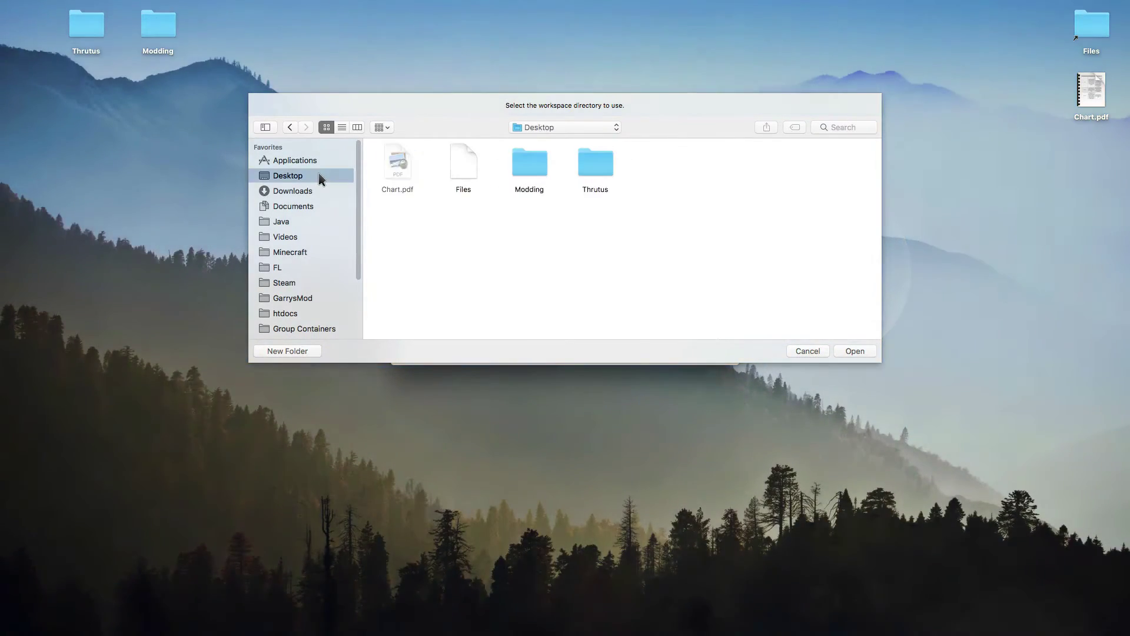
click(535, 175)
double_click(535, 176)
double_click(386, 175)
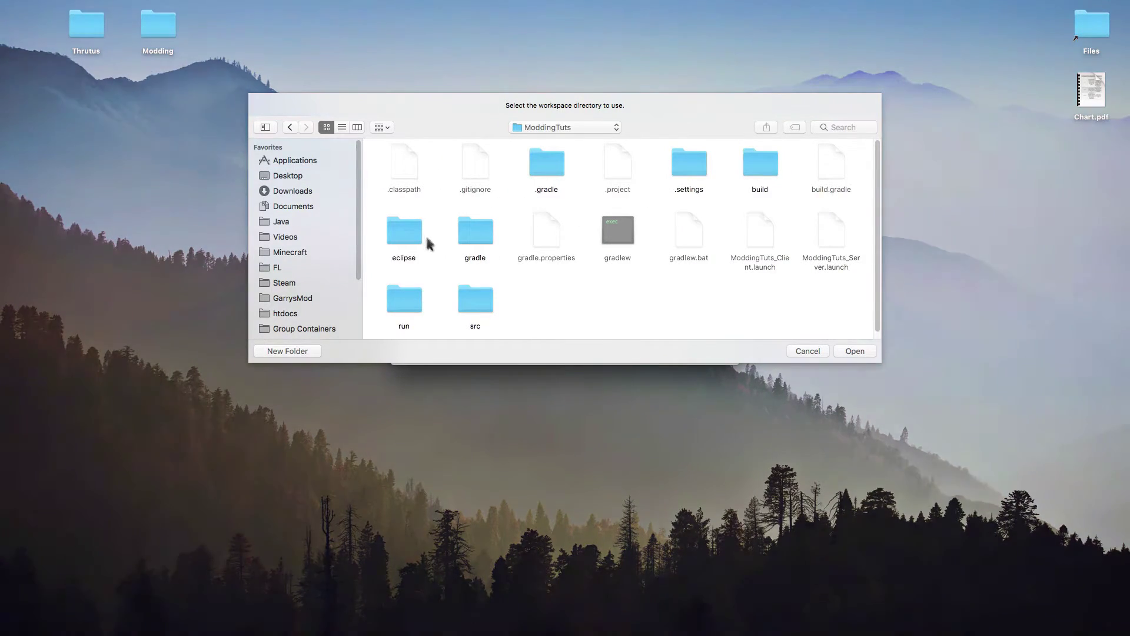
click(419, 238)
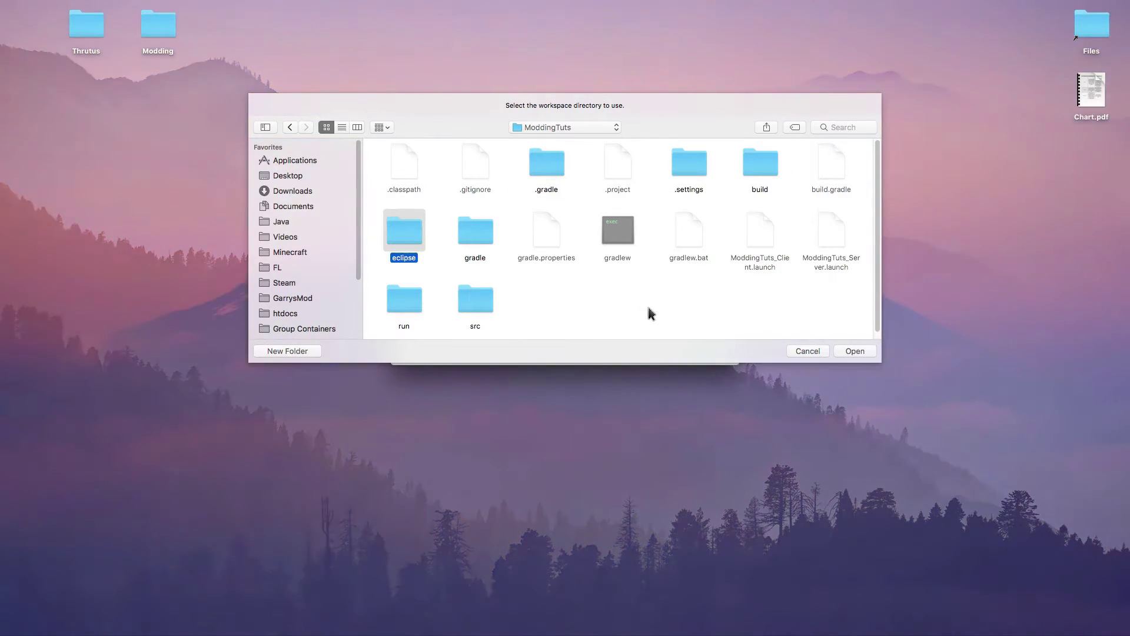
double_click(411, 236)
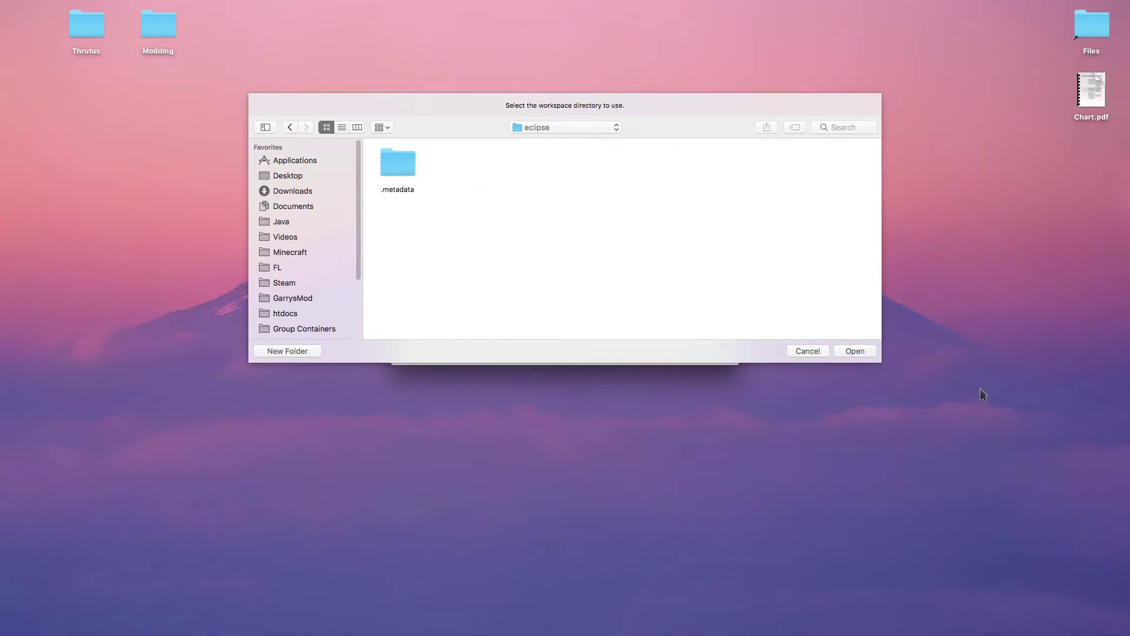
click(842, 352)
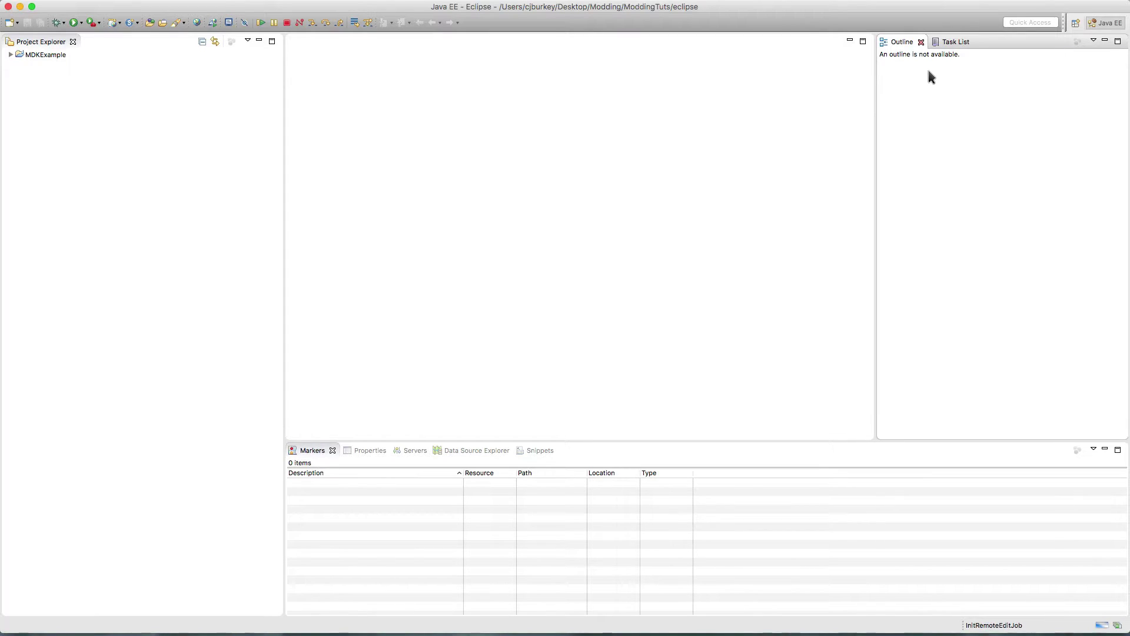
Close the Outline view and switch Eclipse to the Java perspective.
click(921, 42)
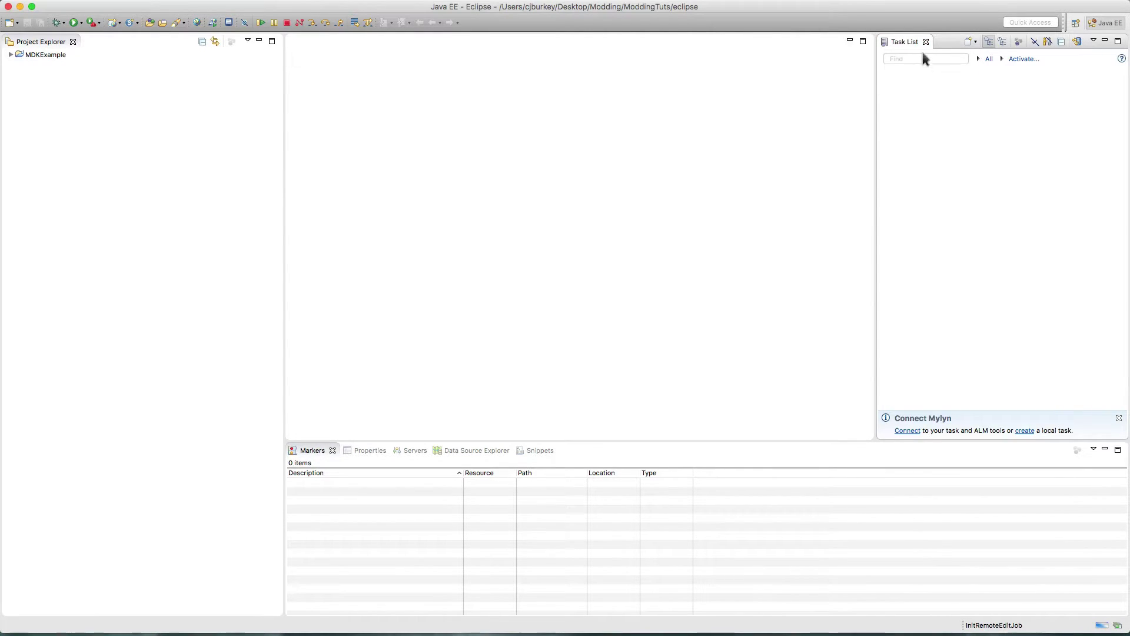
mouse_move(336, 7)
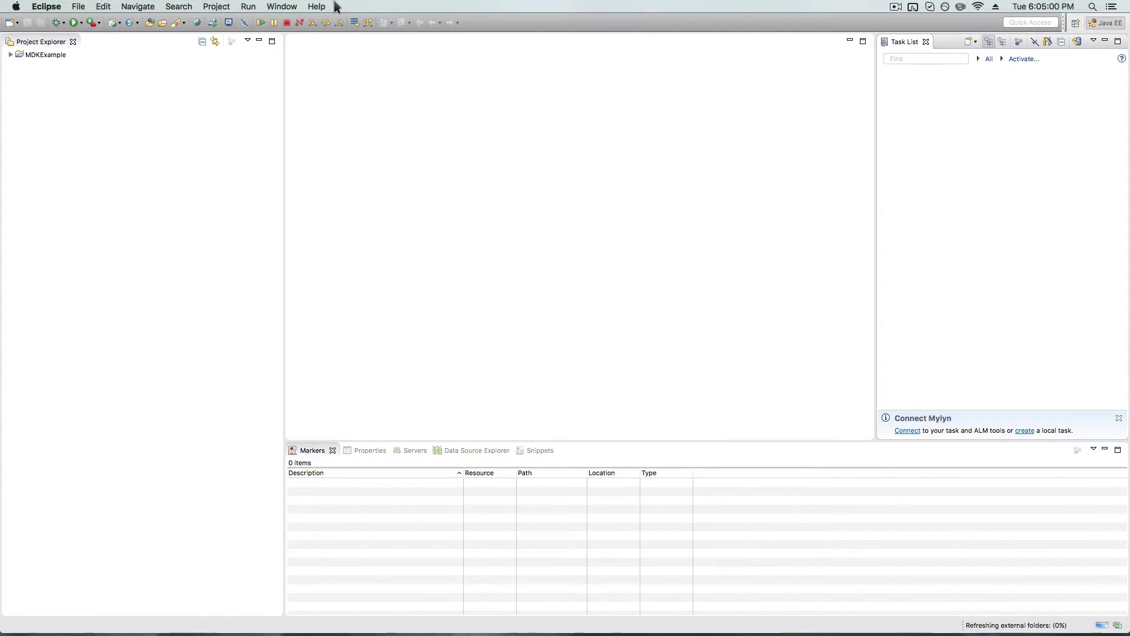
click(290, 6)
mouse_move(310, 114)
mouse_move(471, 114)
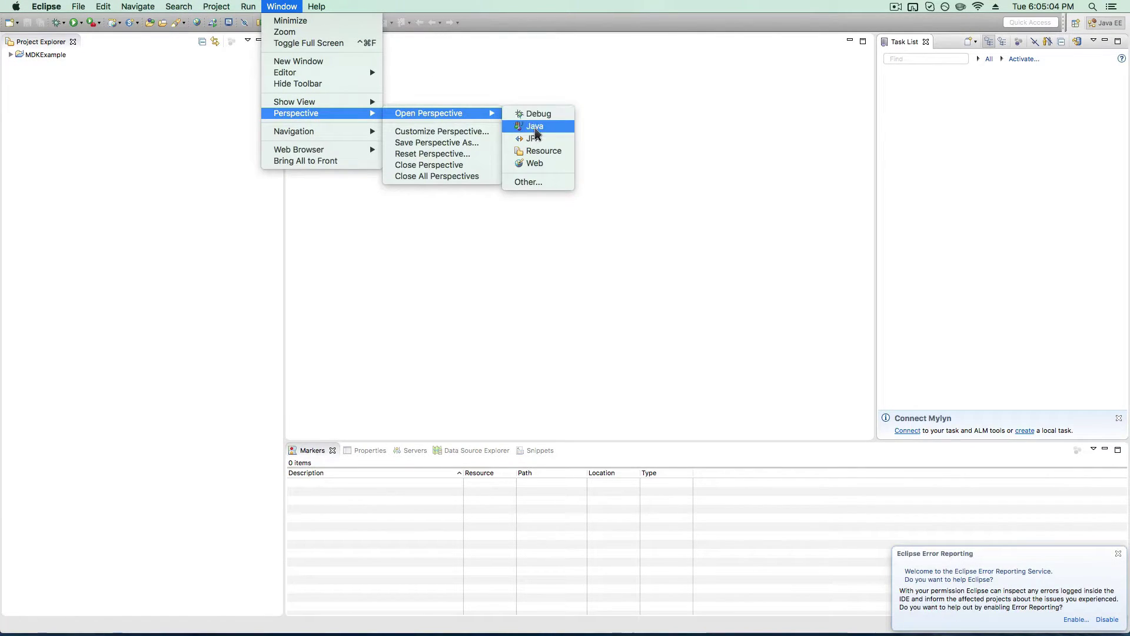
click(789, 300)
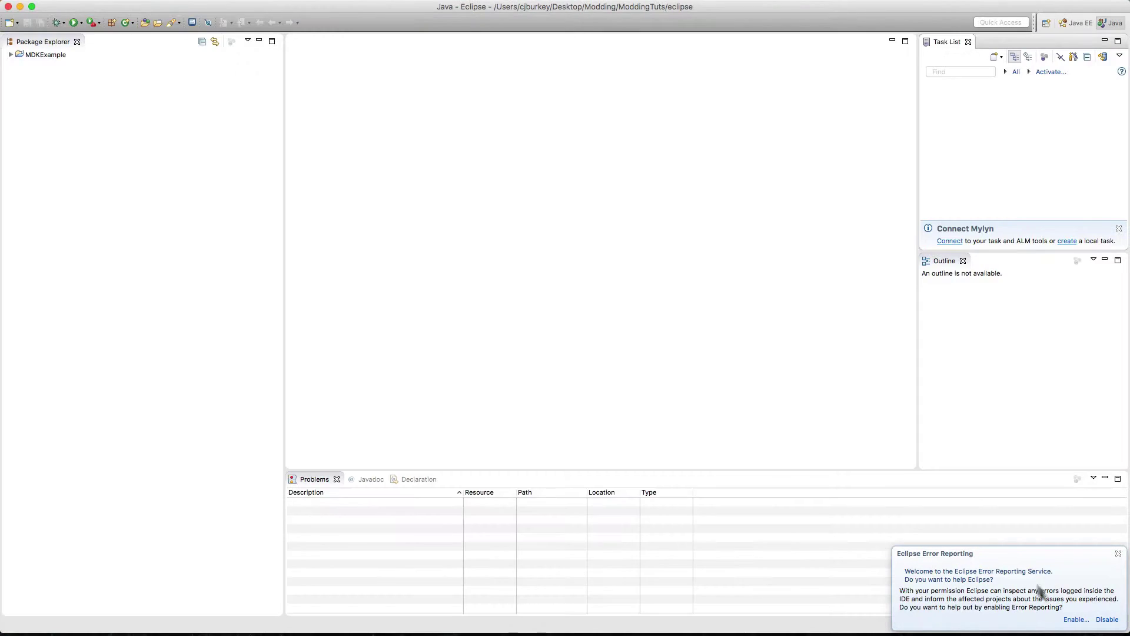
Enable Eclipse's automated error reporting with the anonymization options checked and dismiss the report notification.
click(1085, 621)
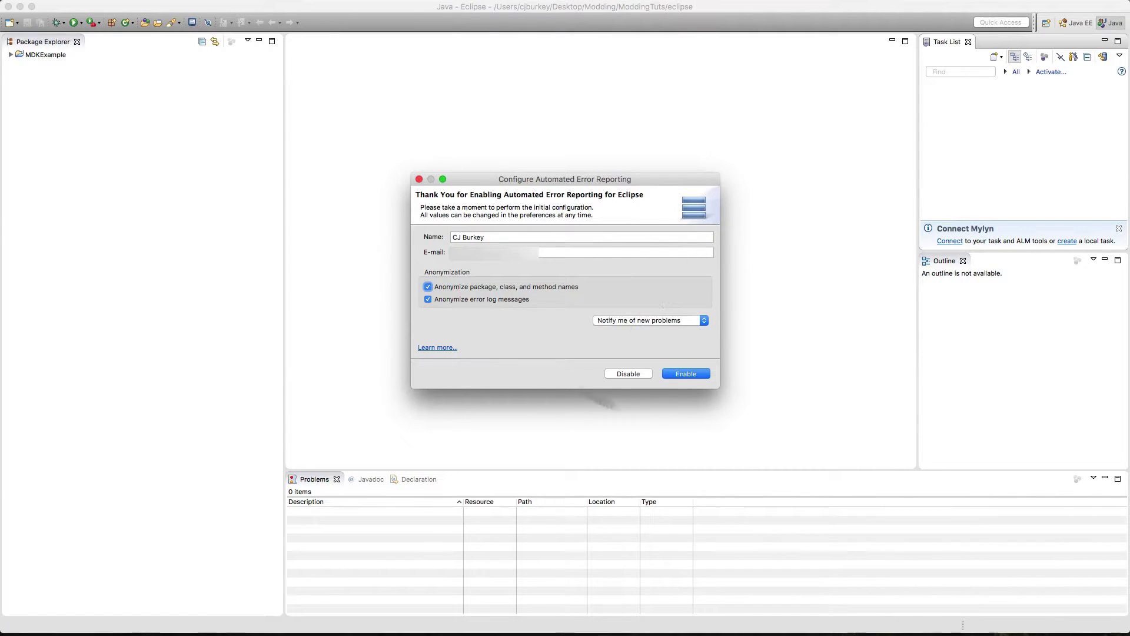
click(707, 375)
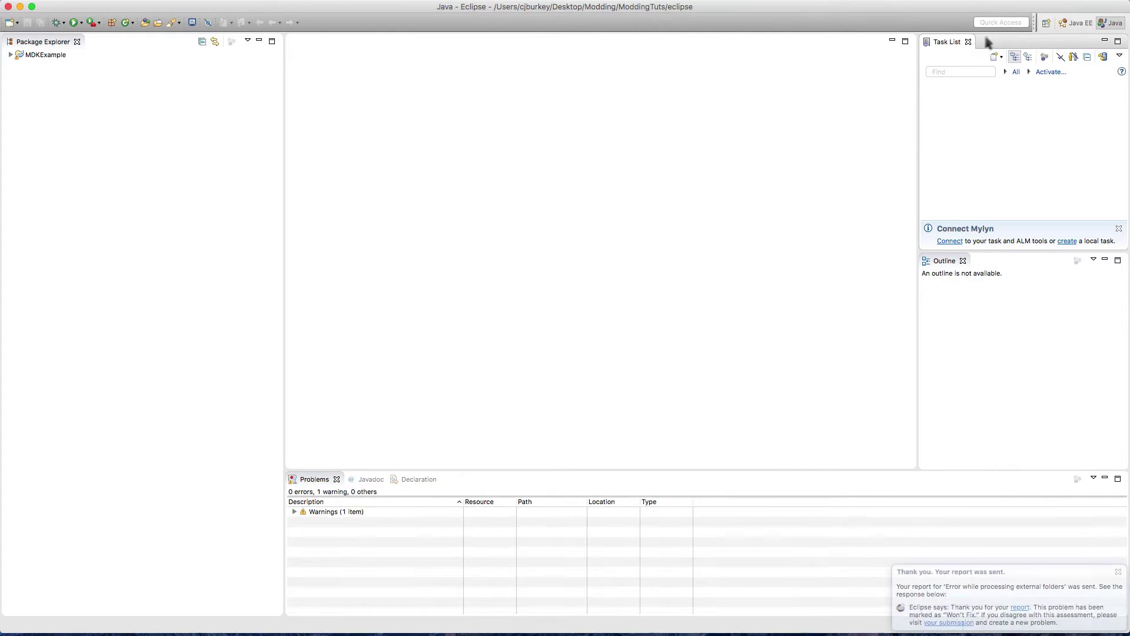
click(1118, 572)
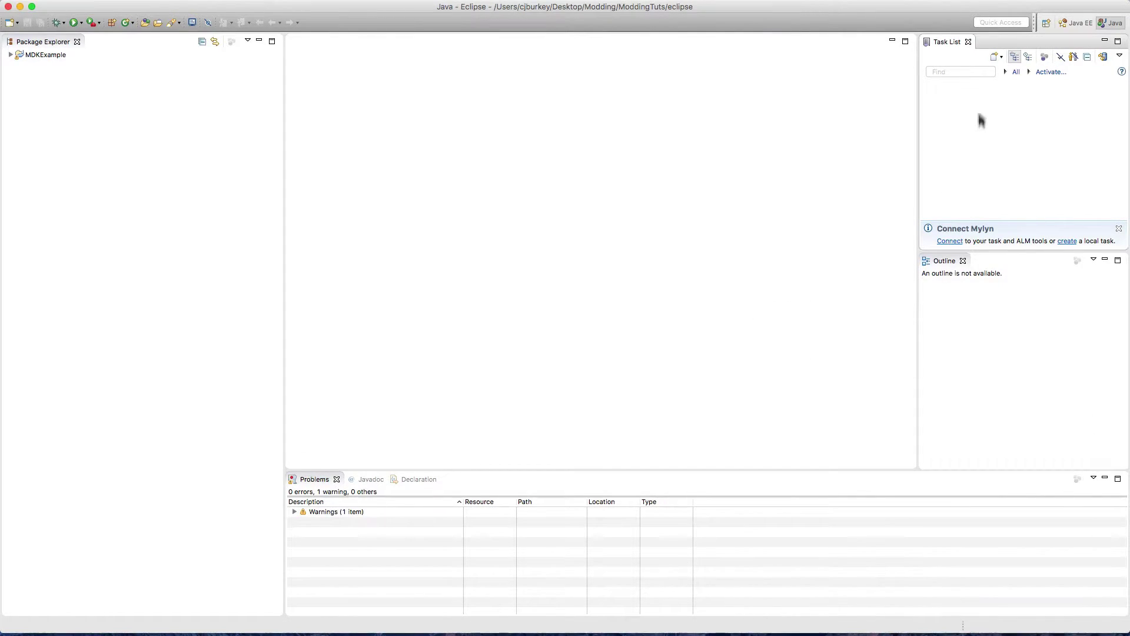
Close the Task List and Outline views in the Java perspective.
click(969, 41)
click(963, 41)
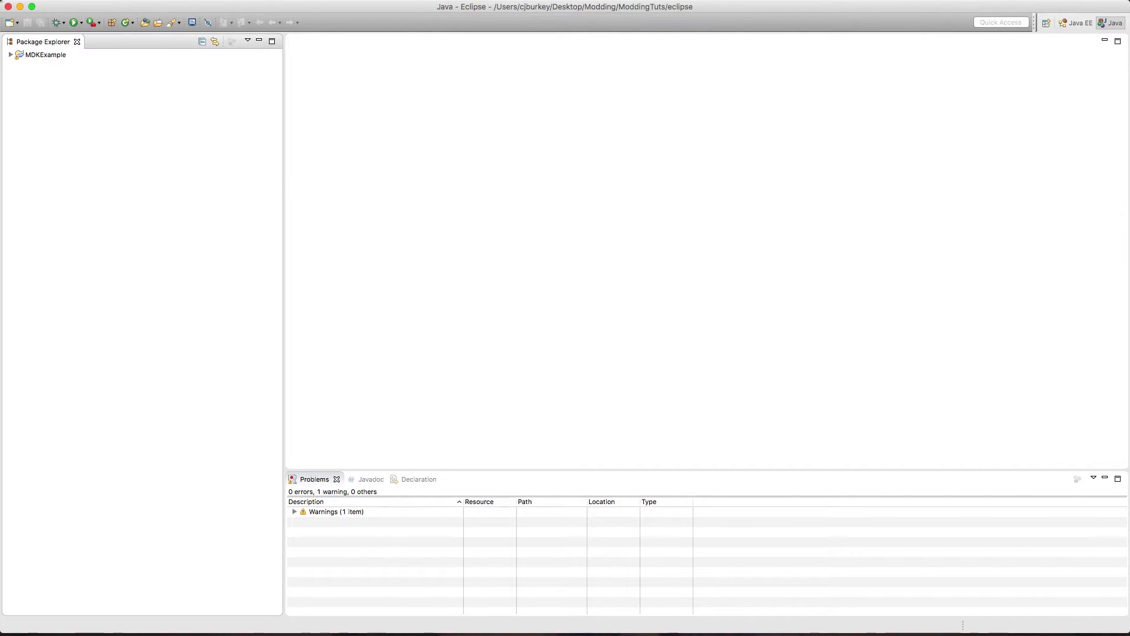
Set the Eclipse appearance theme to Clean Sheet in the General preferences and apply it.
click(45, 6)
click(65, 39)
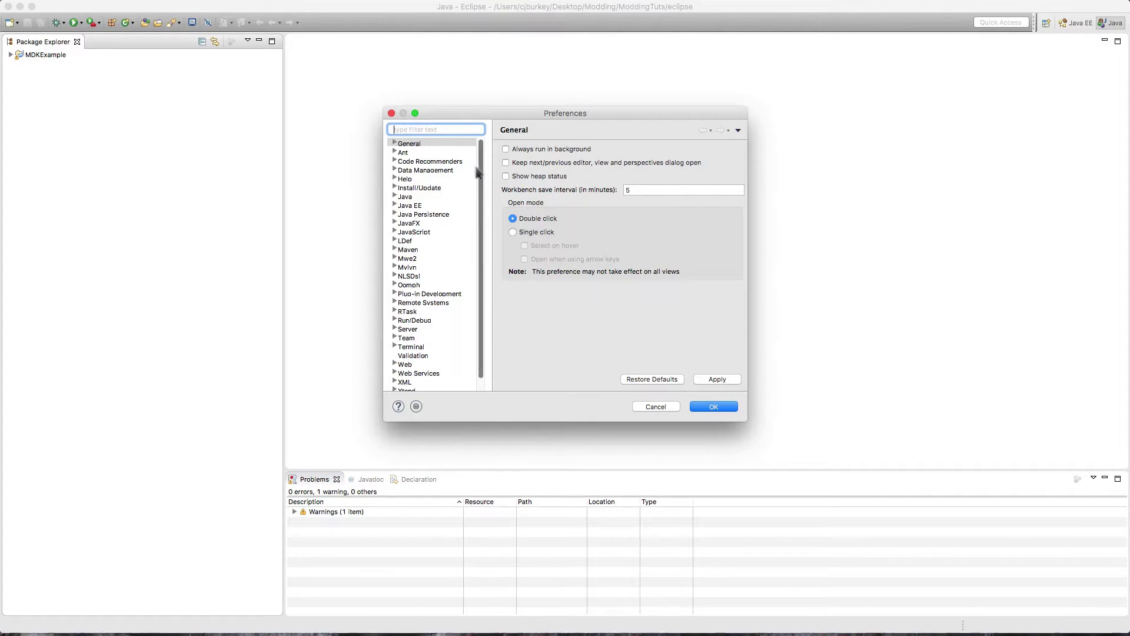
click(394, 144)
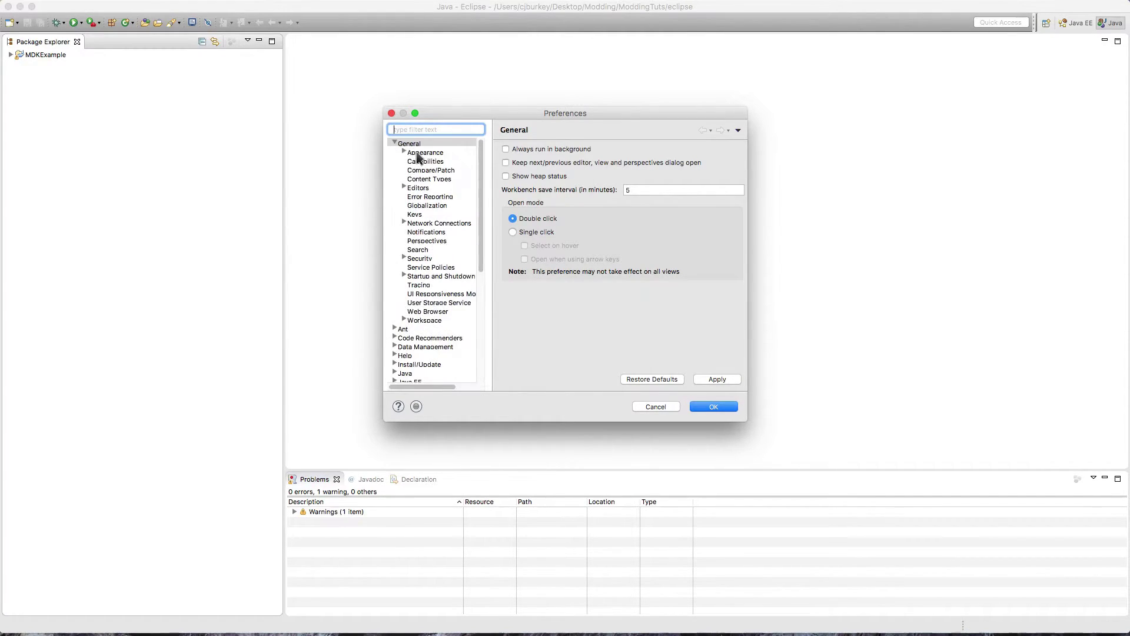
click(424, 152)
click(619, 155)
click(616, 161)
click(730, 379)
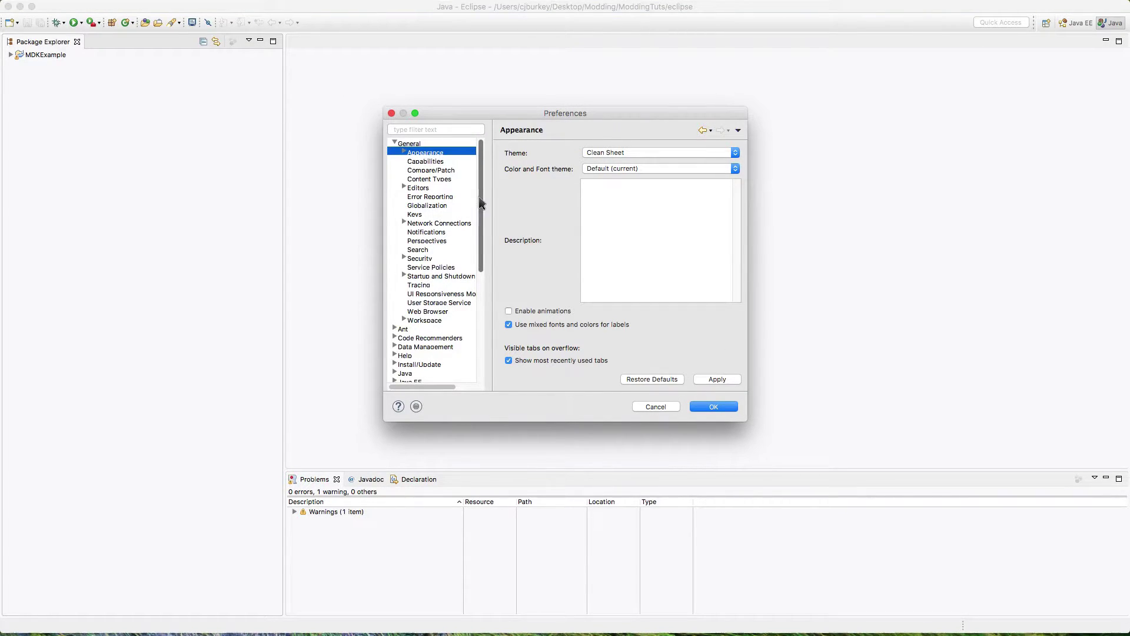
Set the Java Editor Text Font size to 15 in the Colors and Fonts preferences and apply it.
click(404, 152)
click(442, 162)
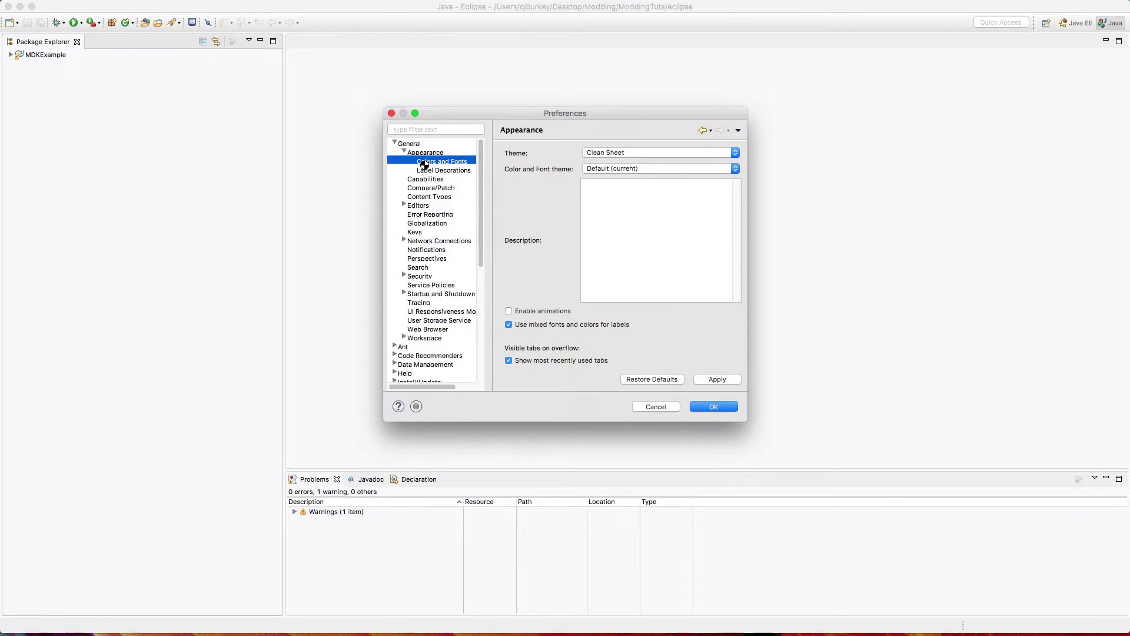
click(508, 208)
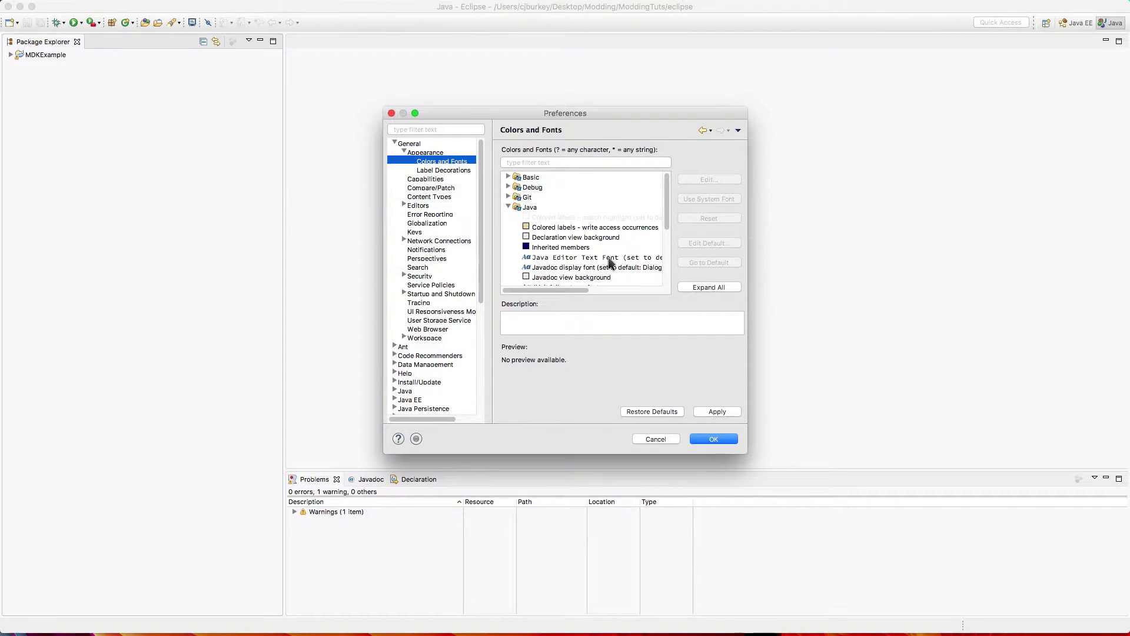
click(609, 259)
click(700, 186)
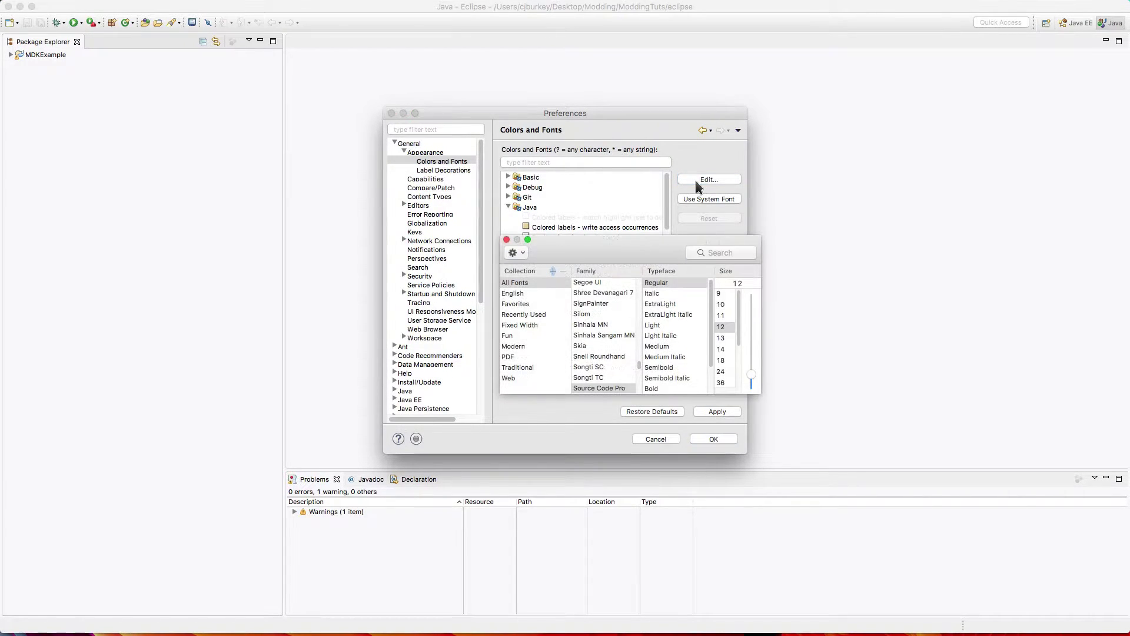
click(736, 282)
text(5)
key(Return)
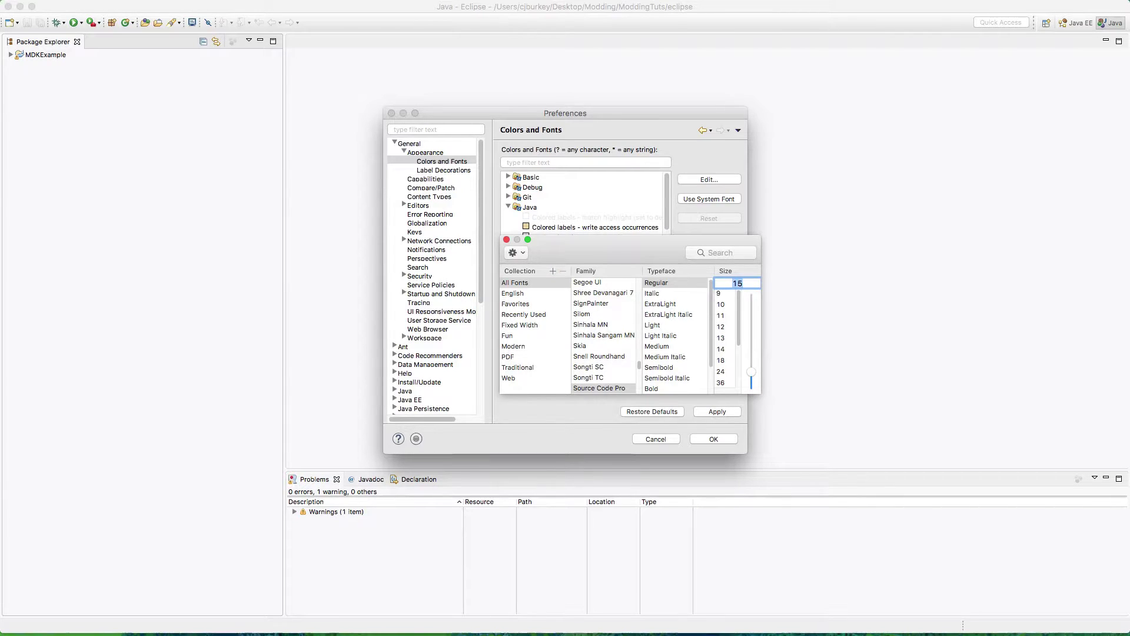
click(507, 240)
click(723, 413)
click(715, 439)
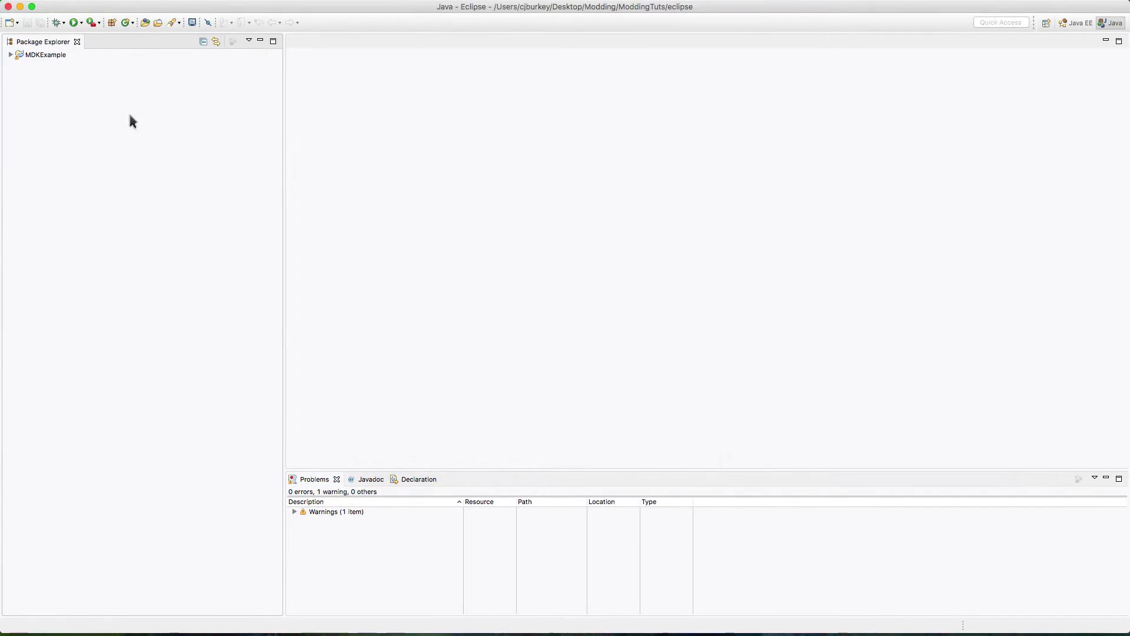
Delete the com.example.examplemod package from src/main/java in the MDKExample project.
click(11, 55)
click(20, 65)
click(94, 75)
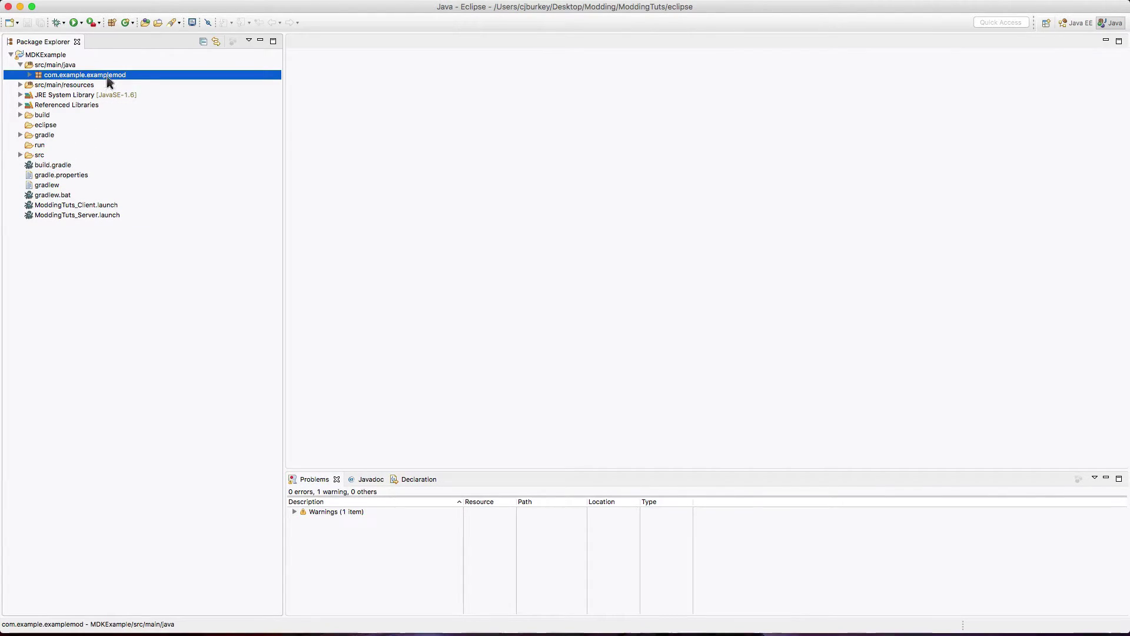
right_click(110, 83)
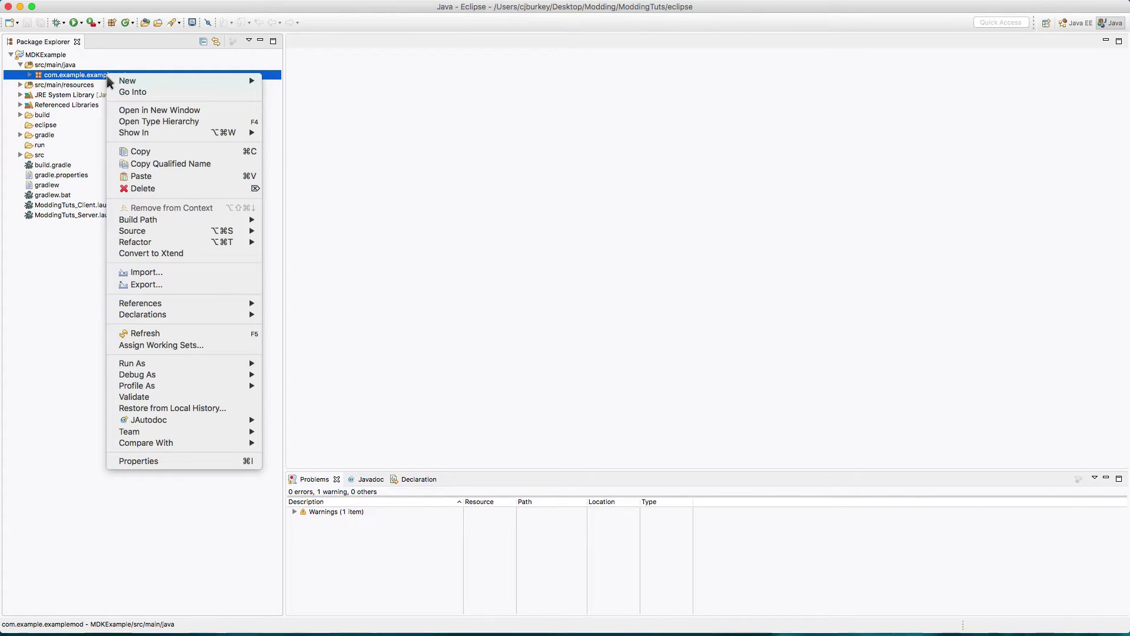
click(165, 189)
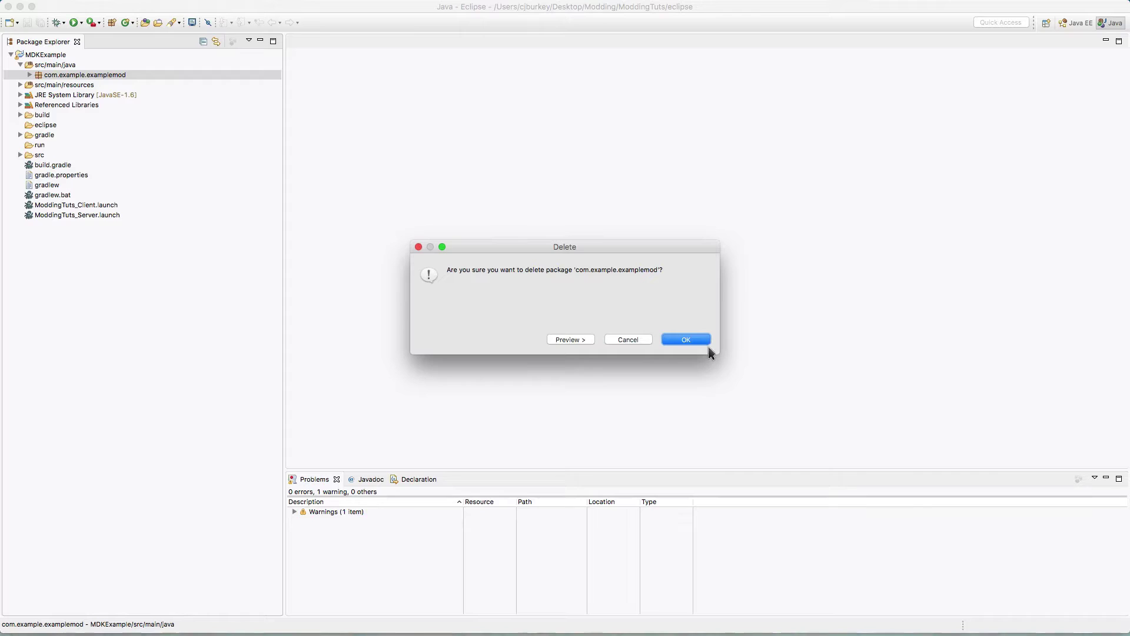
click(707, 344)
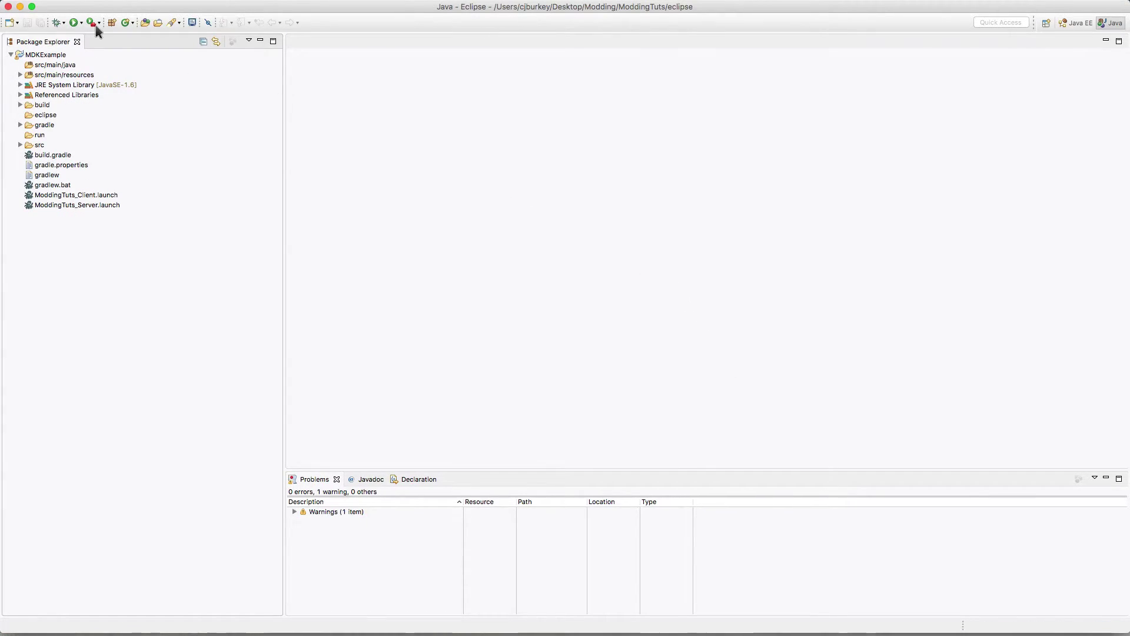
Expand src/main/resources, try to open mcmod.info, and quit the external program it launches in.
double_click(57, 75)
click(79, 85)
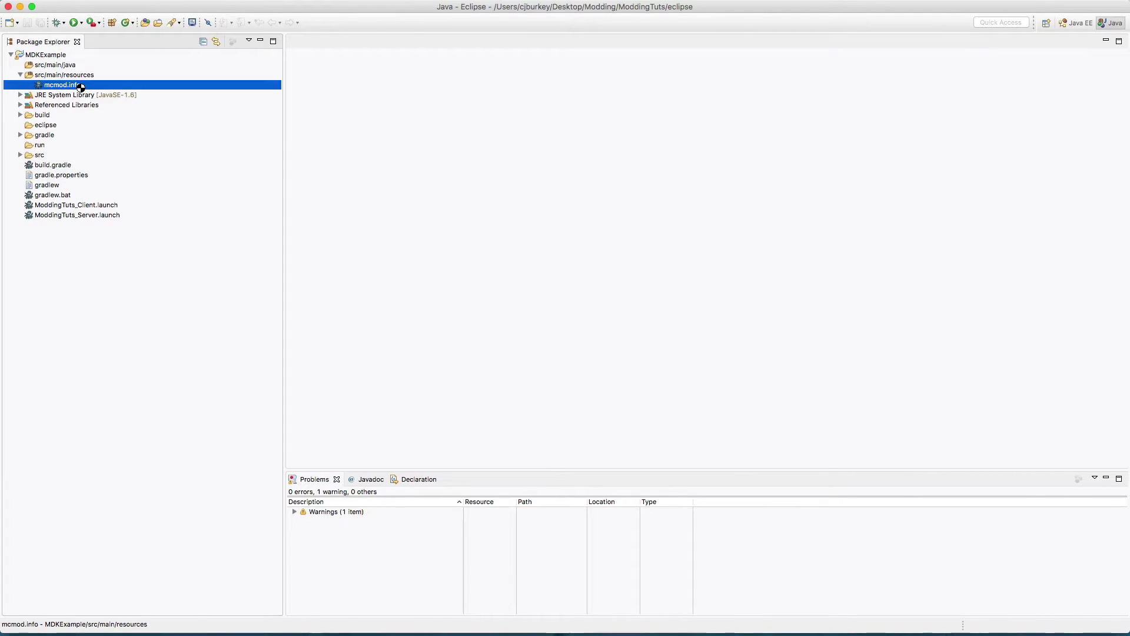
click(410, 274)
key(super+q)
Find the File Associations preferences and add the file types .inf and .info.
click(45, 7)
click(326, 105)
text(assoc)
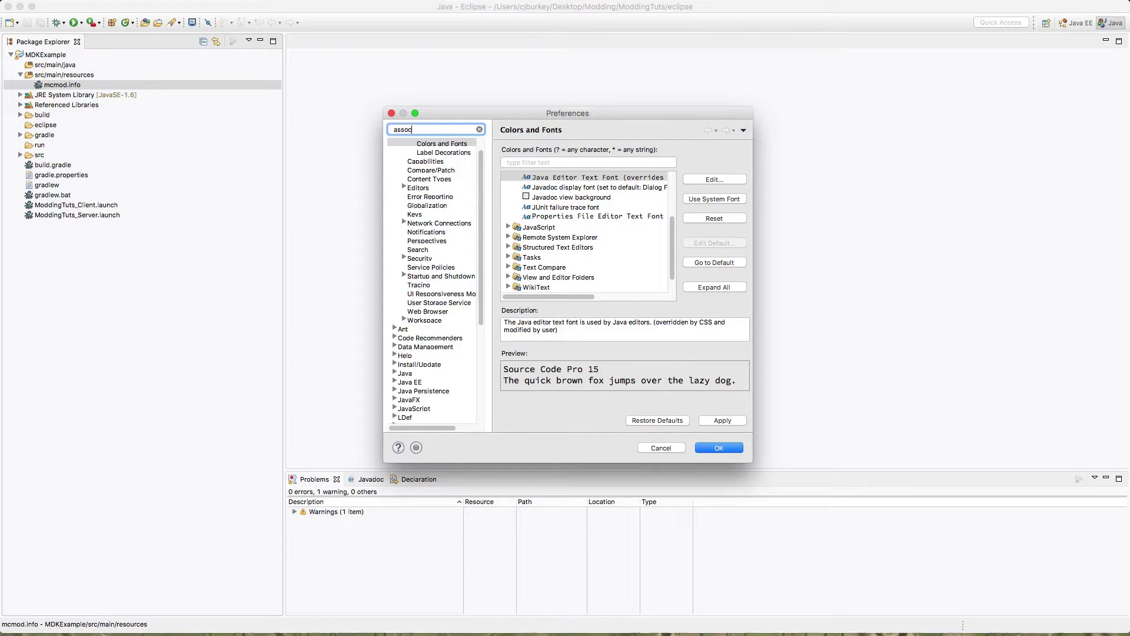
click(446, 161)
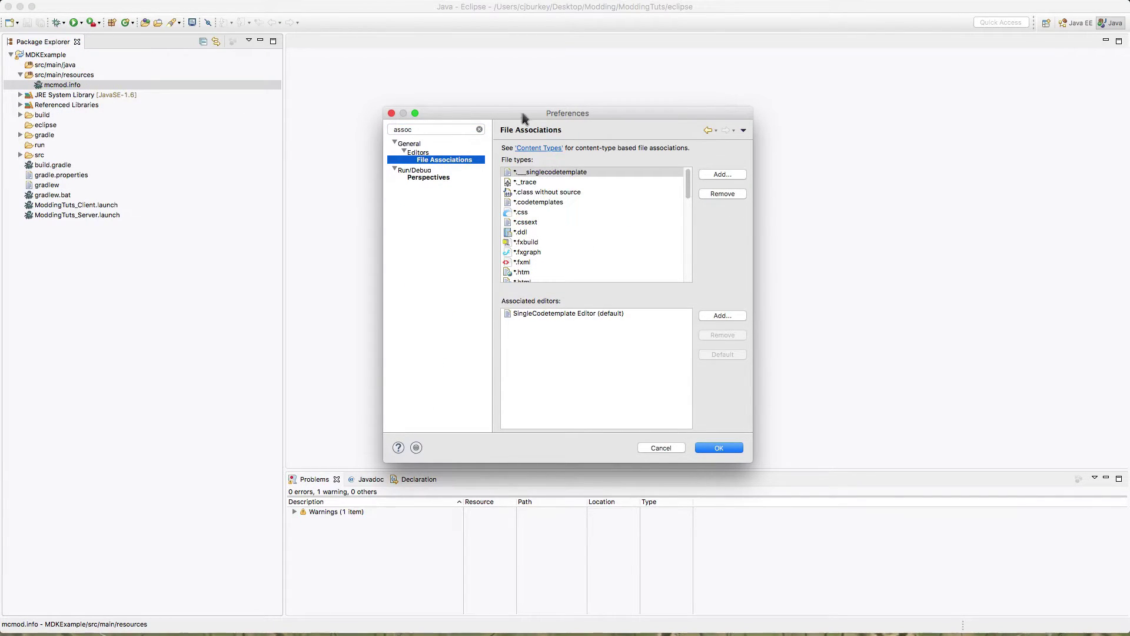
click(740, 181)
text(.inf)
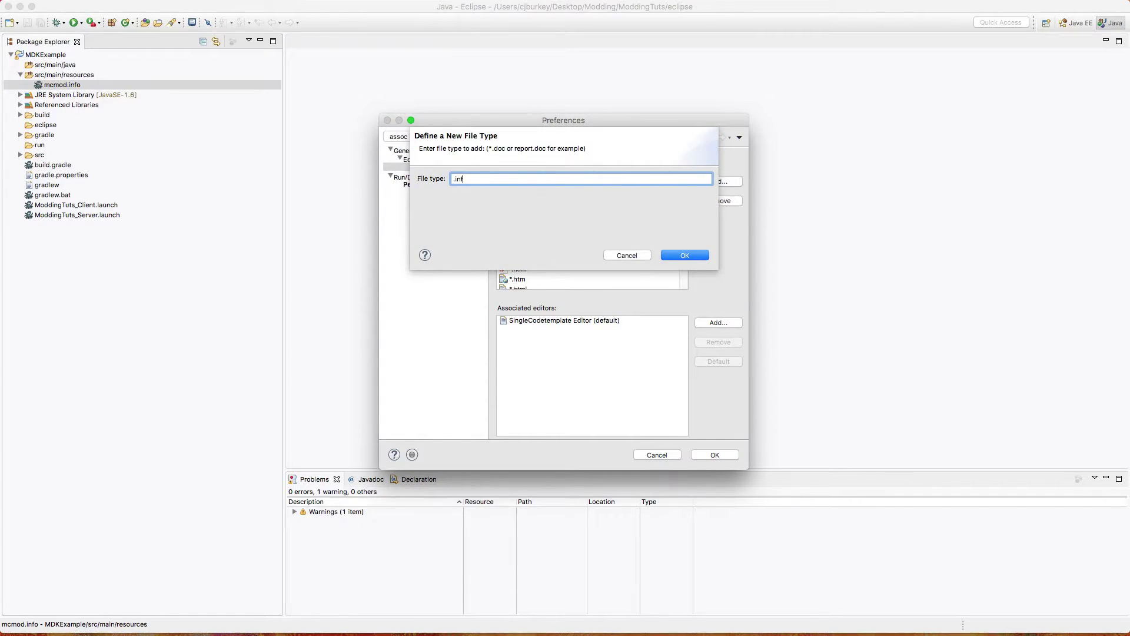
key(Return)
click(726, 184)
text(.info)
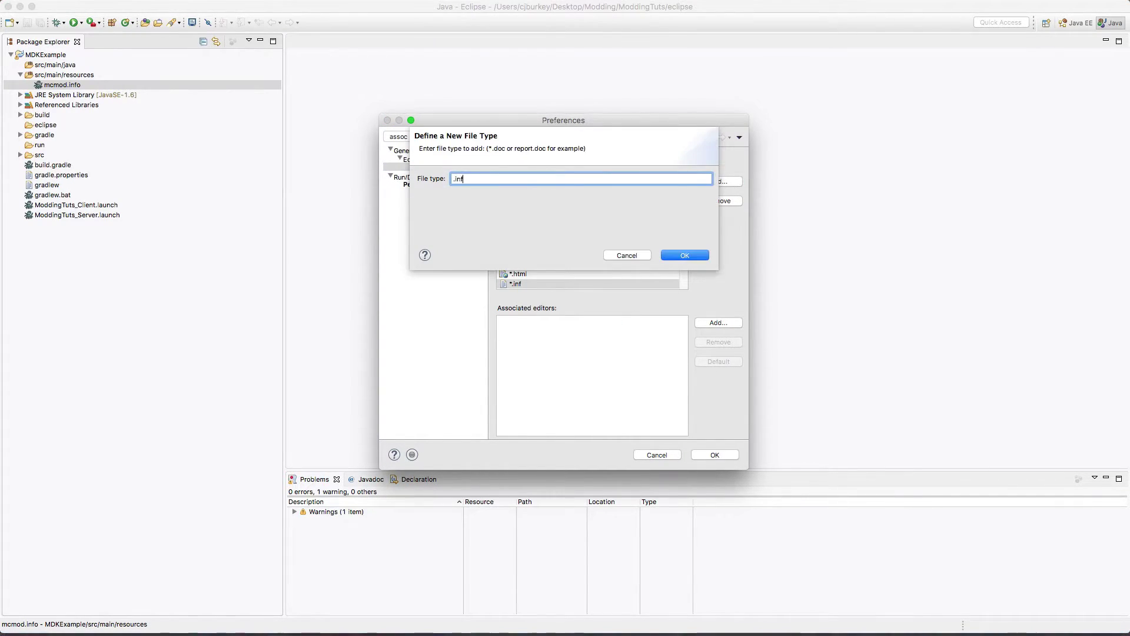
key(Return)
Remove the *.inf file type and associate the internal Text Editor with *.info files.
click(586, 274)
click(718, 201)
click(610, 275)
click(717, 323)
text(text)
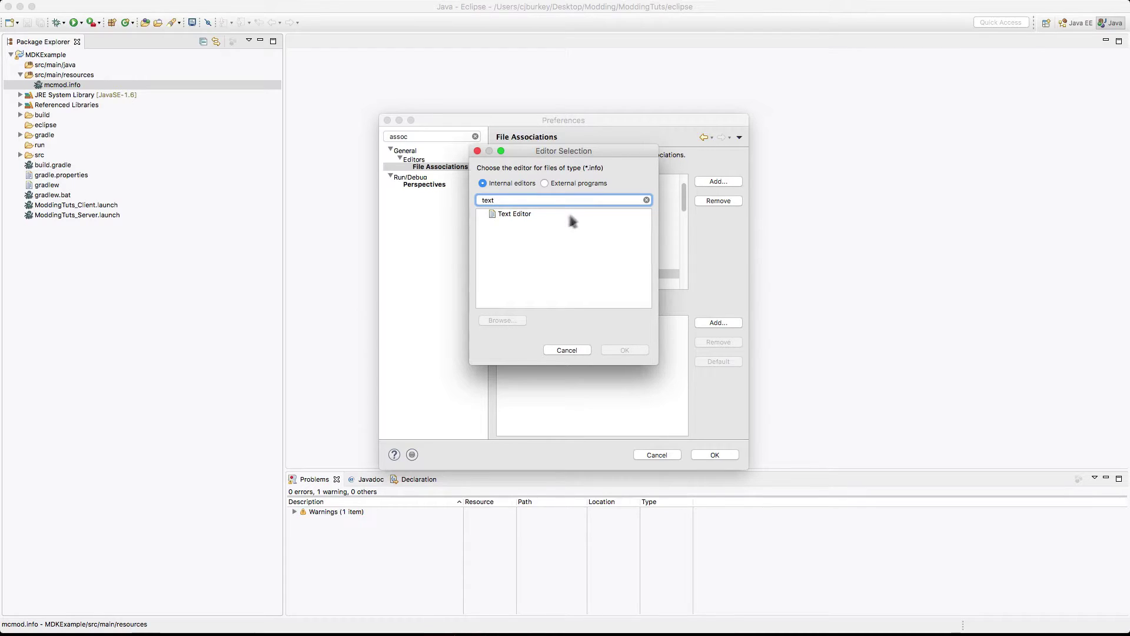
double_click(556, 214)
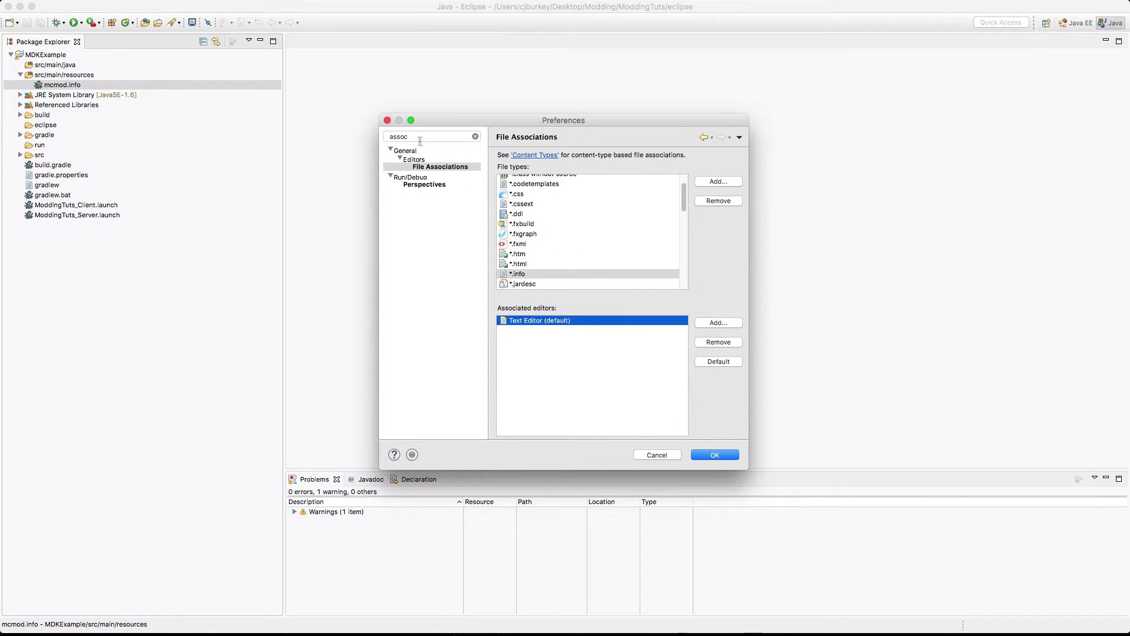
Set the Basic category's Text Font size to 15 in the Colors and Fonts preferences.
click(476, 136)
click(400, 159)
click(450, 176)
click(446, 140)
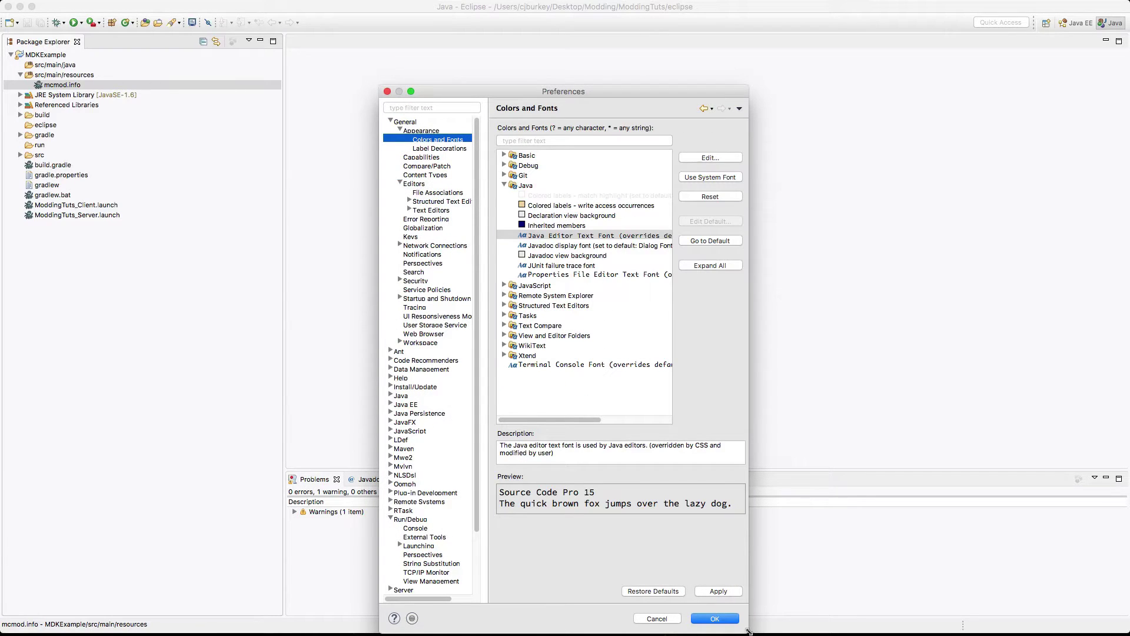
drag(746, 579, 790, 565)
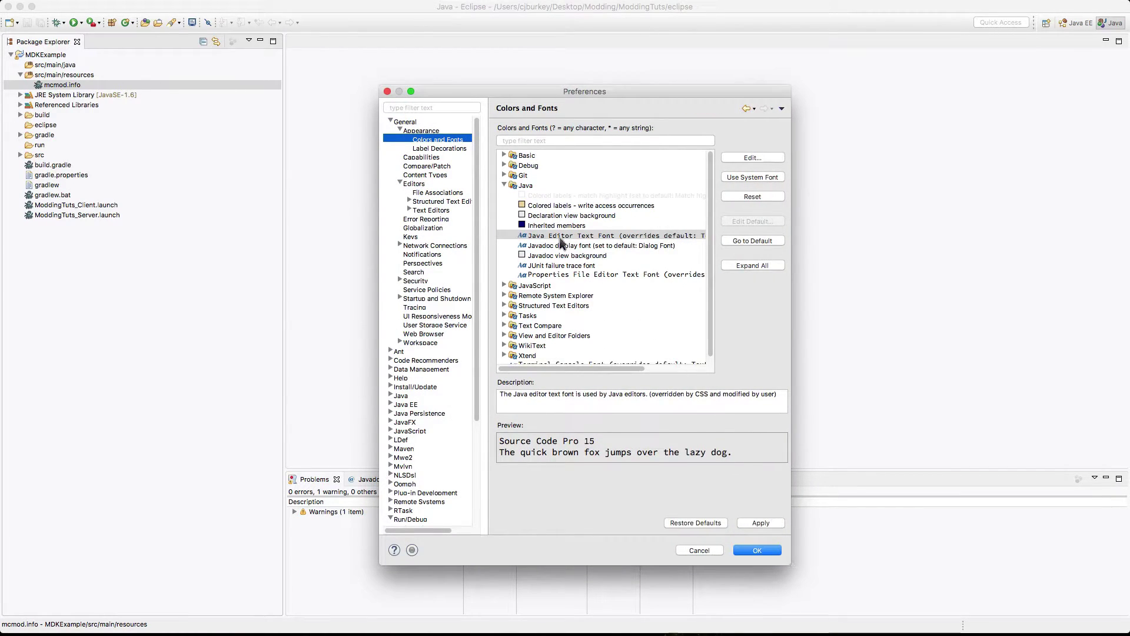
click(505, 185)
click(504, 155)
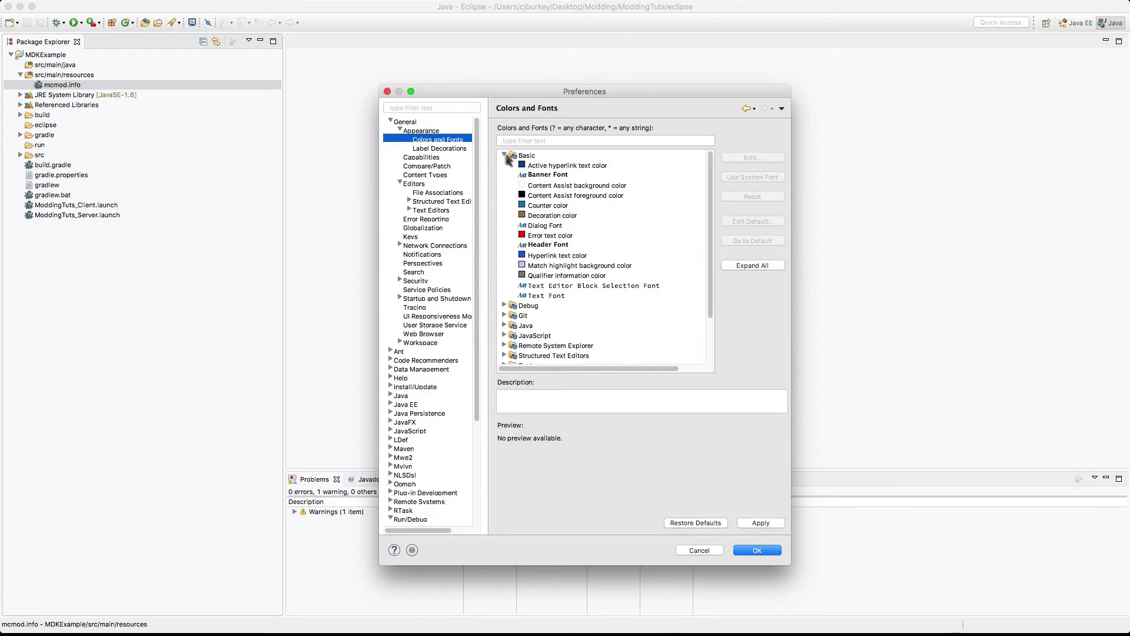
double_click(563, 296)
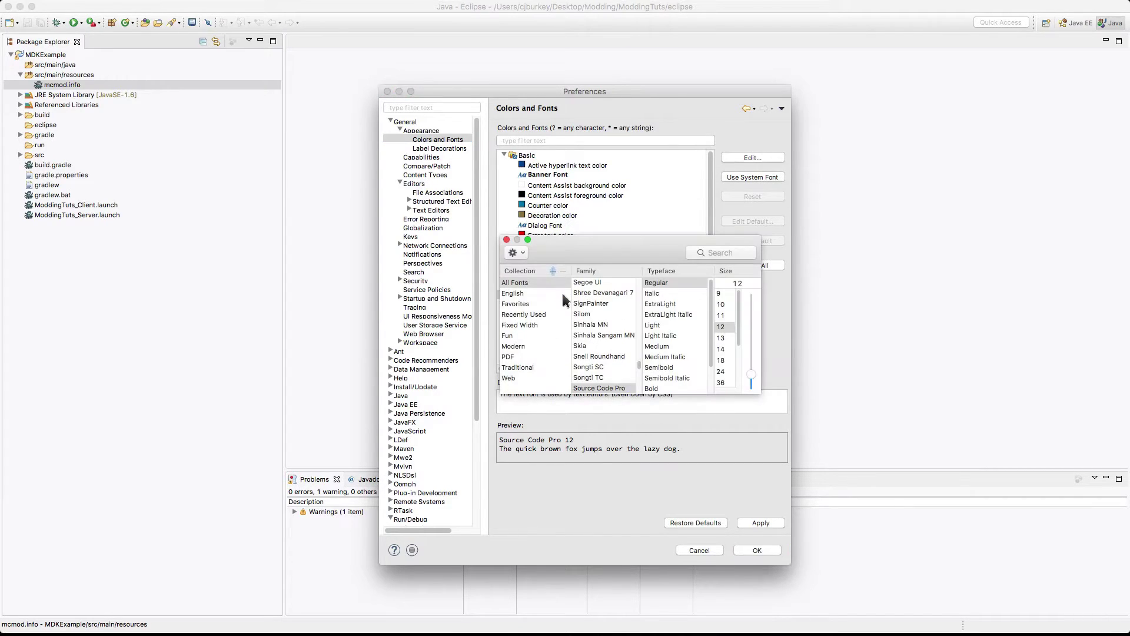
click(751, 298)
click(736, 284)
text(15)
key(Return)
click(506, 239)
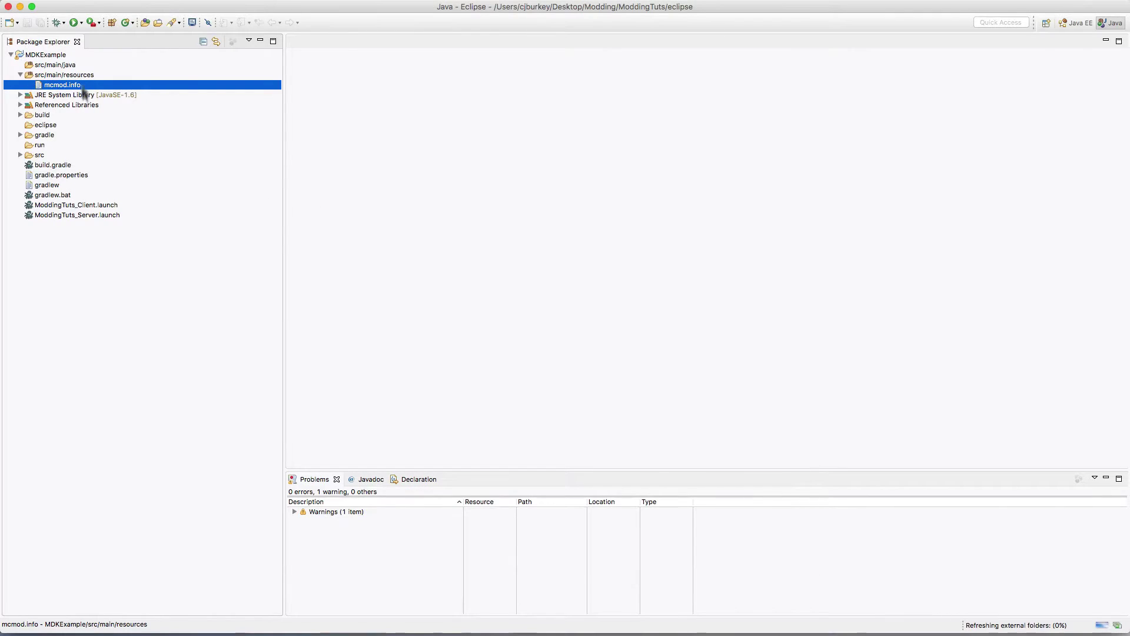
Open mcmod.info from src/main/resources in the text editor.
key(Up)
double_click(84, 86)
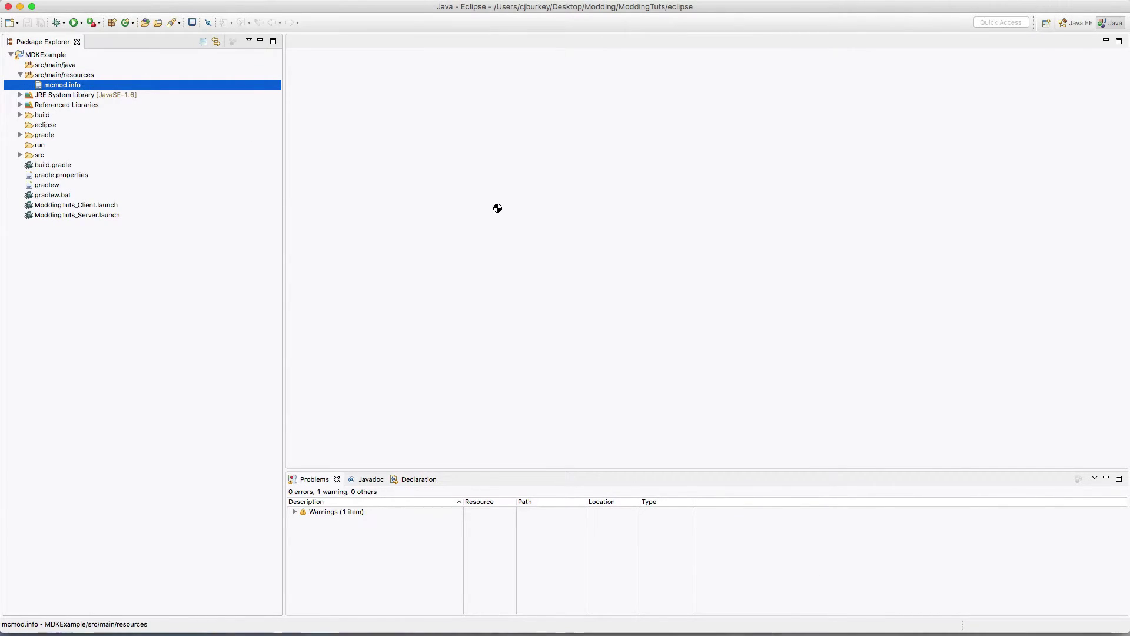
click(553, 512)
click(471, 317)
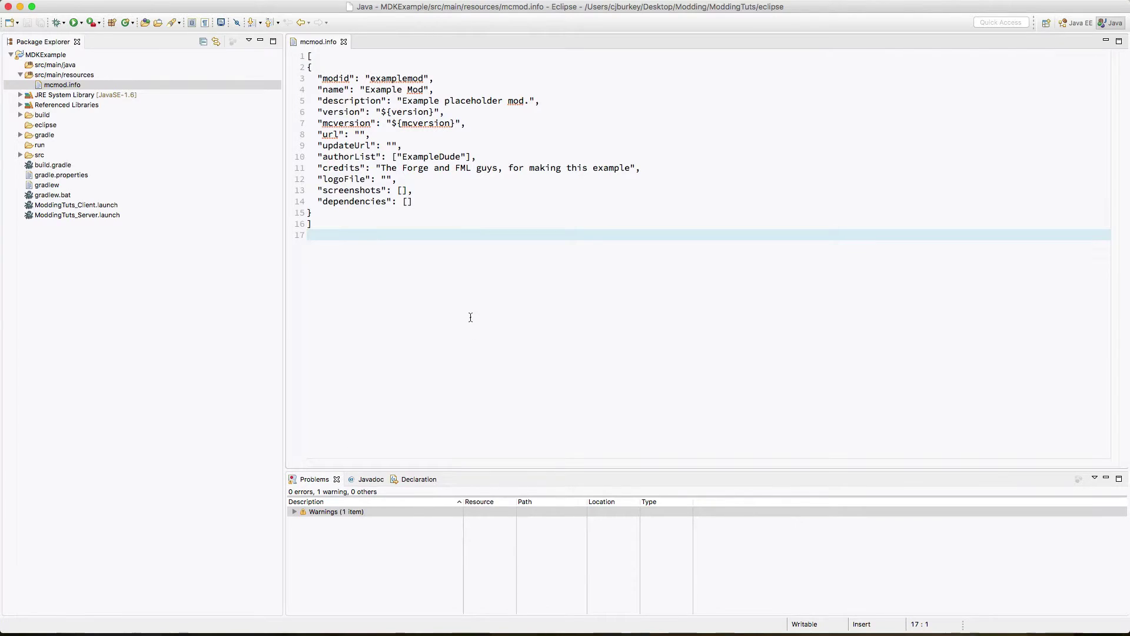
Set the modid to "tutorial", the name to "Tutorial Mod" and the description to "Example tutorial mod." in mcmod.info and save.
double_click(397, 79)
text(tutorial)
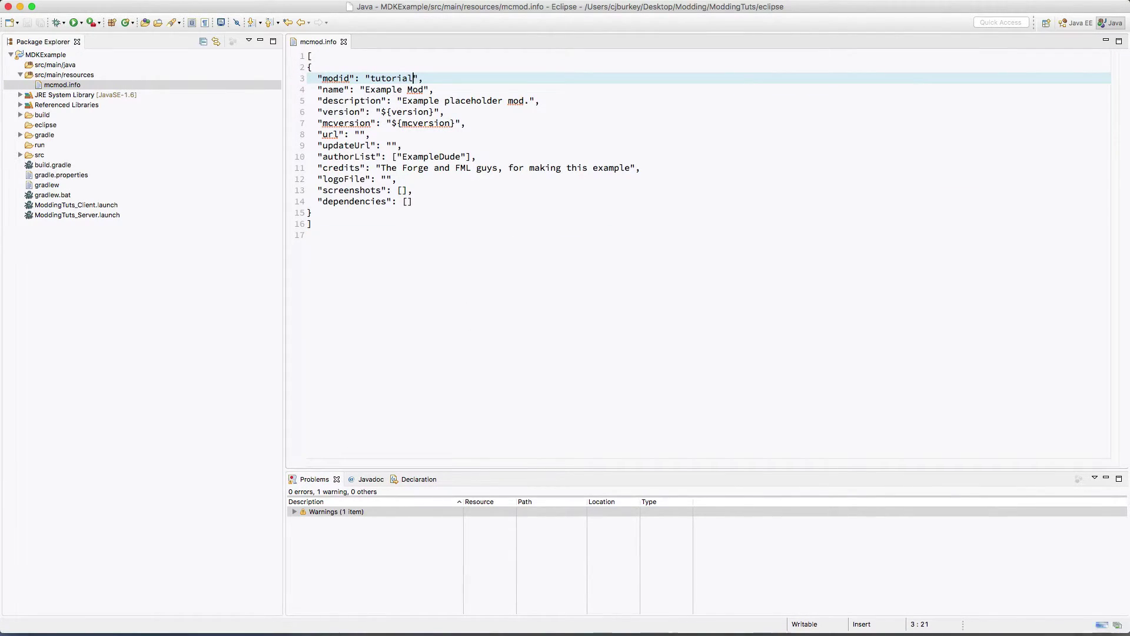
double_click(398, 89)
text(Tutorial)
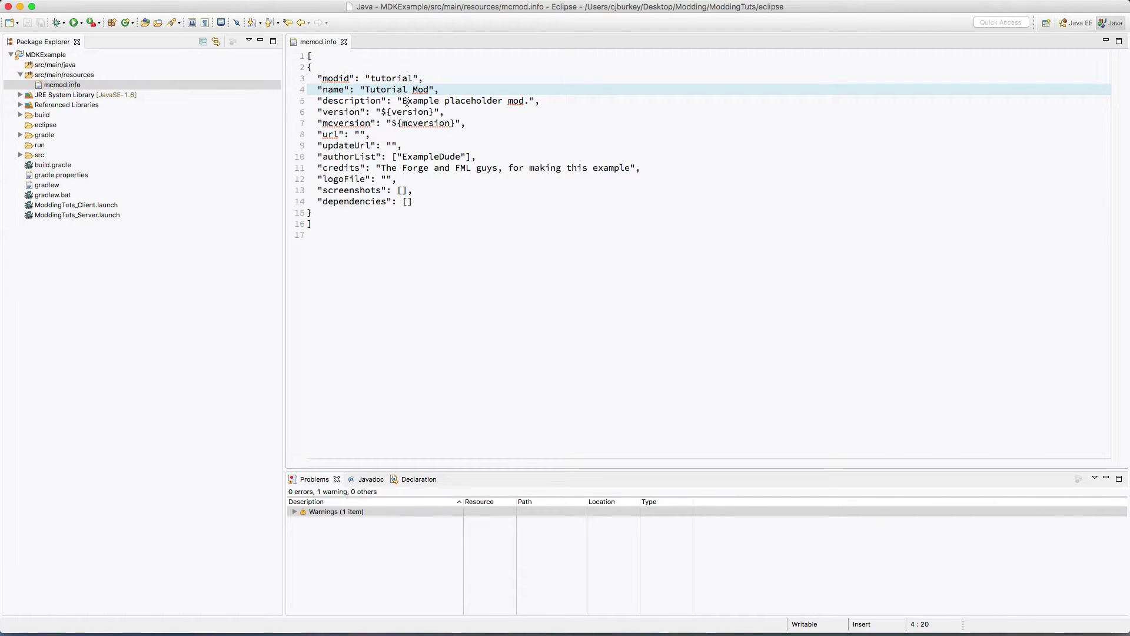
double_click(499, 102)
text(tyutoria)
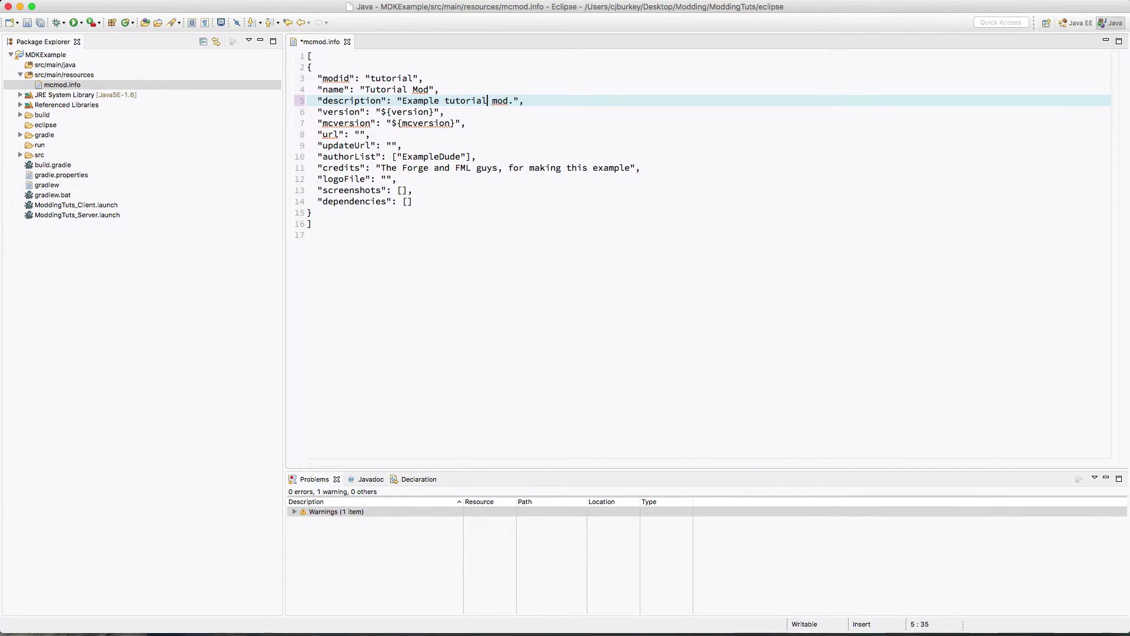
key(super+s)
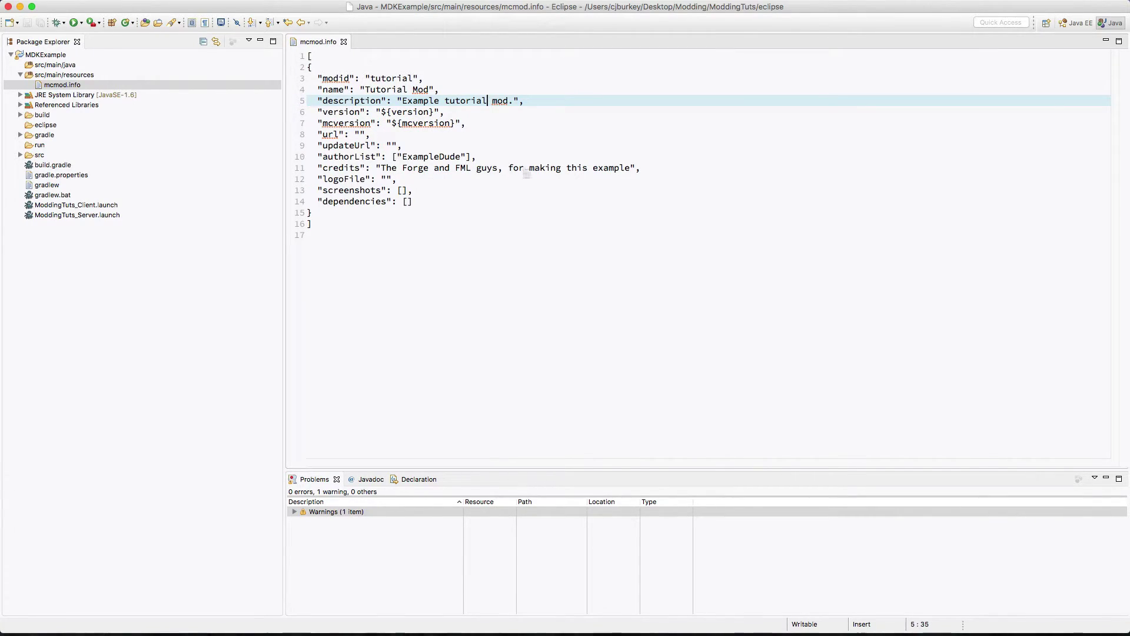
End the credits text with "for making forge.", set logoFile to "logo.png" and save mcmod.info.
drag(569, 167, 631, 168)
key(BackSpace)
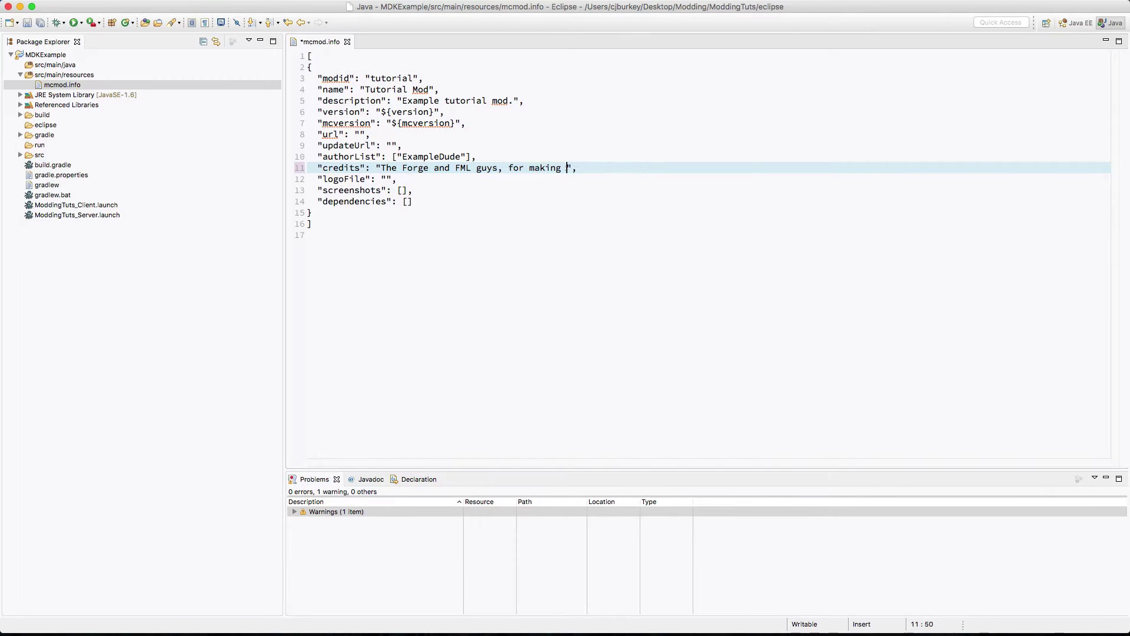
key(super+s)
click(388, 179)
text(logo.png)
key(super+s)
Replace ExampleDude in authorList with the author's name, enter the author's website address as the url, and save.
double_click(446, 158)
text(CJ Burkey)
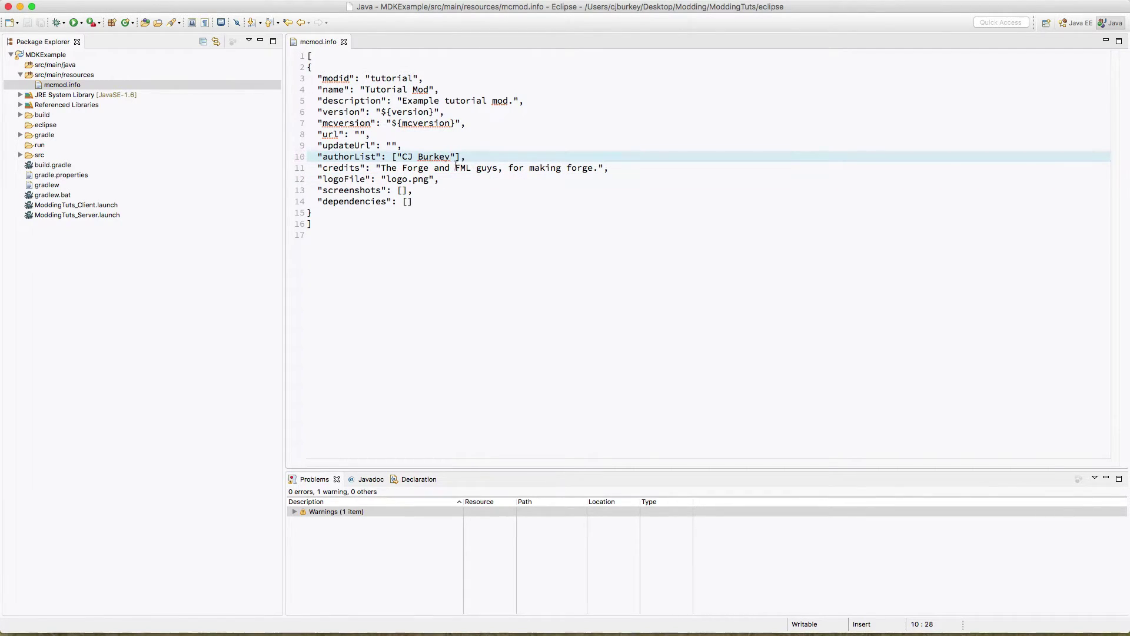
click(493, 211)
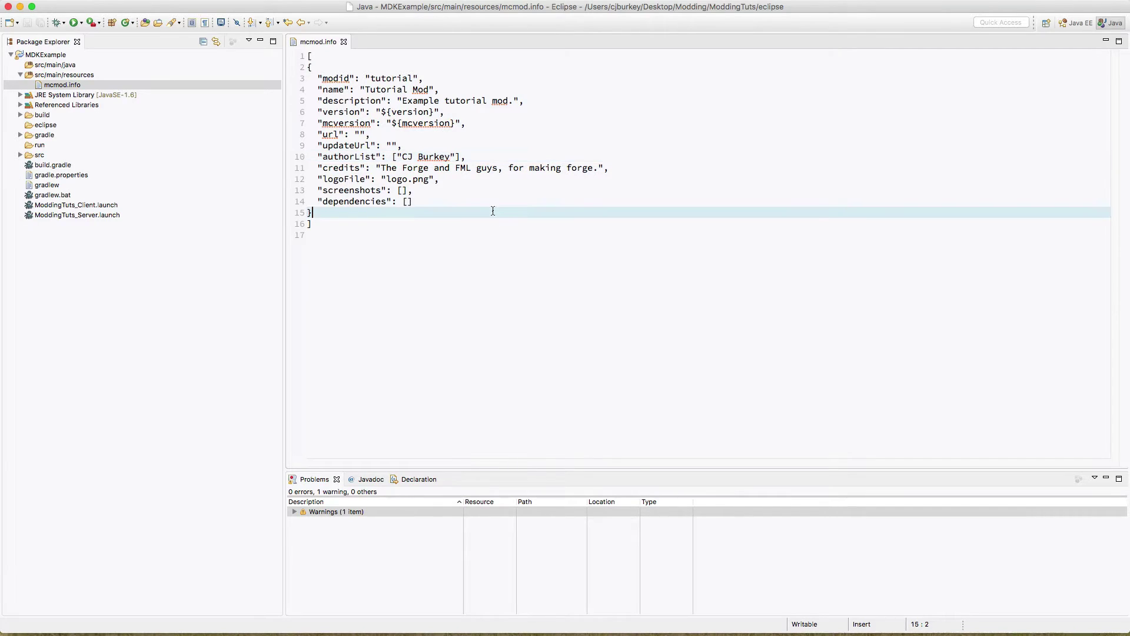
click(360, 134)
text(http://cjbu)
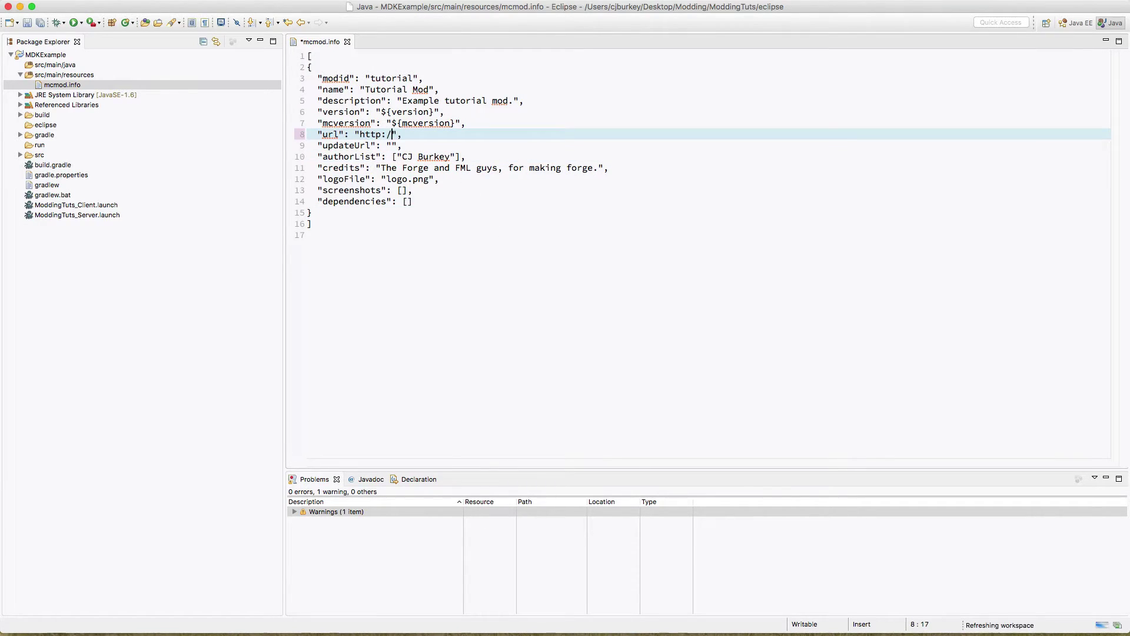
text(rkey.com/)
key(super+s)
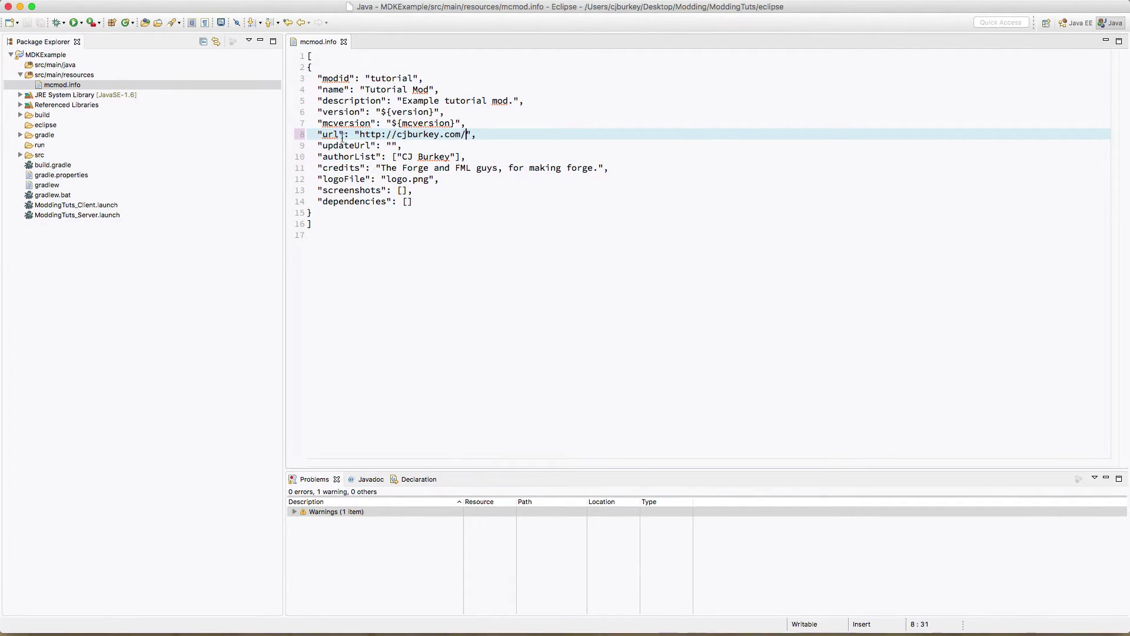
Close the mcmod.info file and select the src/main/java source folder.
drag(359, 134, 458, 136)
click(467, 167)
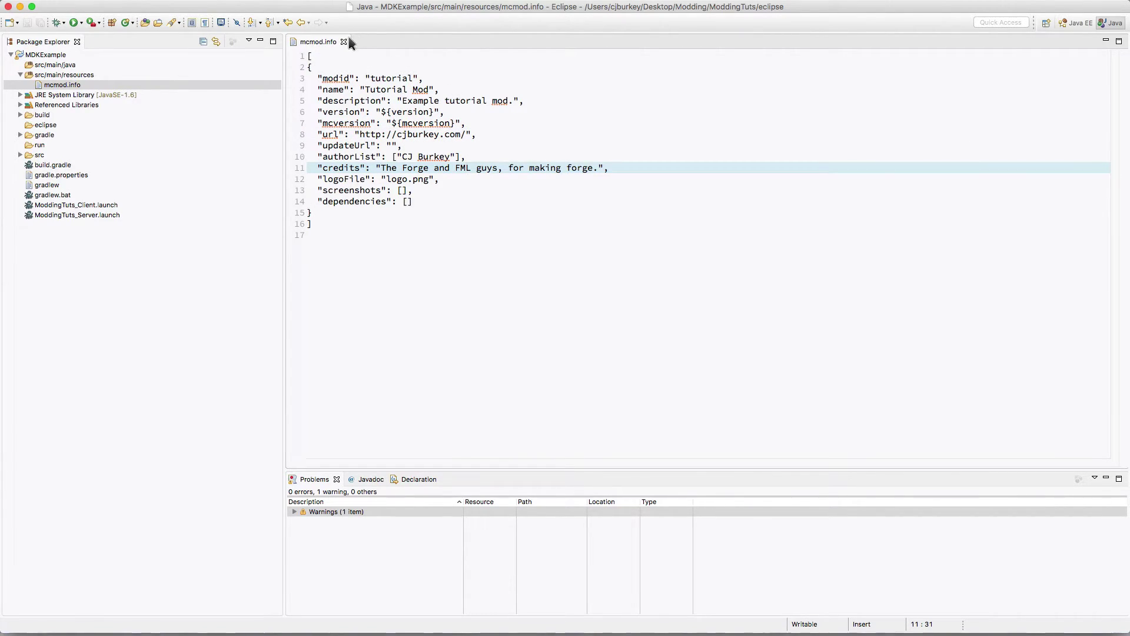
mouse_move(424, 250)
mouse_down()
mouse_move(424, 53)
mouse_move(423, 250)
mouse_up()
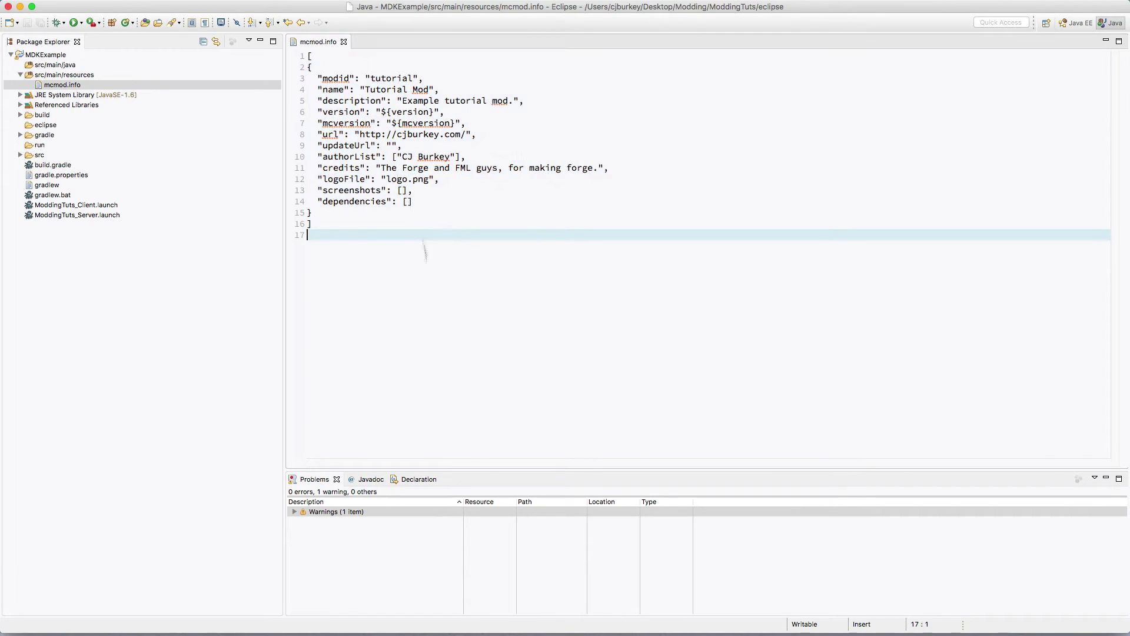
click(343, 42)
click(66, 66)
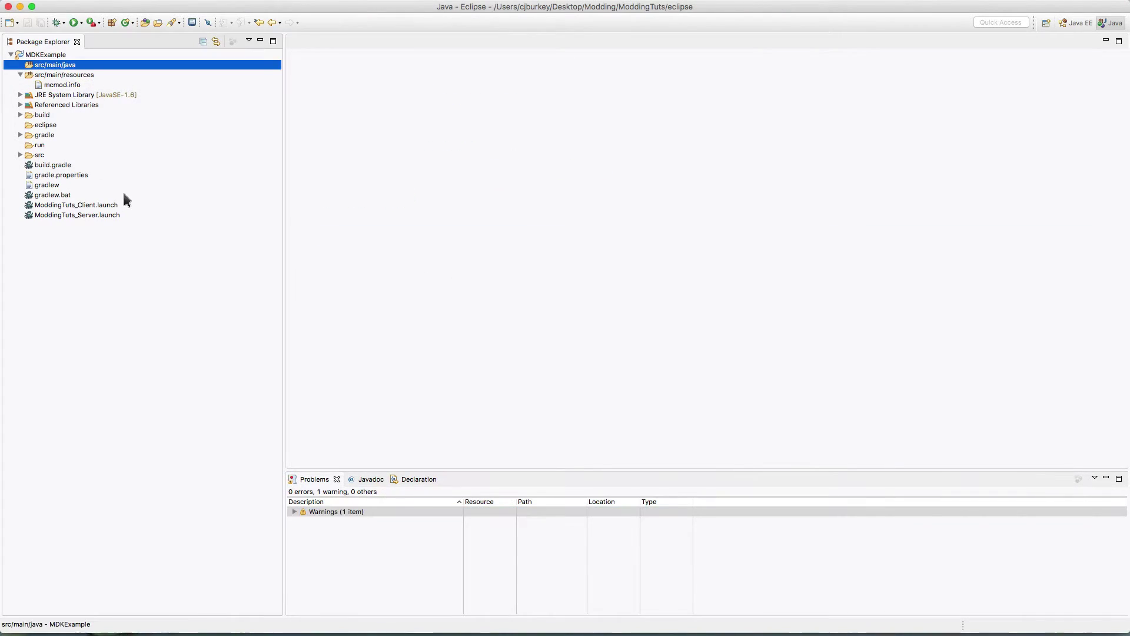
Copy the group value from build.gradle in Tincta Pro and switch back to Eclipse.
double_click(89, 167)
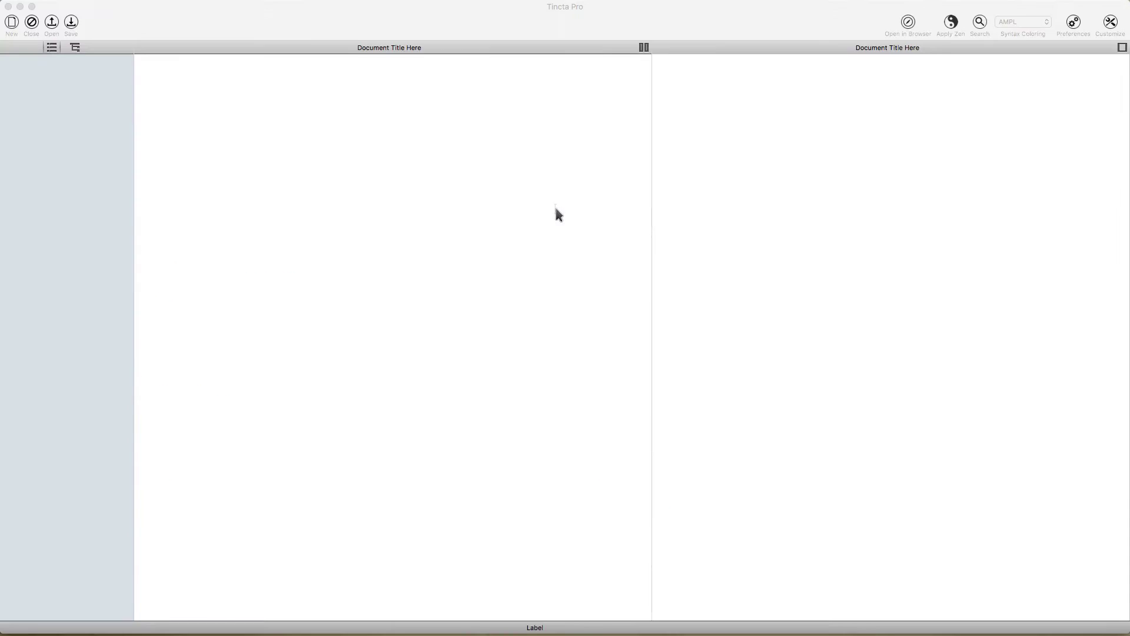
drag(193, 195, 313, 194)
key(super+c)
key(super+Tab)
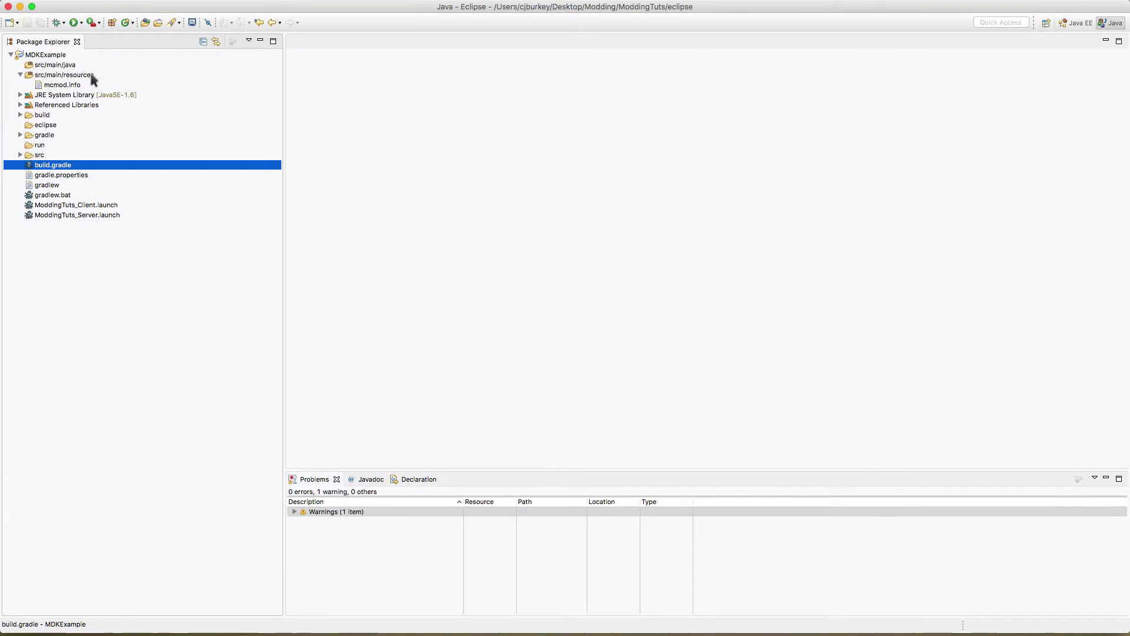
Create a Java package in src/main/java, using the copied group value as its name.
click(95, 65)
click(113, 22)
key(super+v)
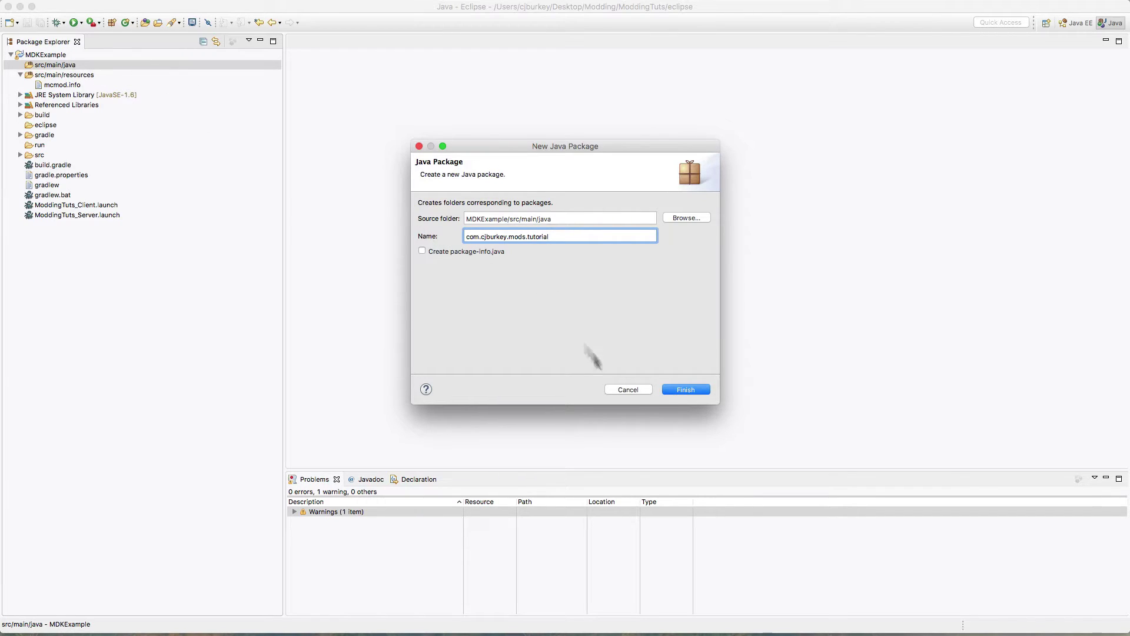
click(685, 388)
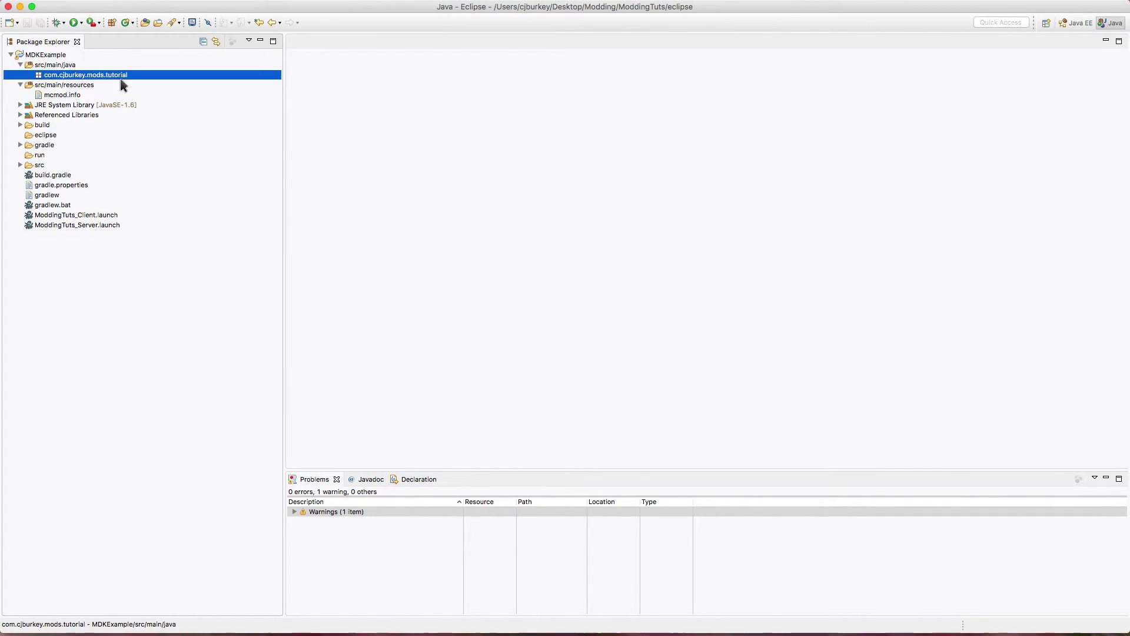
Create a public Java class named TutorialMod in the new tutorial package.
click(125, 22)
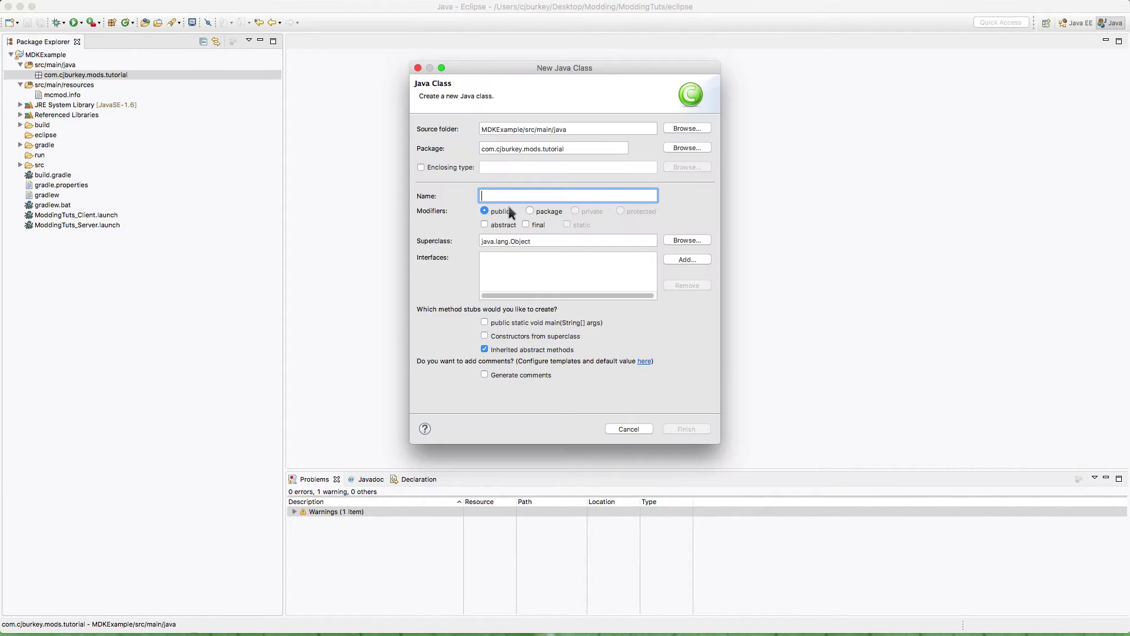
text(Tutoiri)
text(rial)
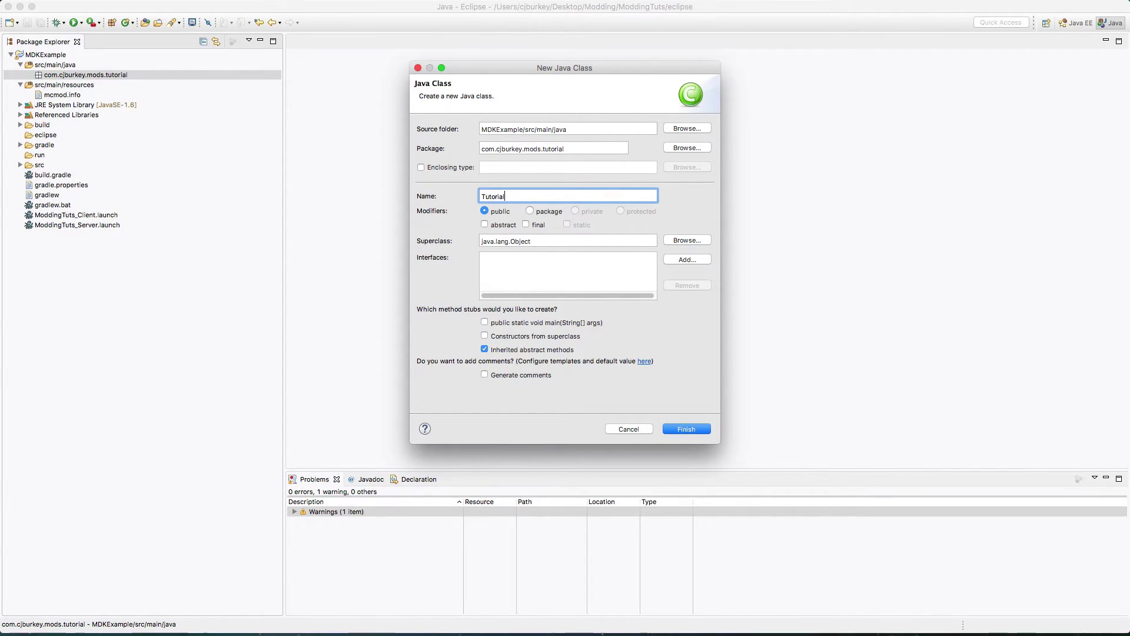
text(Mod)
key(Return)
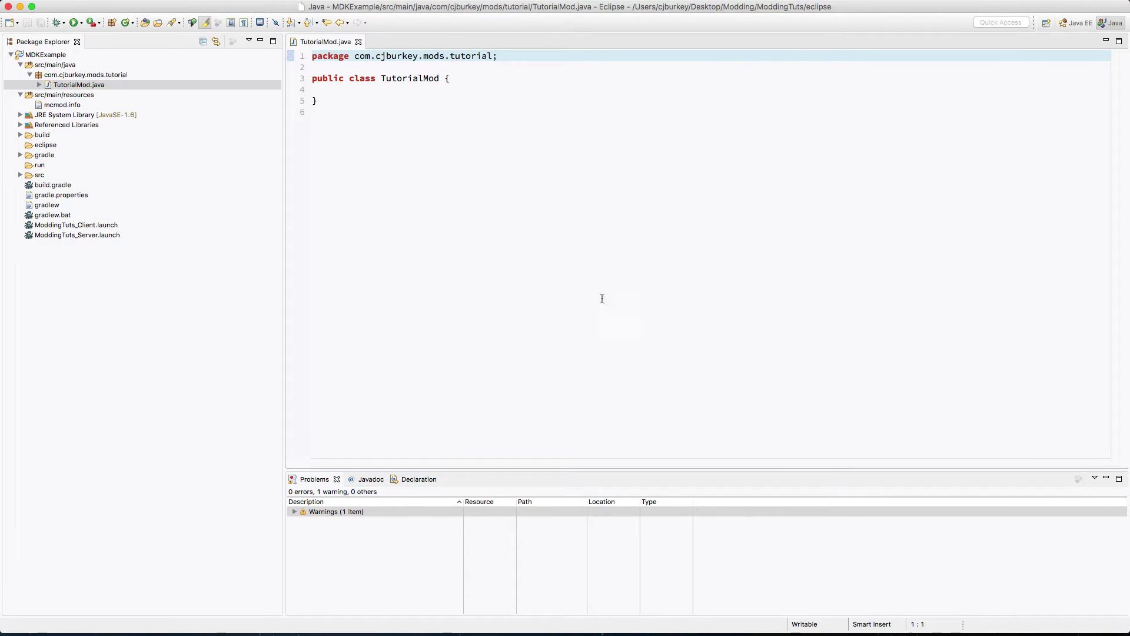
Add two blank lines inside the body of the TutorialMod class.
key(Down)
key(Down)
key(Down)
key(Down)
key(Down)
key(Up)
key(Up)
key(Return)
key(Return)
key(Up)
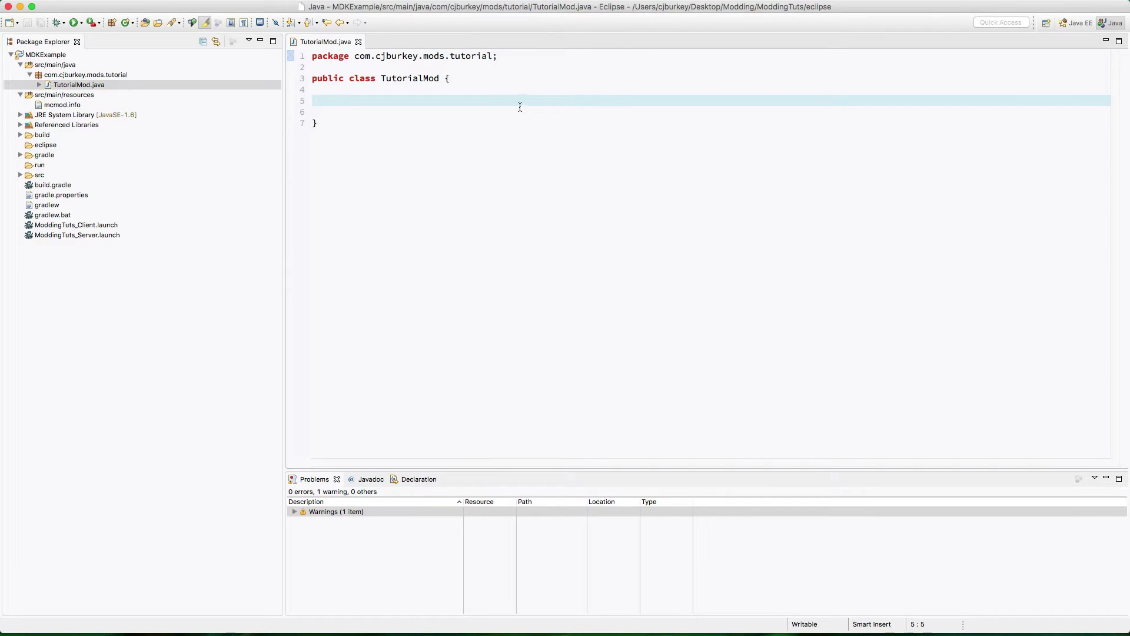
drag(454, 176, 313, 74)
click(415, 154)
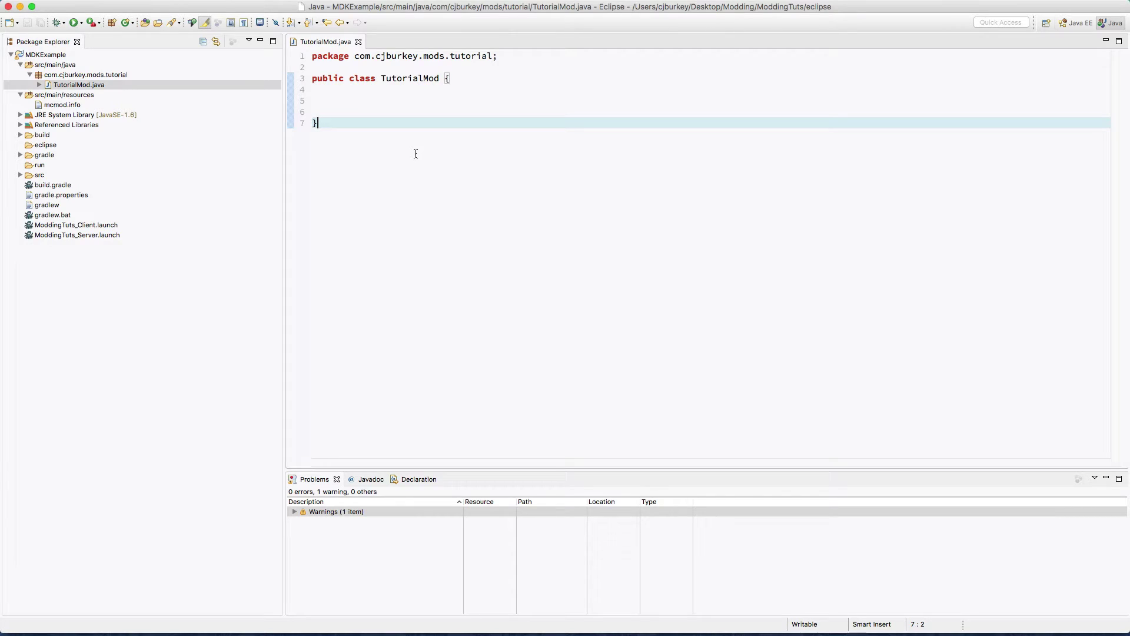
click(406, 111)
Create a ModInfo class in the tutorial package and add blank lines inside its body.
click(160, 75)
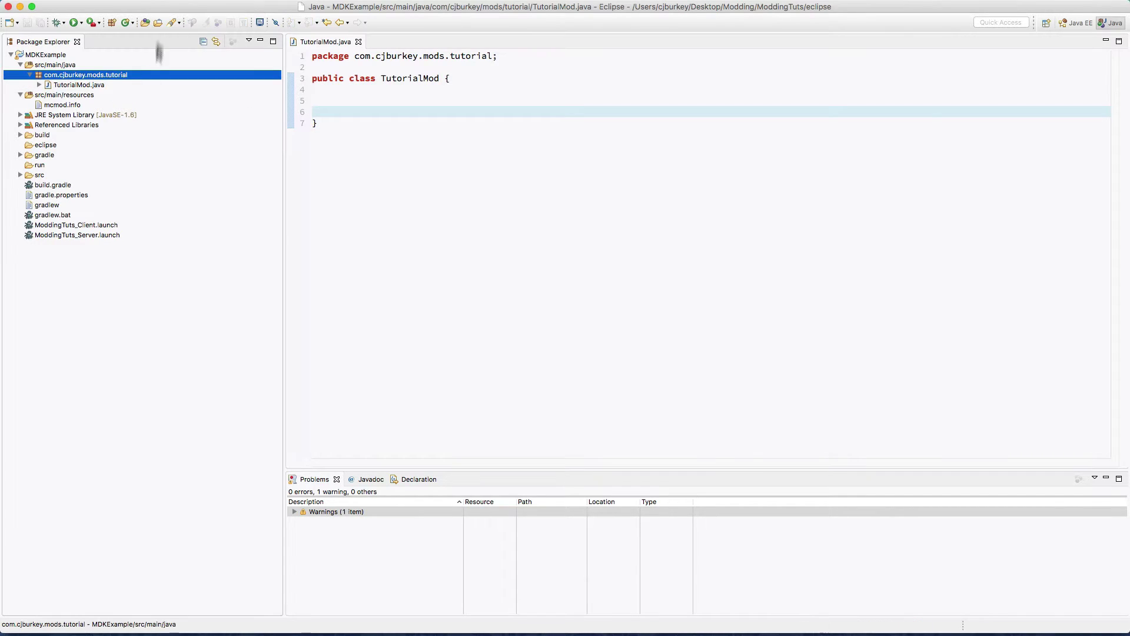
click(126, 23)
text(ModInfo)
key(Return)
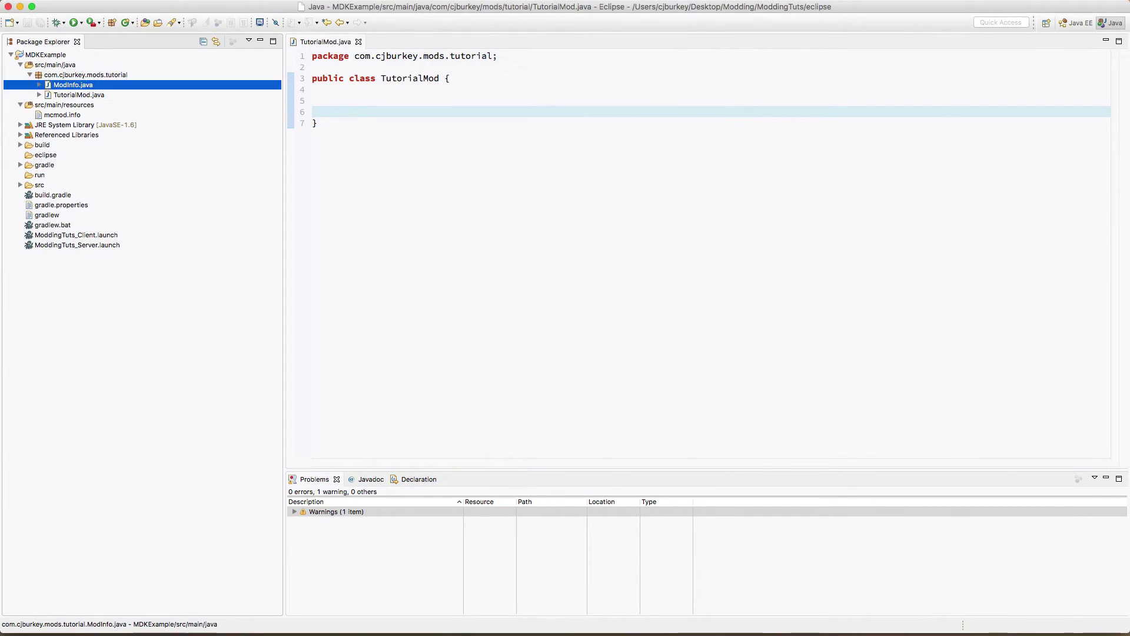
click(490, 205)
key(Up)
key(Up)
key(Return)
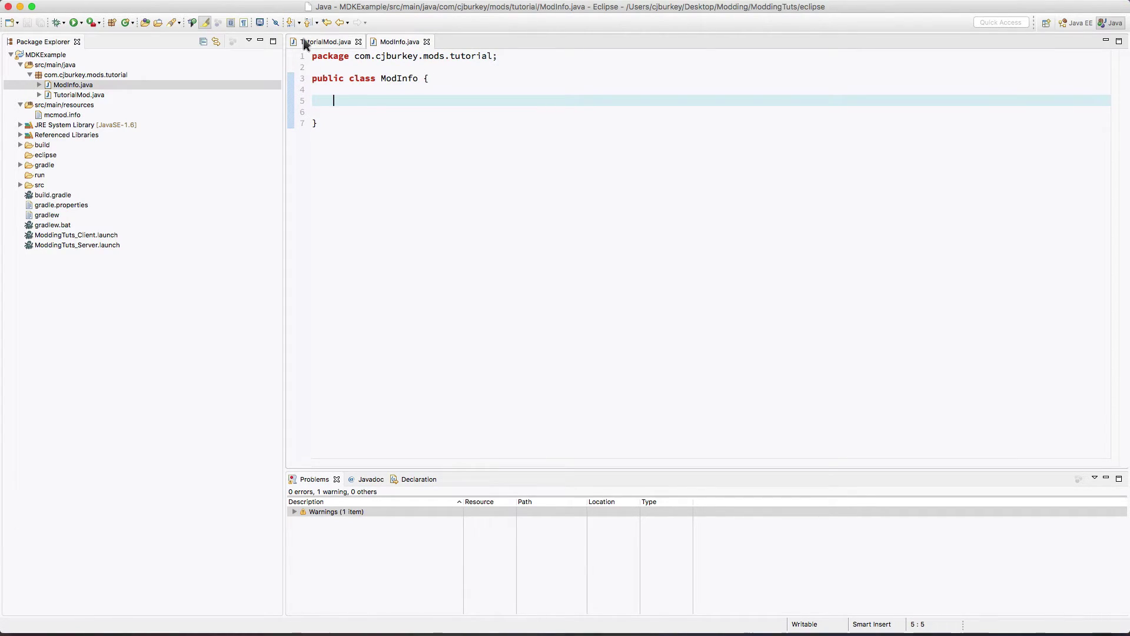
Check the modid and name in mcmod.info and the version string in build.gradle.
double_click(117, 115)
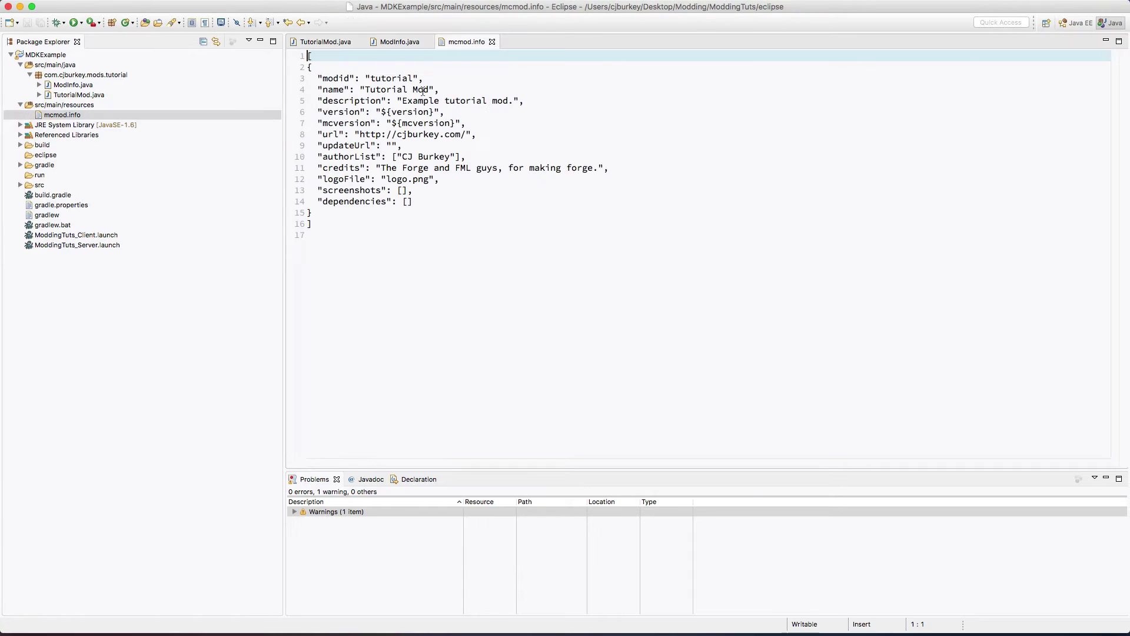
drag(365, 89, 416, 74)
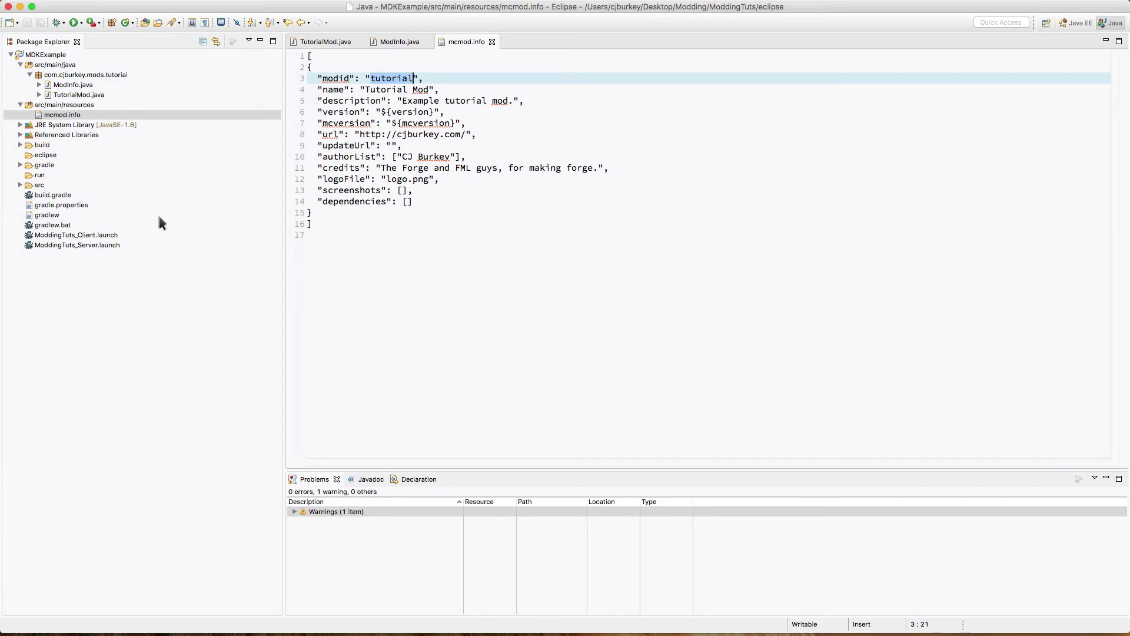
click(165, 196)
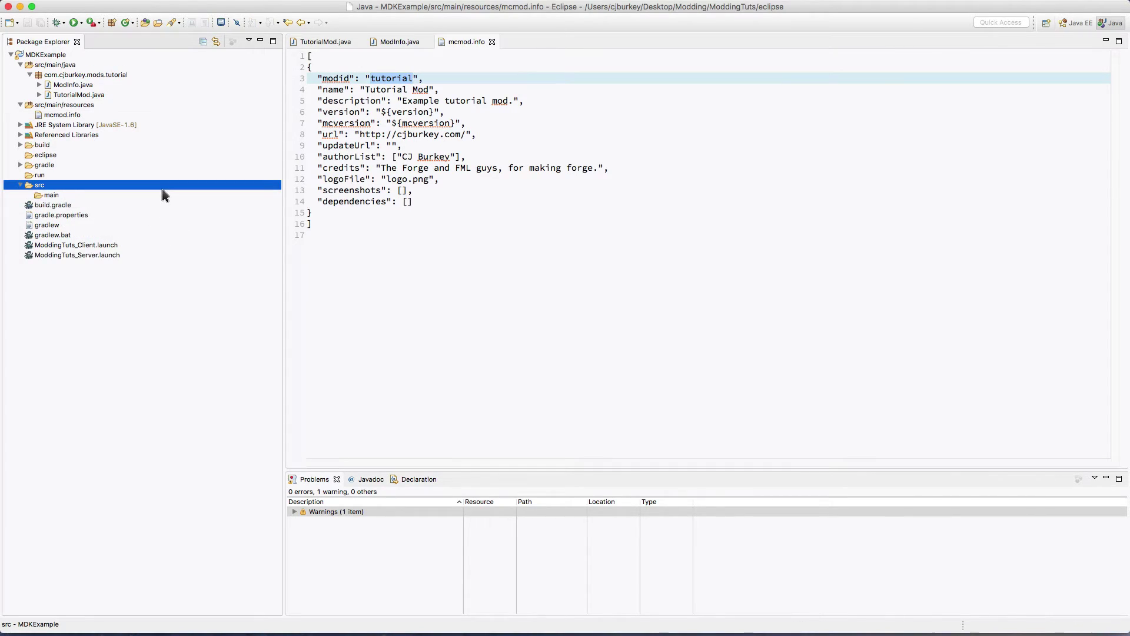
double_click(166, 196)
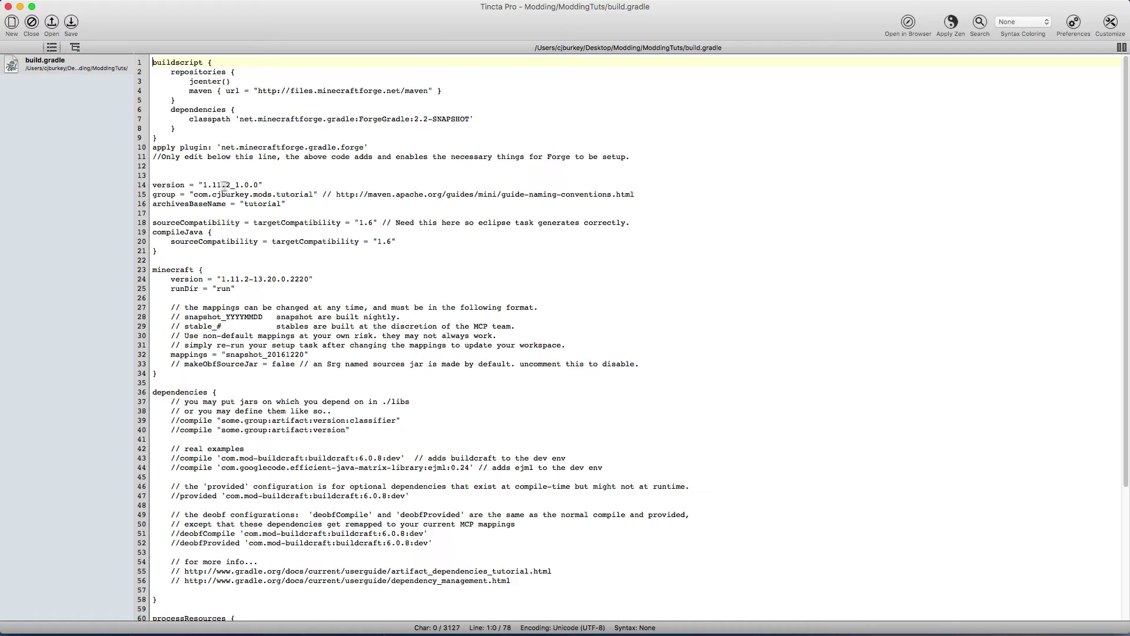
mouse_move(234, 184)
mouse_down()
mouse_move(255, 178)
mouse_move(235, 184)
mouse_up()
drag(278, 223, 214, 232)
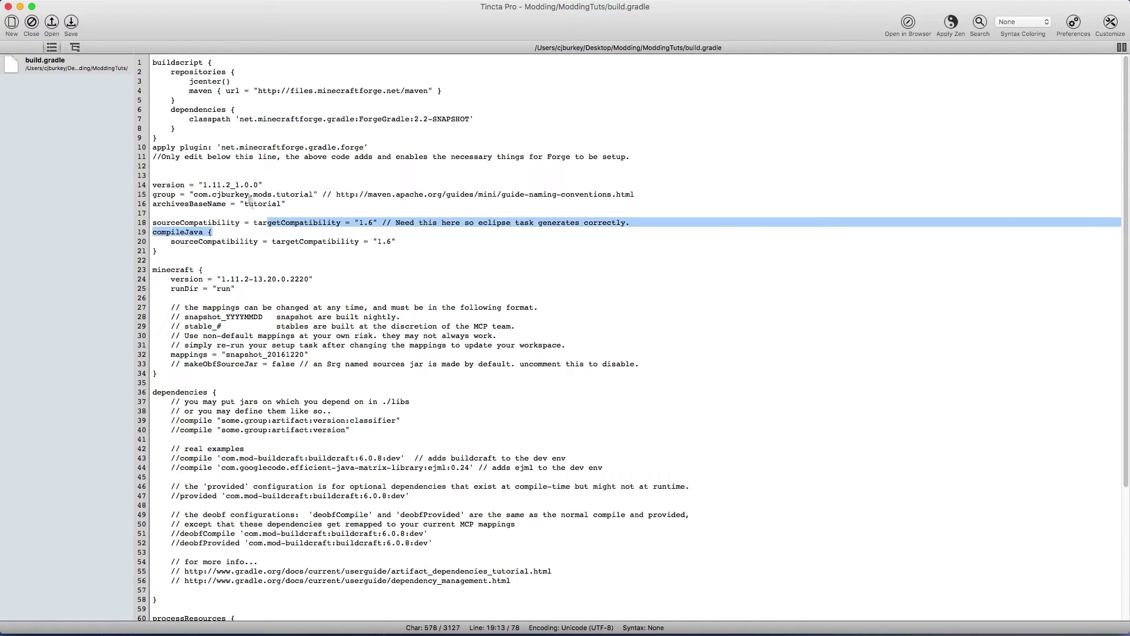
click(233, 182)
drag(231, 181, 206, 184)
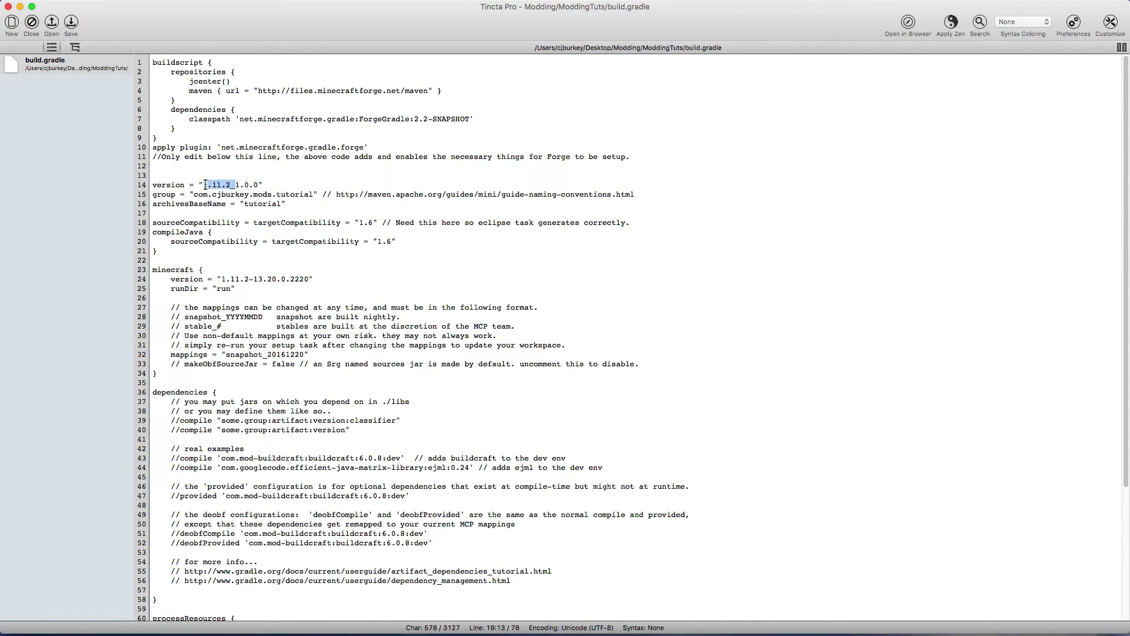
click(239, 183)
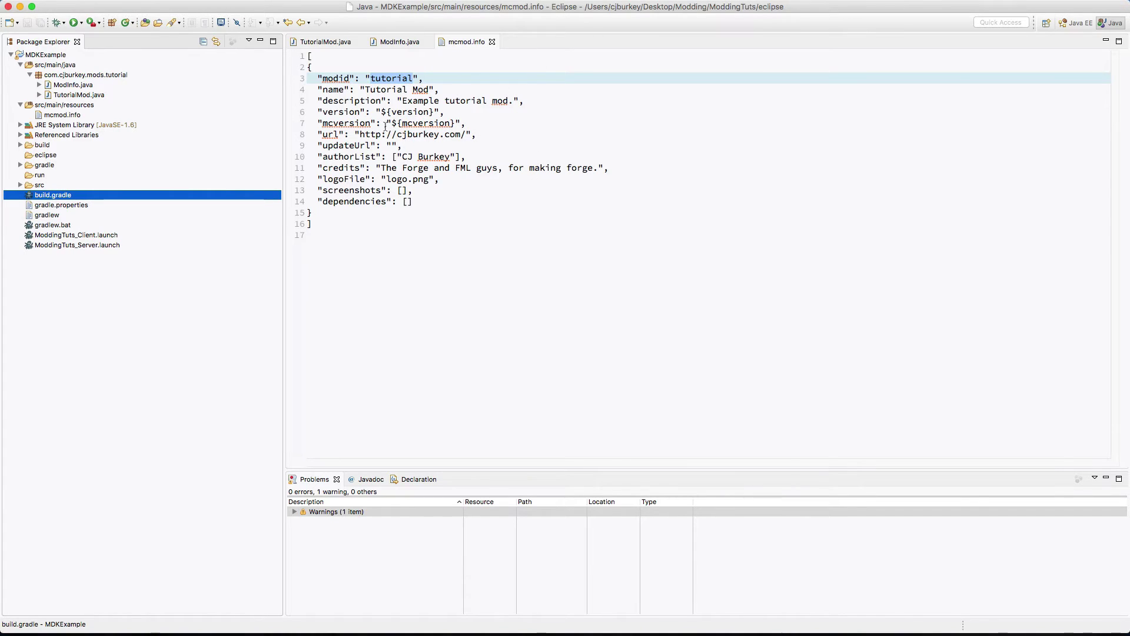
Declare public static final String NAME = "Tutorial Mod"; in the ModInfo class body.
click(396, 42)
key(Down)
click(440, 101)
text(public static final String)
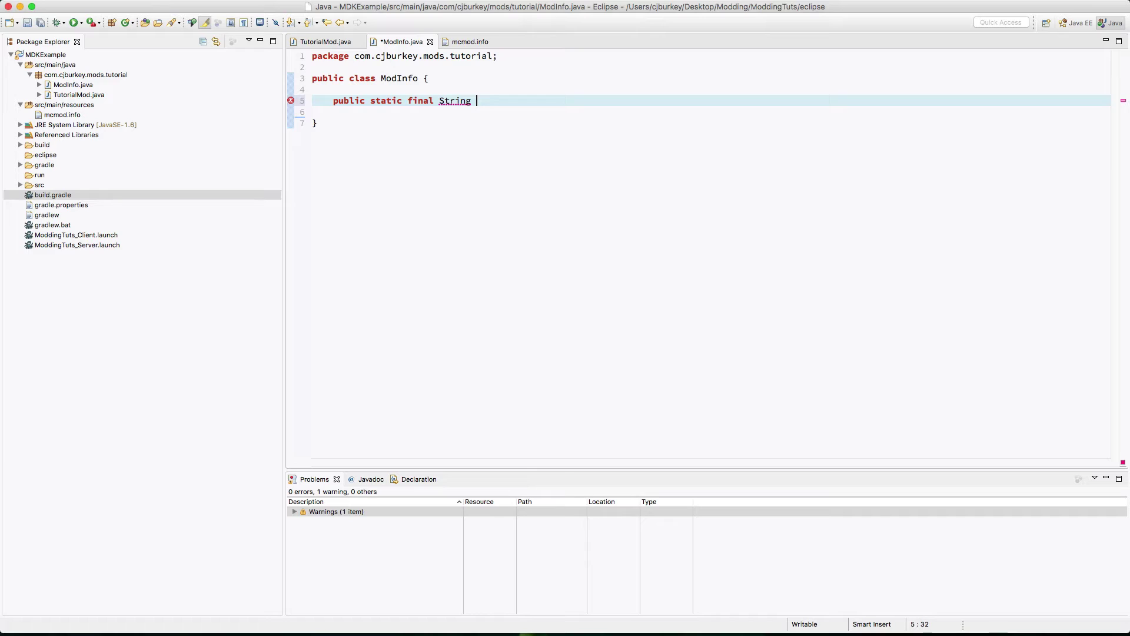
key(BackSpace)
key(BackSpace)
text(NAME = ";)
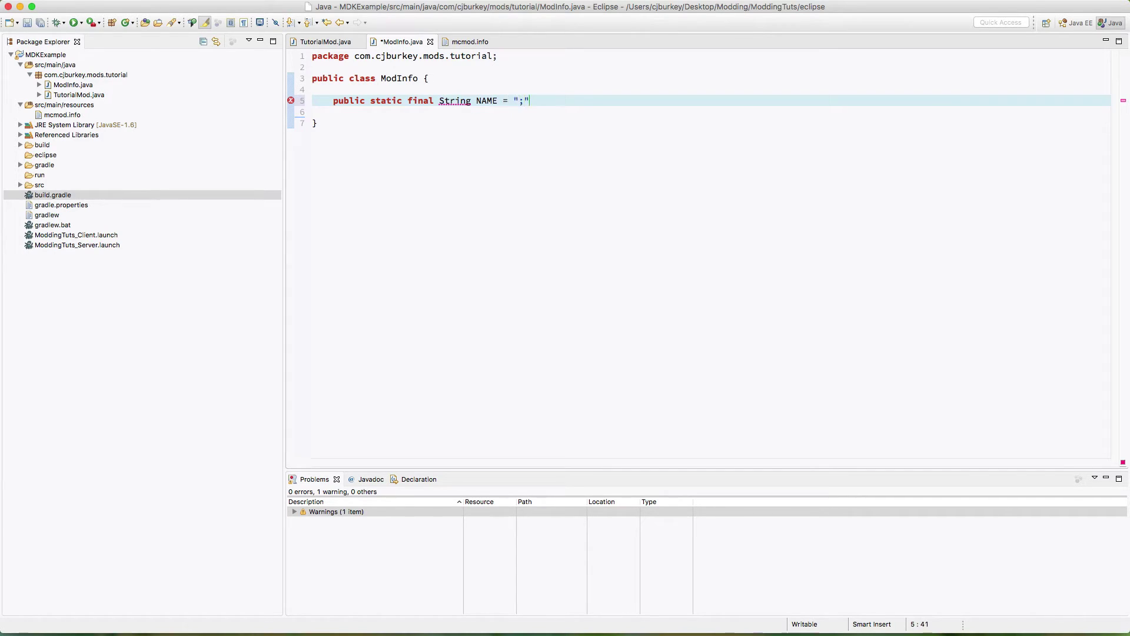
key(super+s)
key(BackSpace)
key(Left)
text(")
key(super+s)
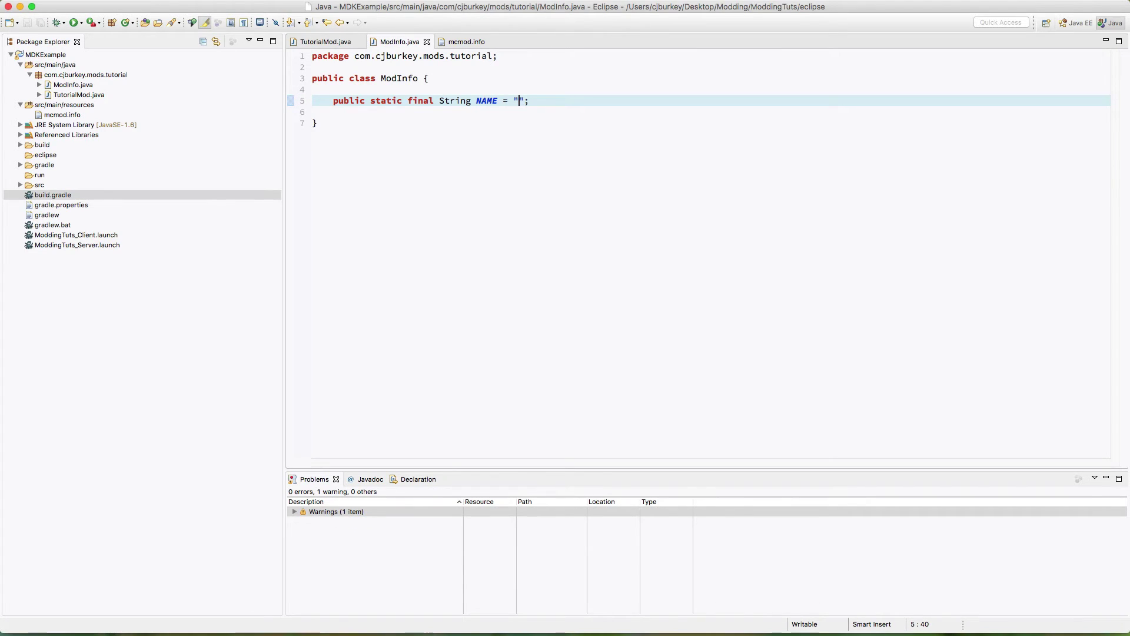
text(Tutorial)
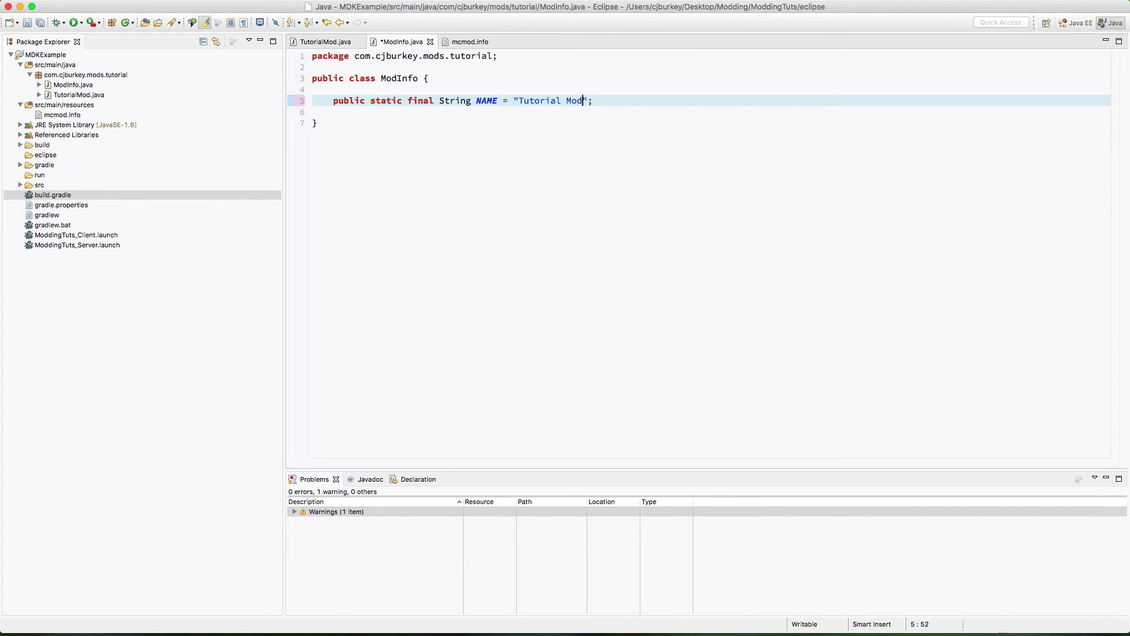
text( Mod)
Duplicate the NAME constant on the line below and rename the copy to MODID.
key(super+Right)
key(shift+Up)
key(super+c)
key(Down)
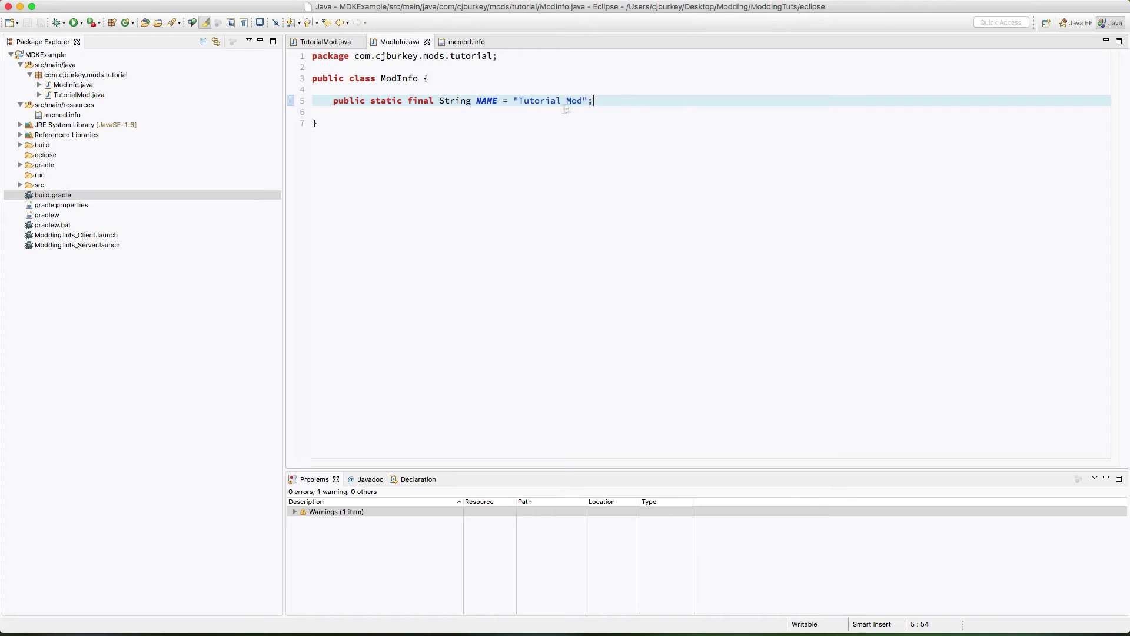
key(super+v)
click(494, 115)
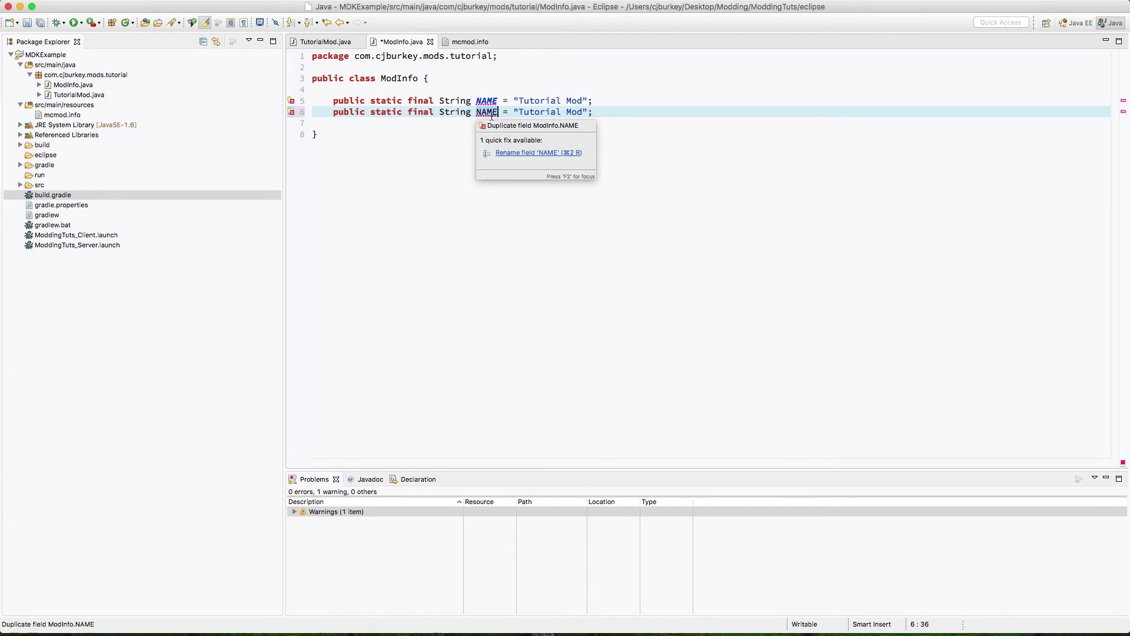
key(BackSpace)
key(BackSpace)
key(BackSpace)
key(BackSpace)
text(MODID)
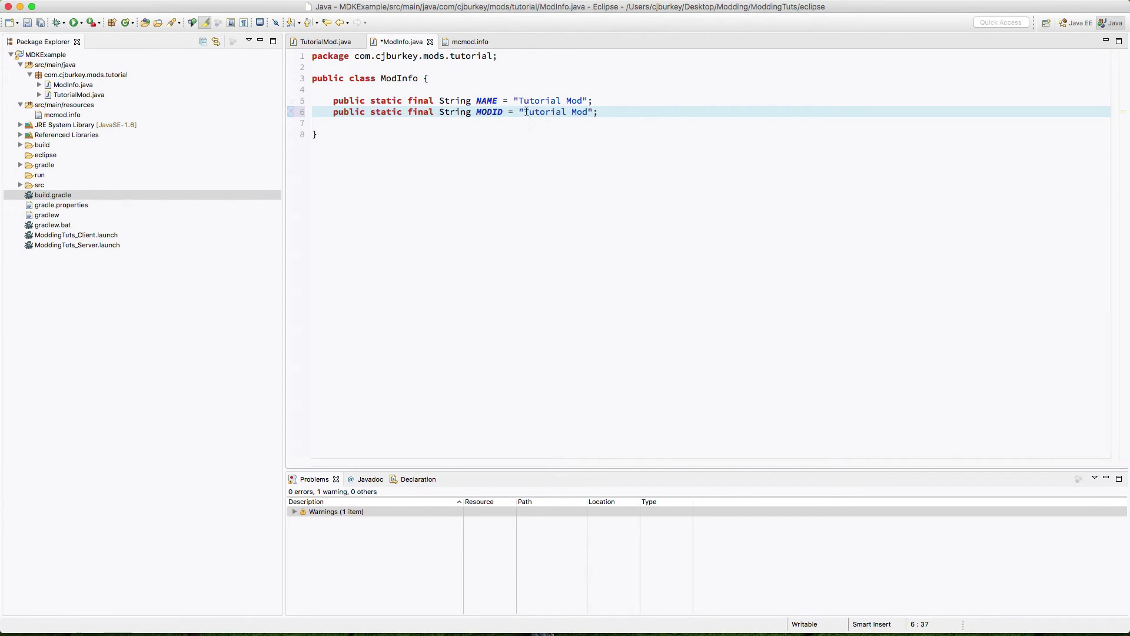
Set the MODID constant's value to "tutorial" and save ModInfo.java.
drag(536, 112, 587, 114)
key(BackSpace)
key(BackSpace)
text(tut)
key(ctrl+s)
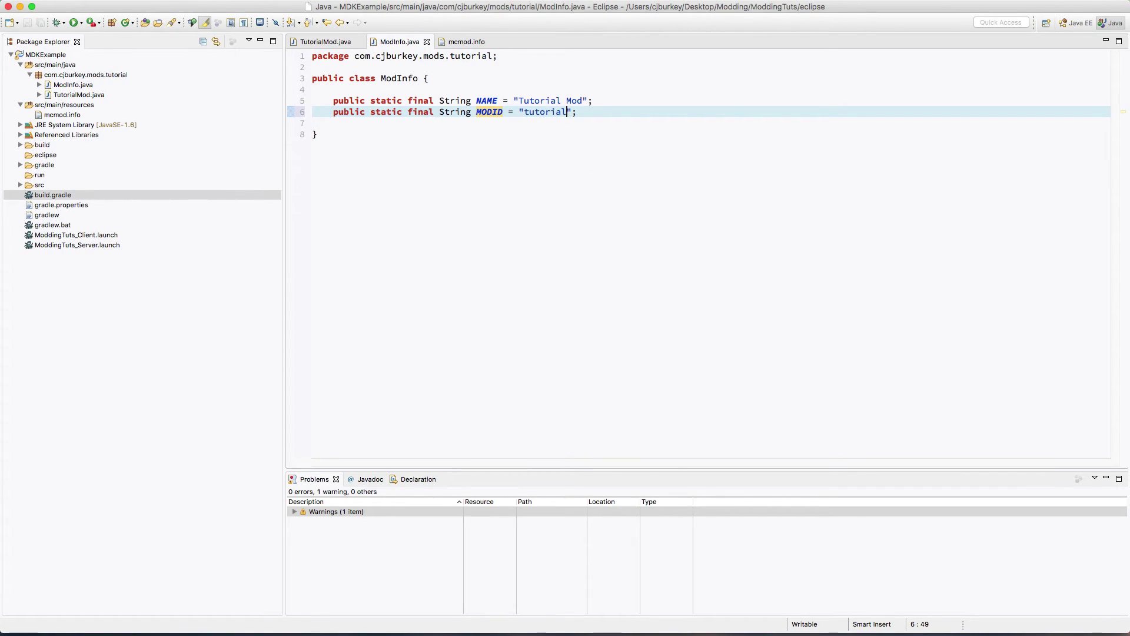
Duplicate the MODID constant on the line below and rename the copy to VERSION.
drag(580, 112, 609, 102)
key(ctrl+c)
click(609, 112)
key(ctrl+v)
double_click(490, 123)
text(VERSION)
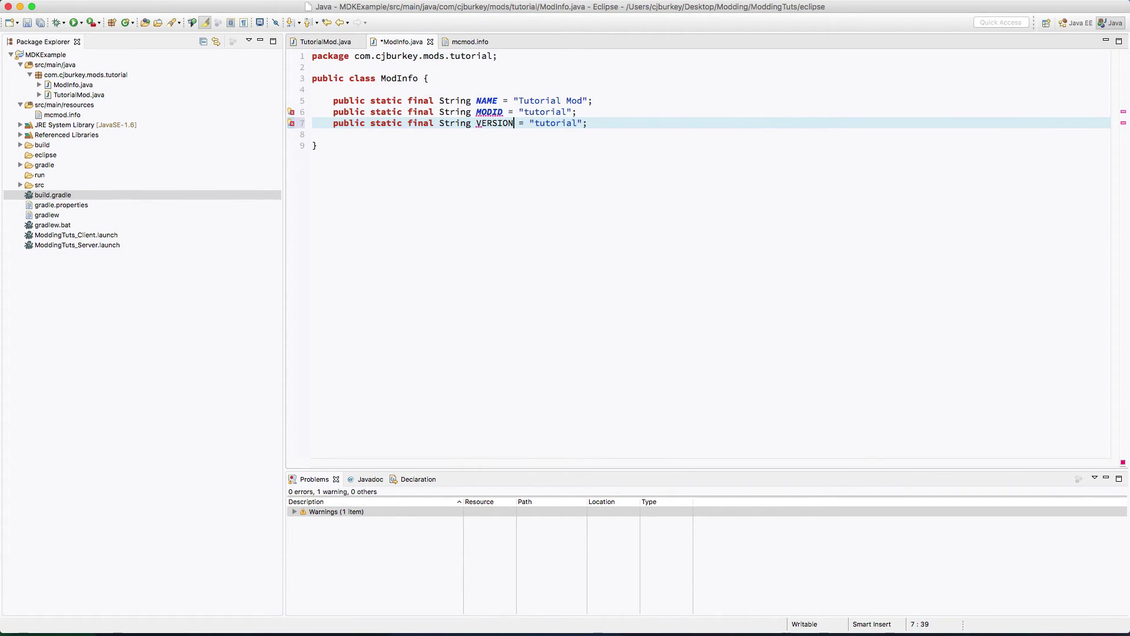
Set the VERSION constant's value to "1.0.0" and save ModInfo.java.
double_click(563, 123)
text(1)
key(ctrl+s)
drag(572, 123, 333, 101)
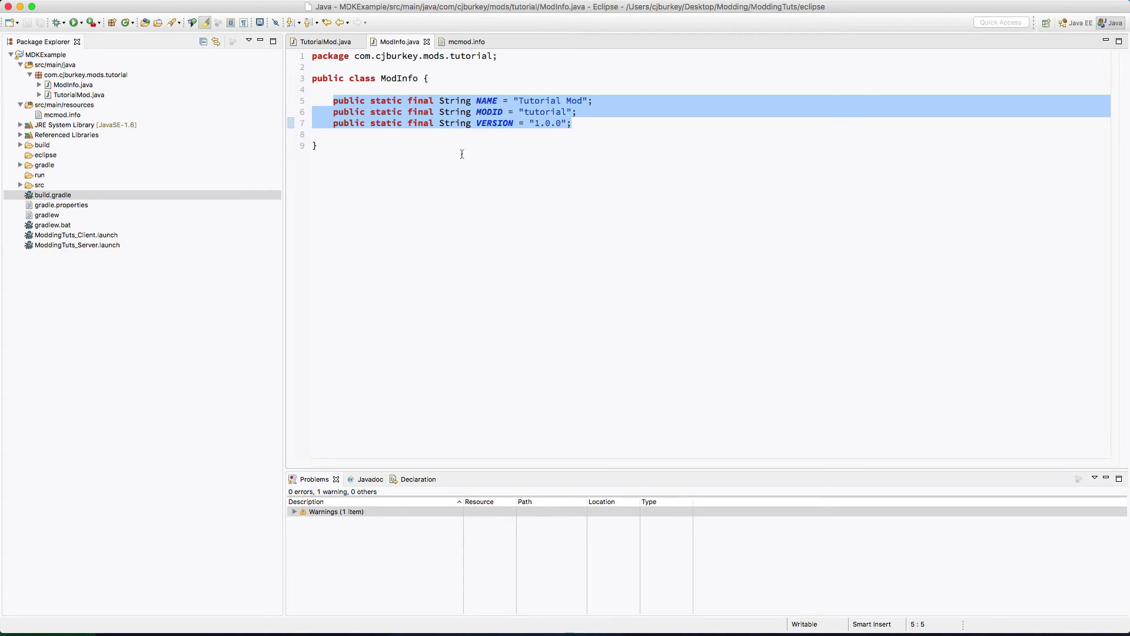
key(Right)
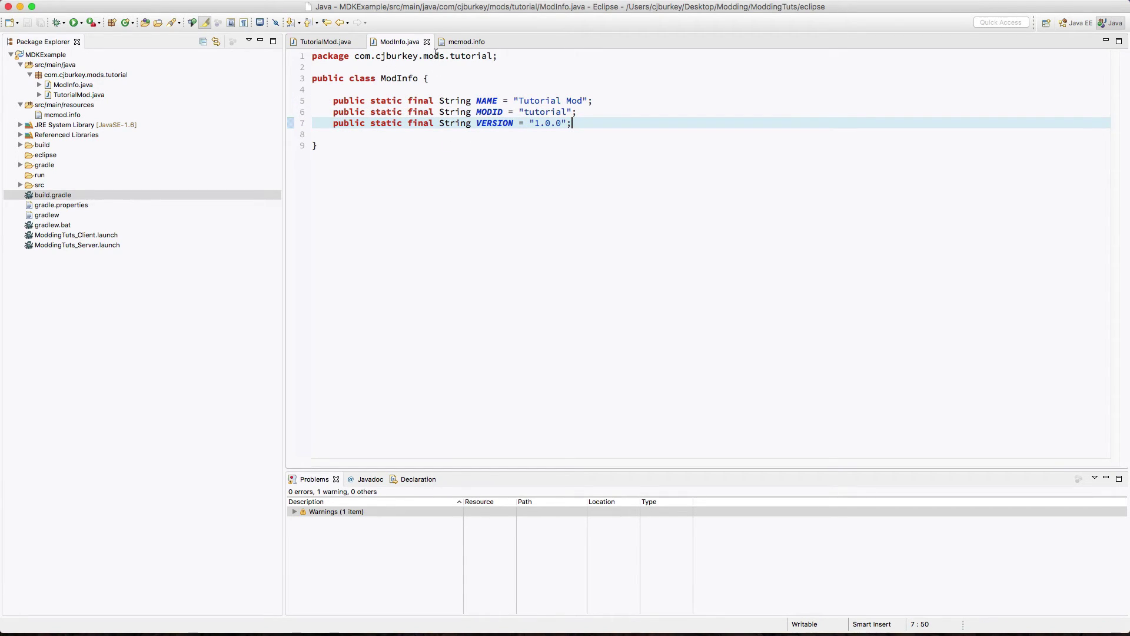